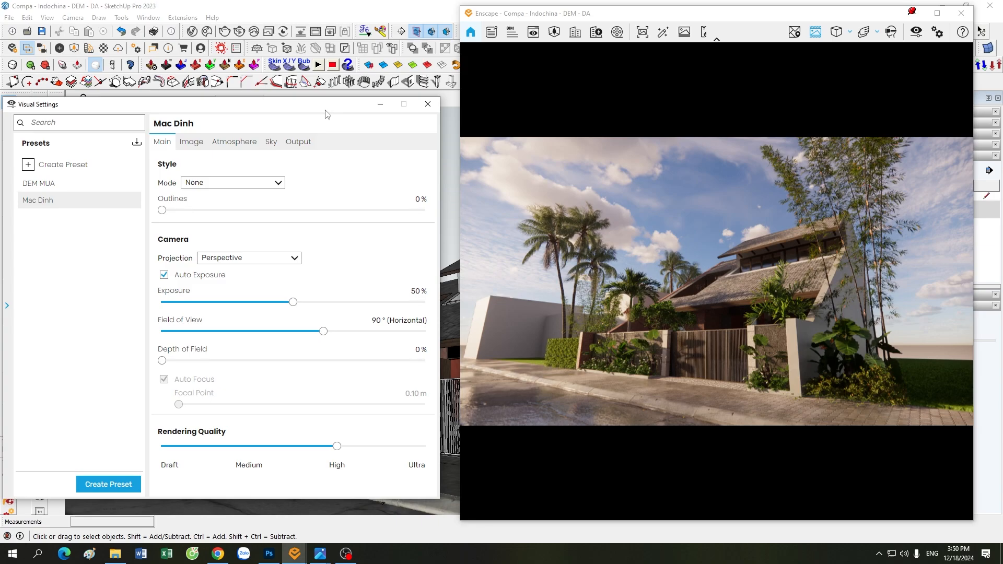
- Minimize the Visual Settings window and examine the house's roof, facade and front gate in the SketchUp model
click(380, 104)
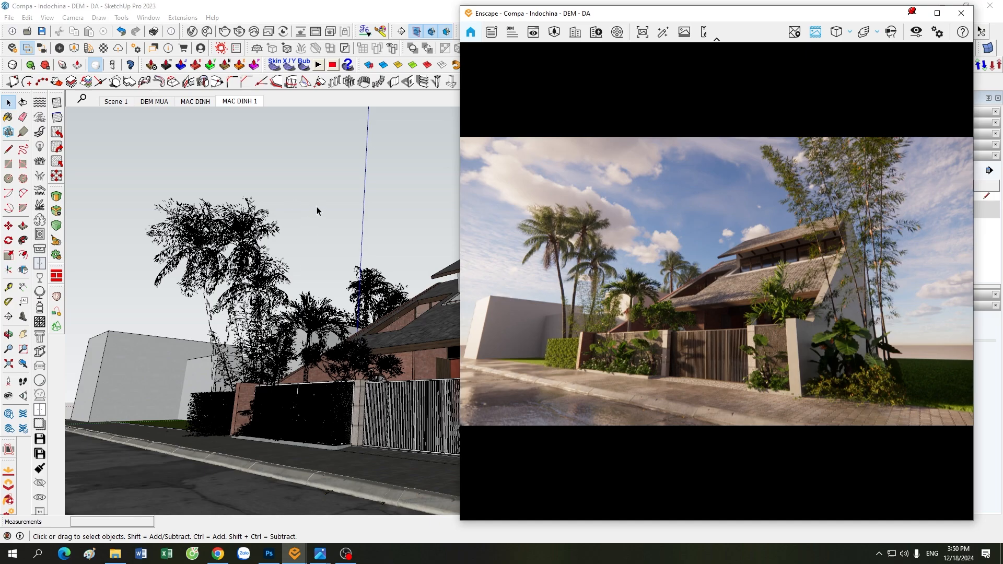
mouse_move(314, 212)
middle_down()
mouse_move(230, 292)
mouse_move(331, 395)
mouse_move(377, 396)
middle_up()
scroll(377, 396, up, 3)
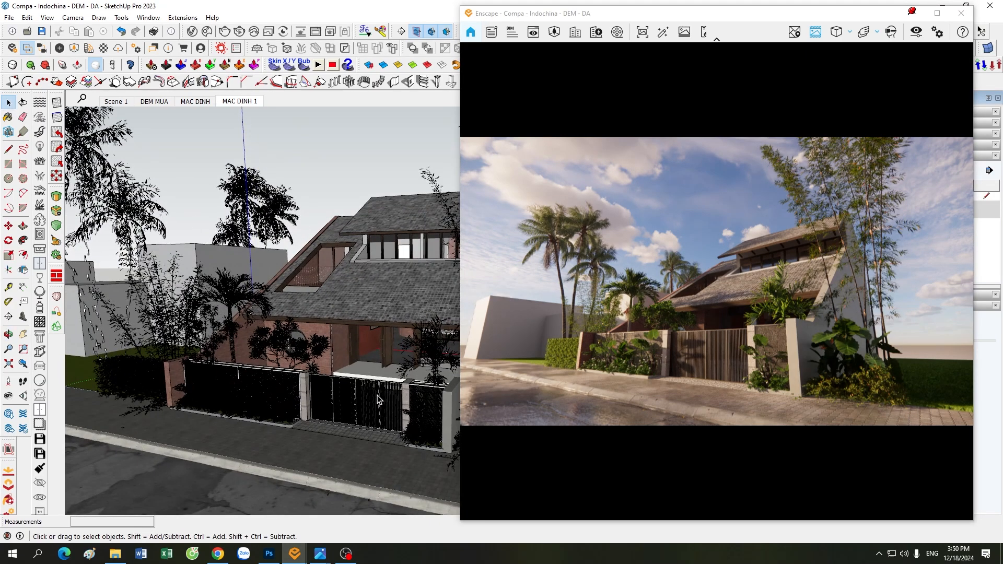
scroll(377, 399, up, 1)
scroll(327, 337, down, 2)
mouse_move(327, 337)
middle_down()
mouse_move(374, 314)
mouse_move(337, 348)
mouse_move(345, 351)
middle_up()
scroll(354, 356, up, 3)
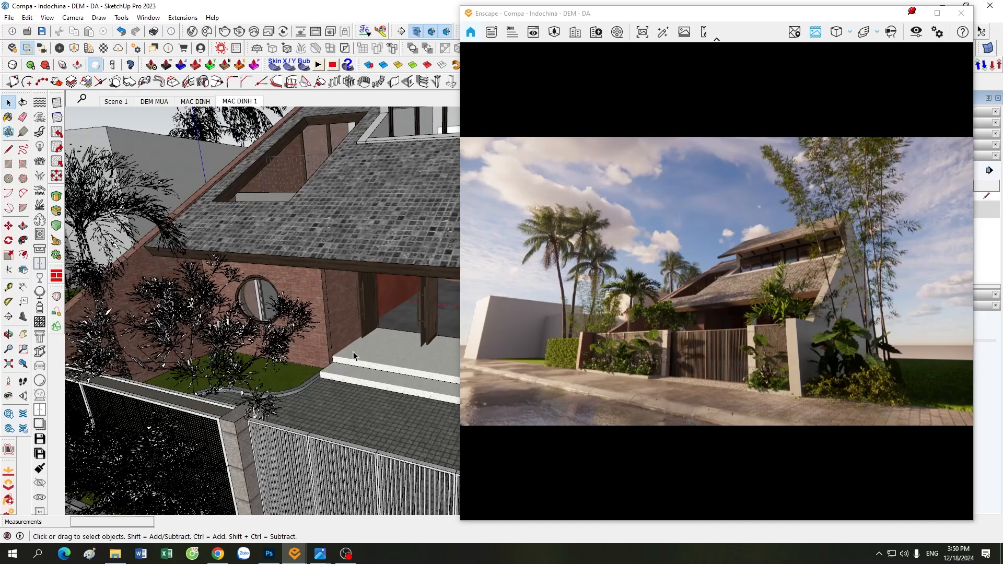
scroll(354, 356, down, 2)
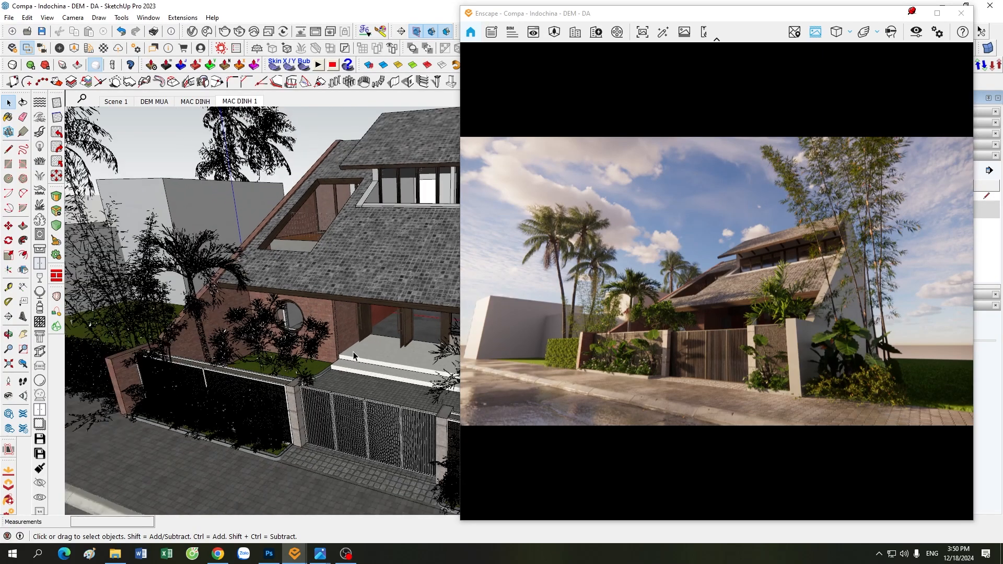
scroll(354, 356, up, 2)
scroll(269, 355, down, 3)
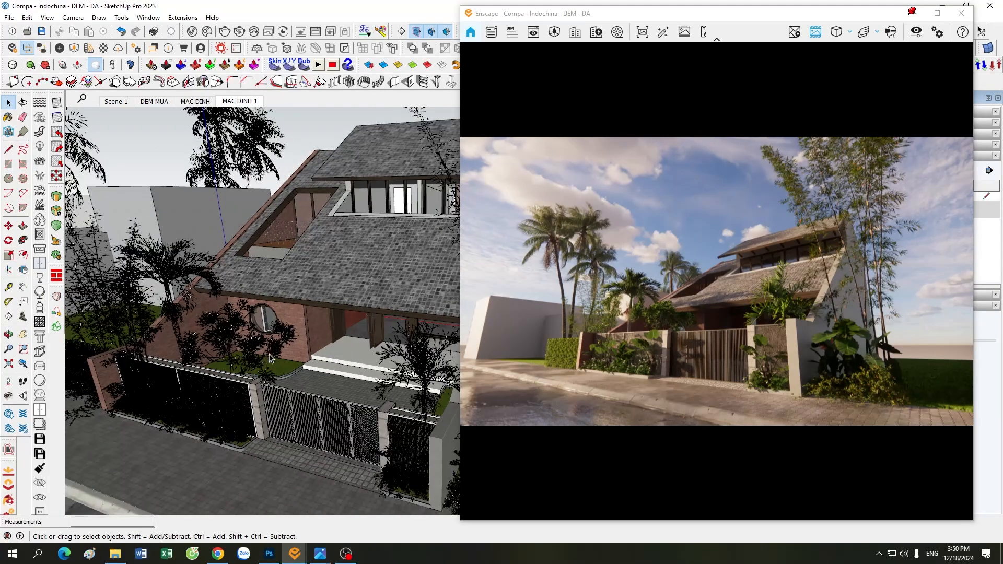
scroll(349, 306, up, 2)
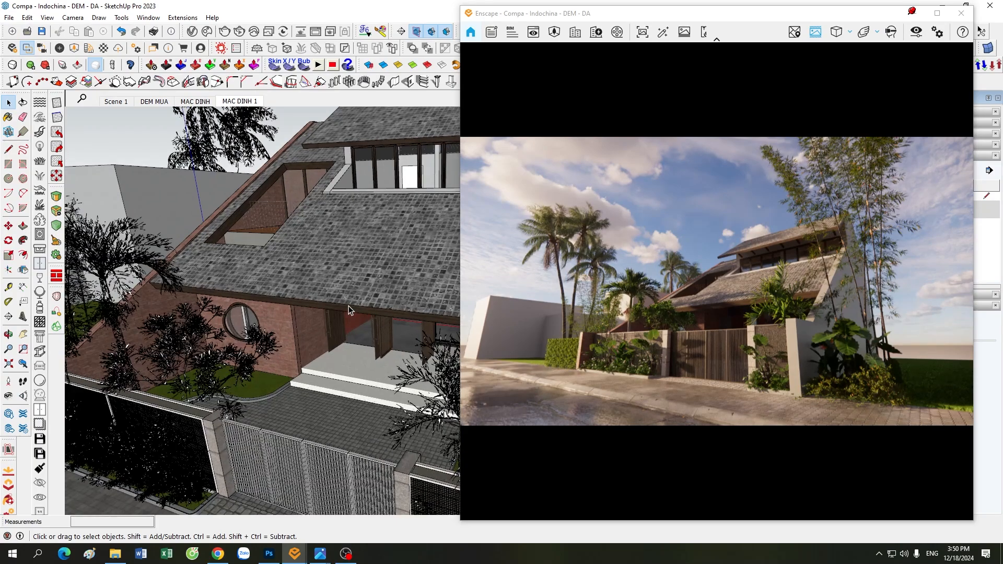
- Move the Enscape render window aside and examine the model's front yard, fence and street side from several angles
mouse_move(777, 11)
mouse_down()
mouse_move(521, 39)
mouse_move(780, 19)
mouse_up()
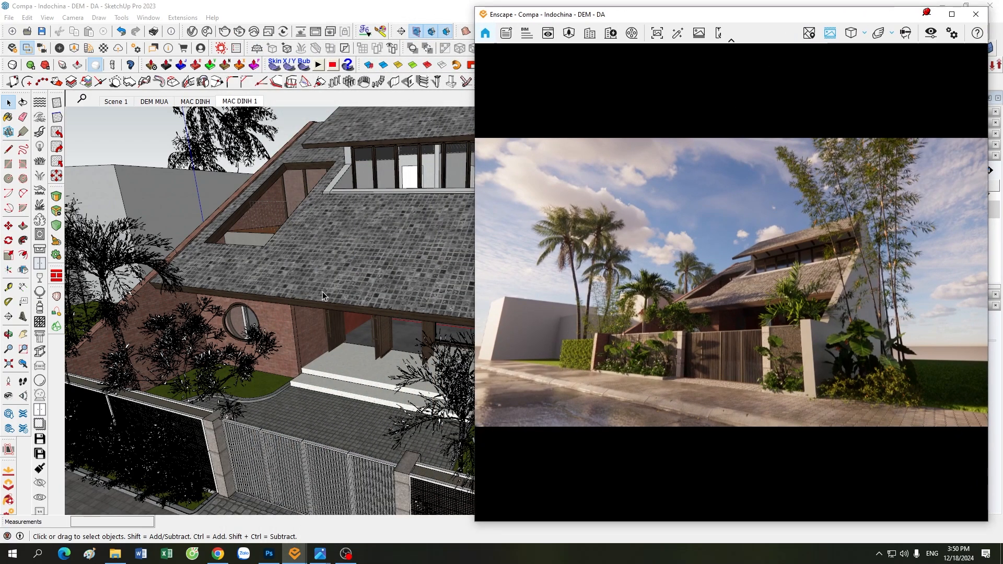
scroll(323, 293, down, 1)
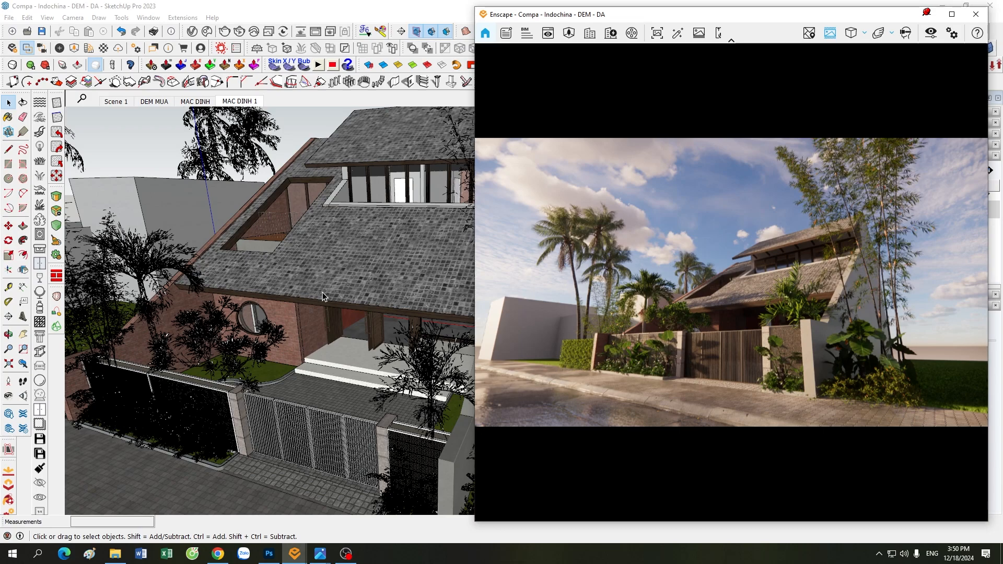
scroll(340, 361, up, 2)
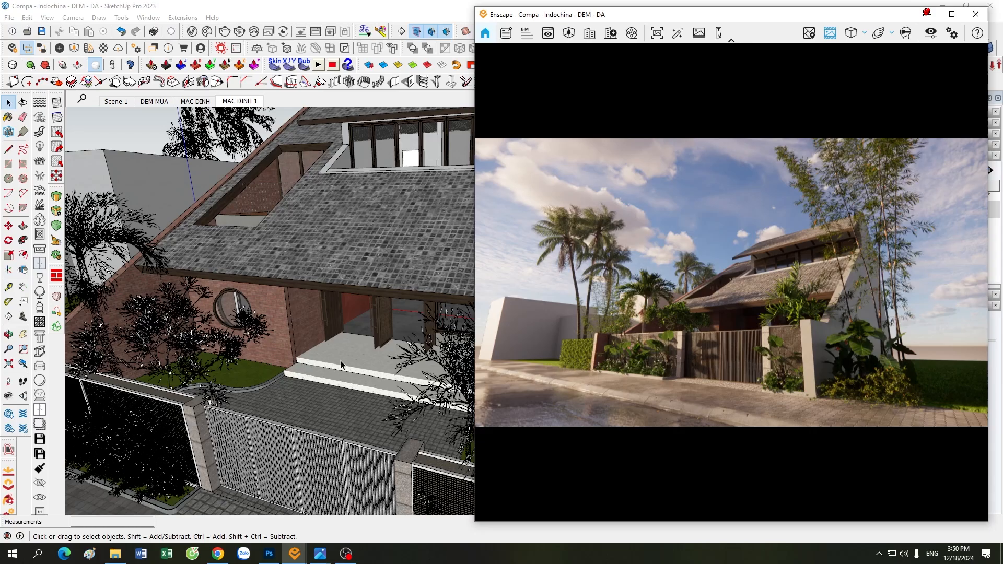
scroll(368, 212, down, 3)
scroll(241, 415, up, 2)
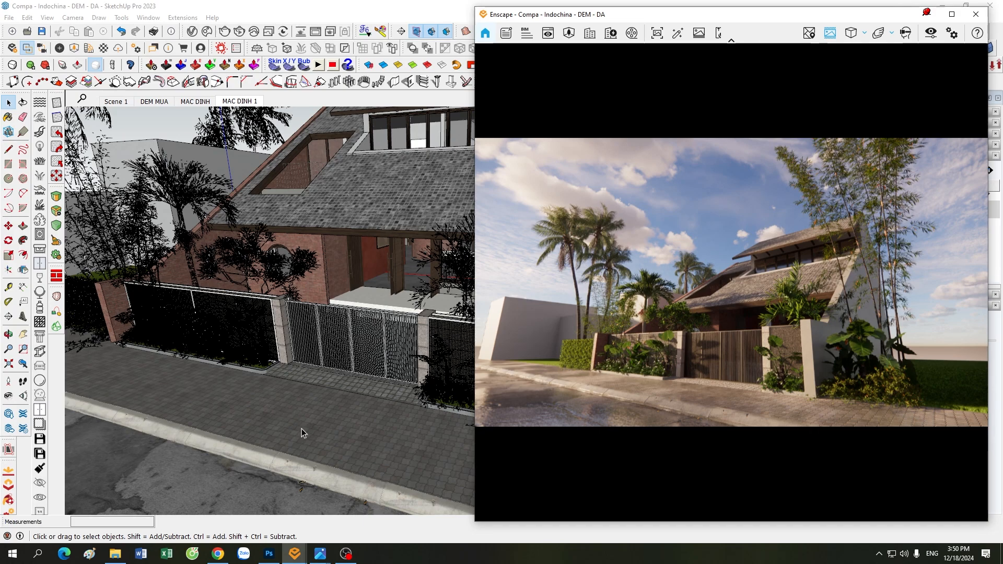
scroll(304, 429, down, 3)
scroll(178, 255, up, 3)
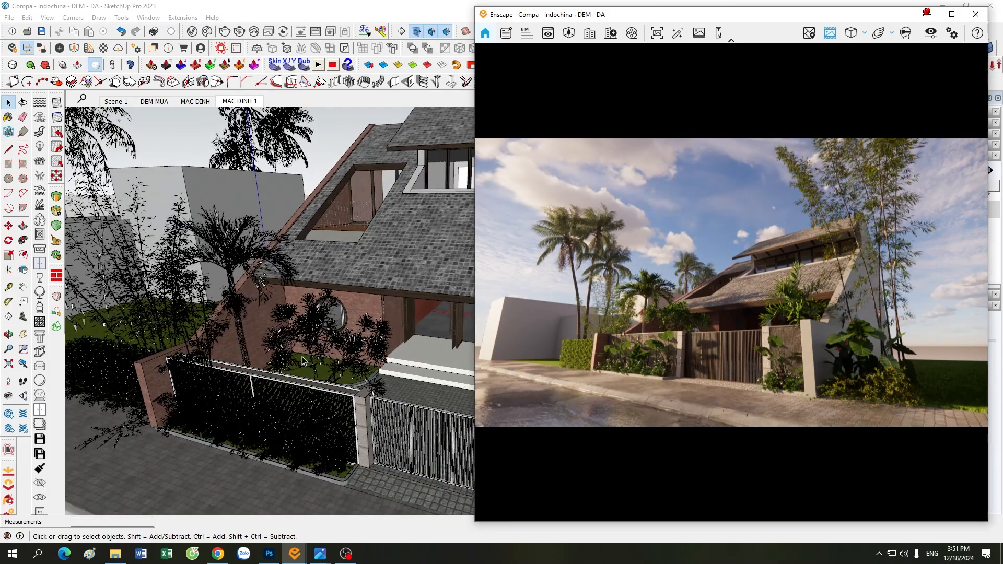
scroll(306, 374, down, 1)
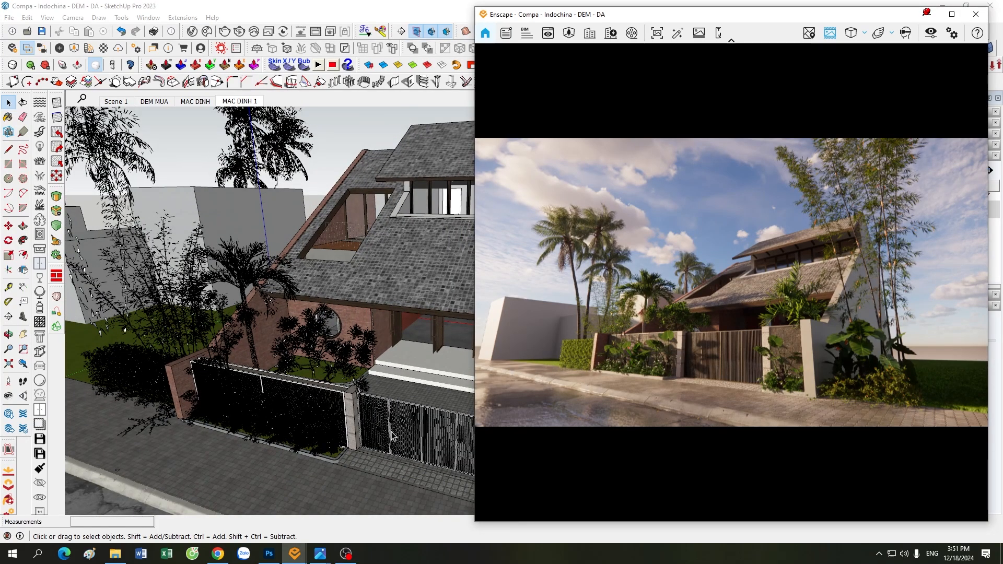
scroll(393, 436, down, 1)
middle_drag(282, 361, 254, 383)
scroll(255, 384, up, 2)
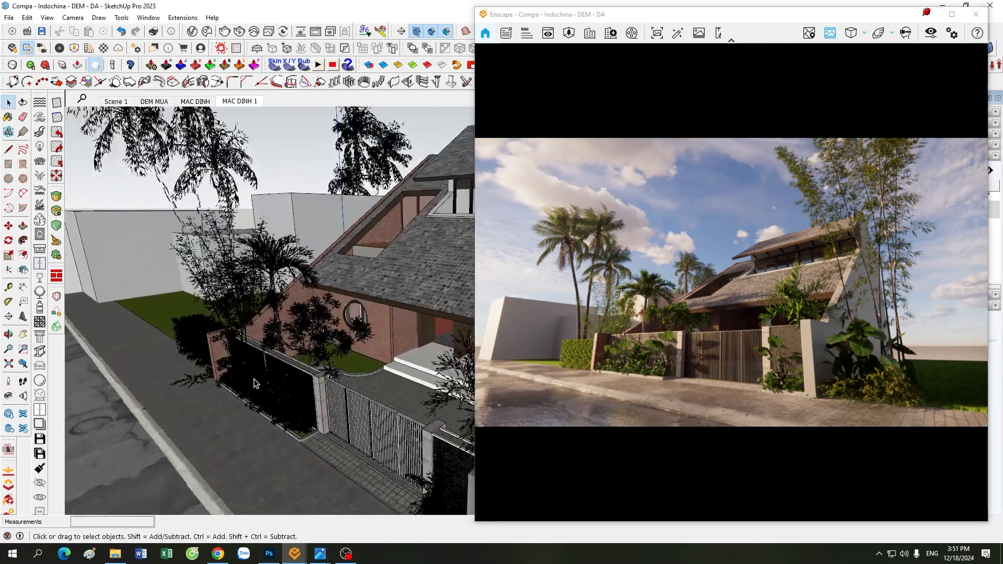
scroll(256, 372, down, 1)
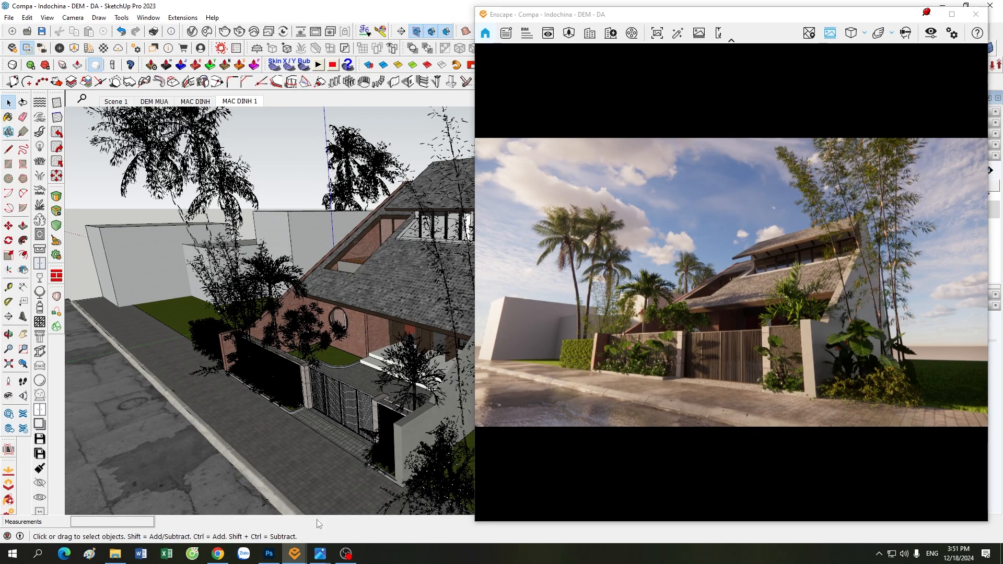
- Switch to the 6.jpg sky image in the photo viewer, minimize the Enscape window and examine the sunset clouds up close
mouse_move(320, 553)
click(258, 525)
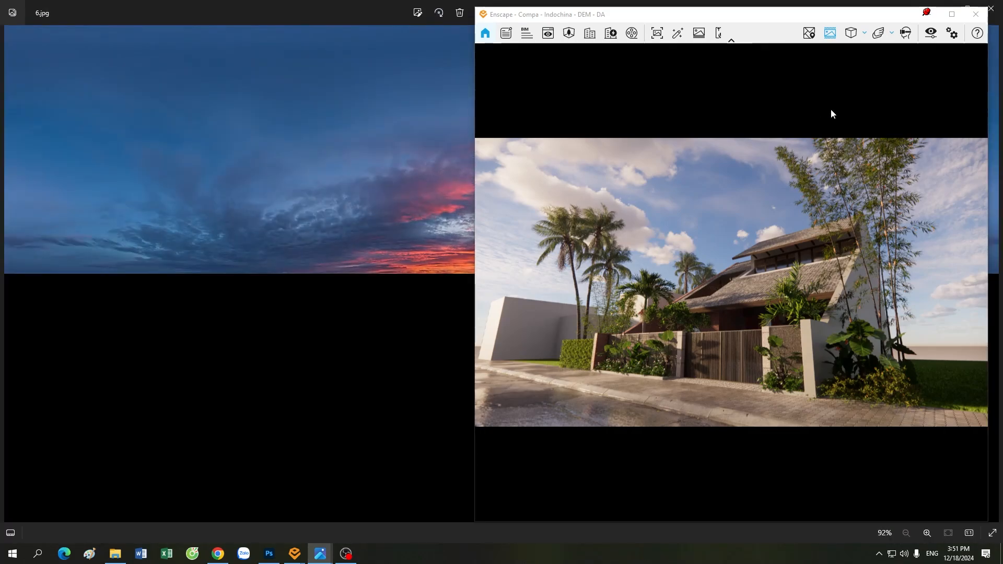
click(933, 16)
scroll(549, 241, up, 5)
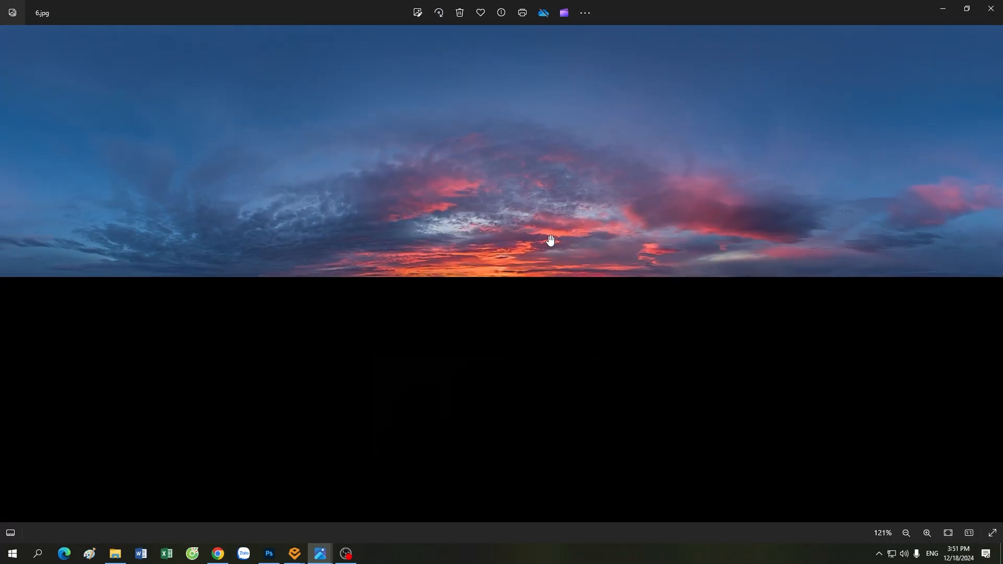
scroll(432, 310, down, 5)
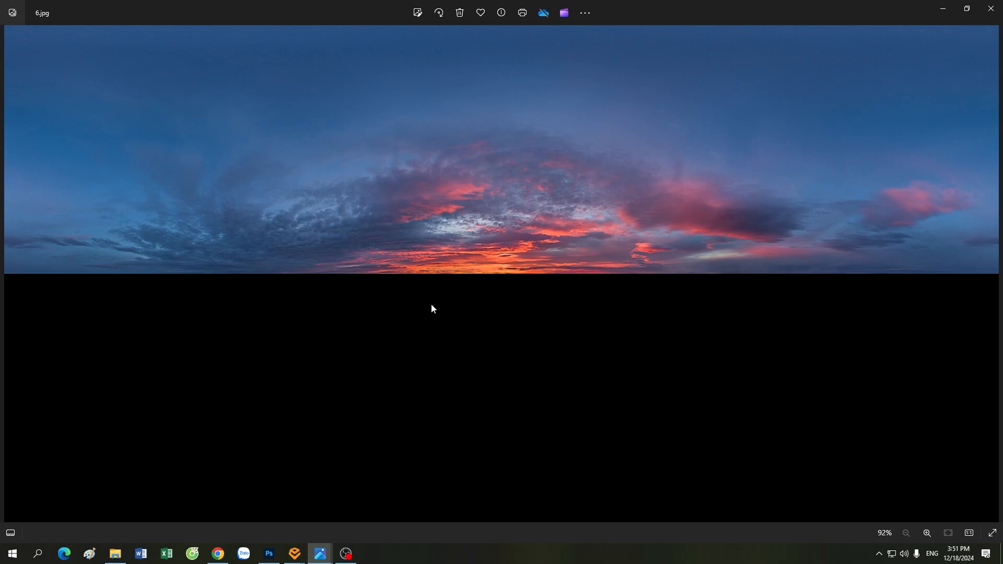
scroll(470, 235, up, 3)
scroll(473, 237, down, 3)
- Open 1.jpg from the HDRI folder in File Explorer, maximize its viewer window and examine the cloudy sky
click(115, 553)
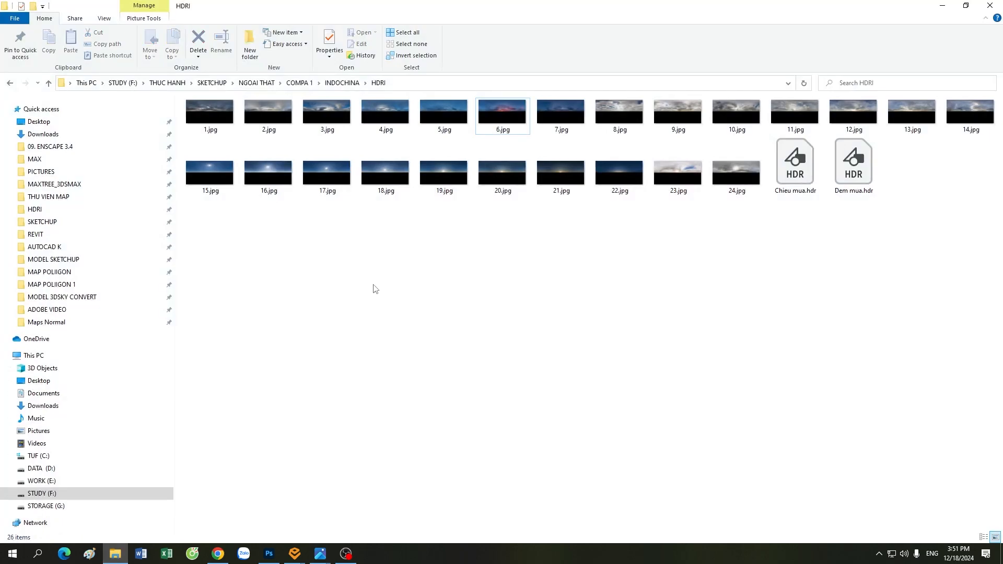
double_click(210, 112)
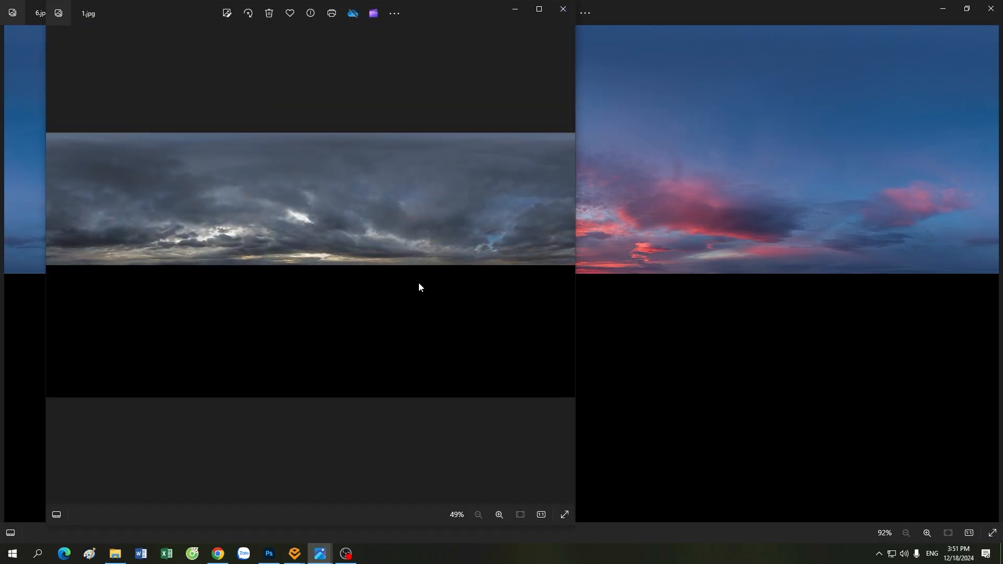
click(539, 9)
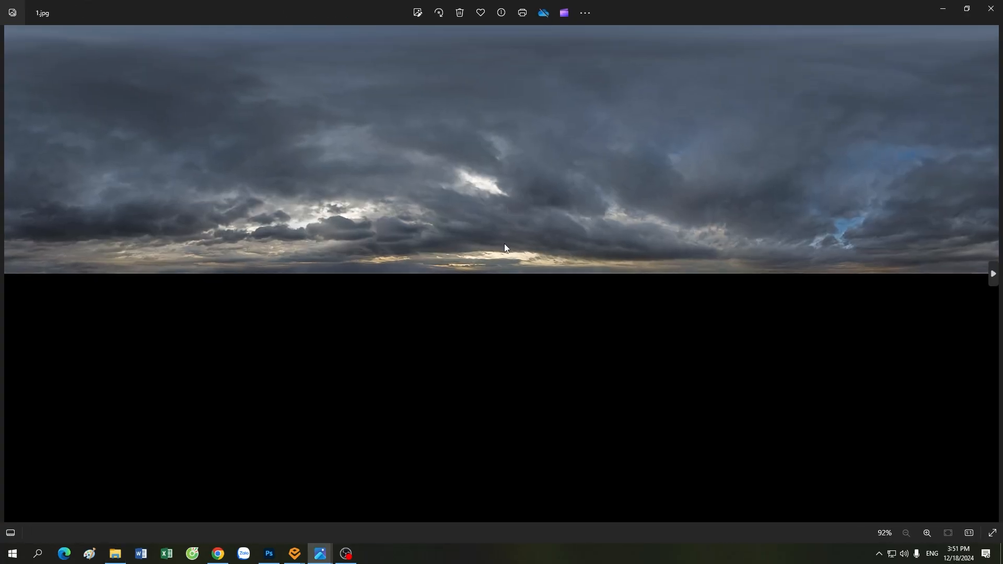
scroll(505, 245, up, 3)
scroll(572, 284, down, 3)
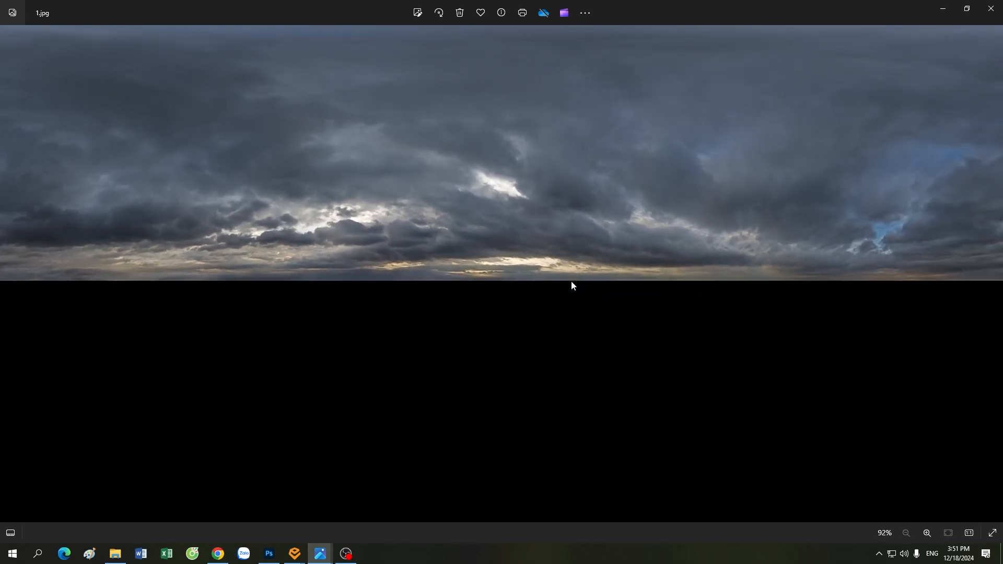
- Browse forward through the sky images to 5.jpg, examining the clouds and sun glow in 3.jpg, 4.jpg and 5.jpg
key(Right)
key(Right)
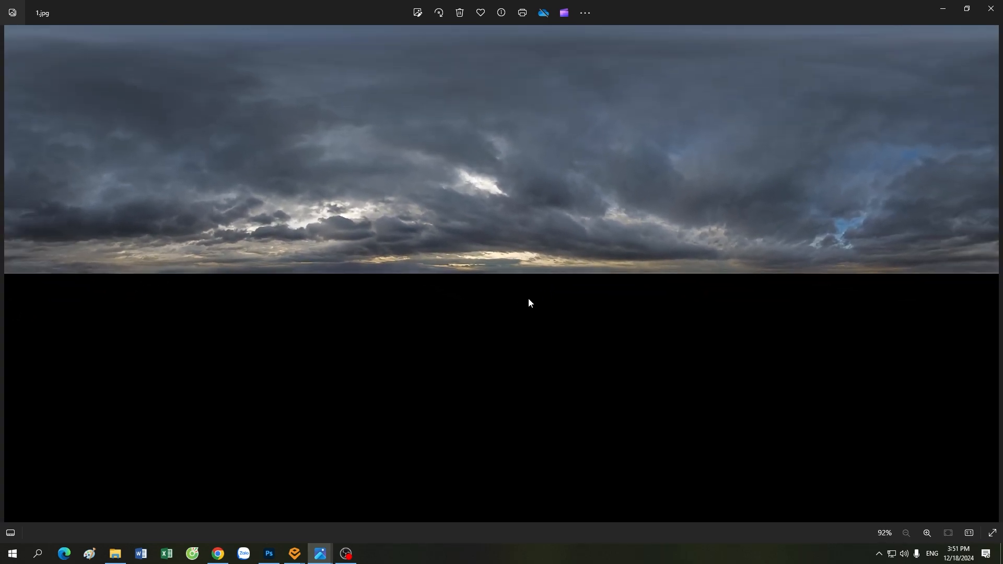
scroll(529, 300, up, 1)
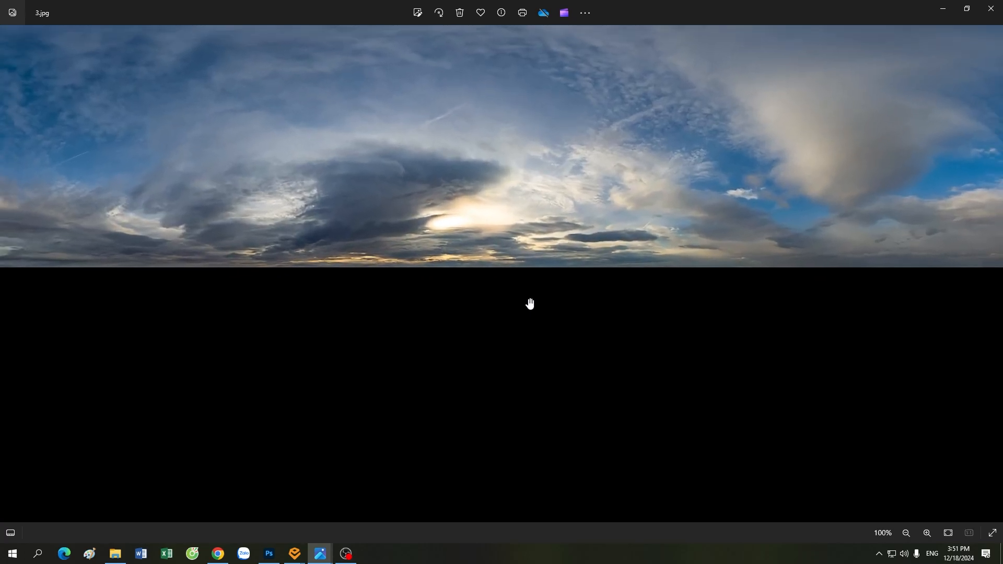
scroll(530, 302, down, 1)
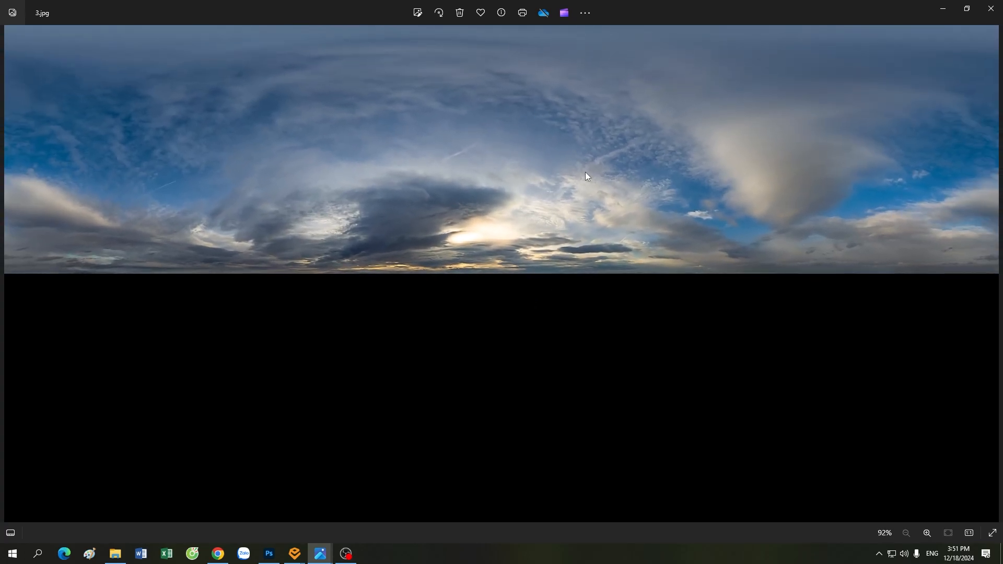
key(Right)
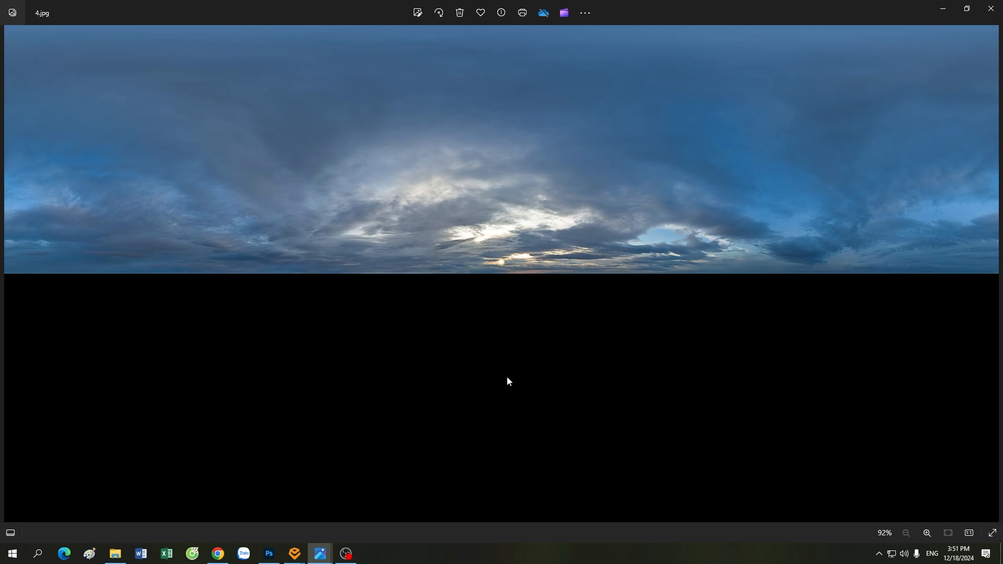
key(Right)
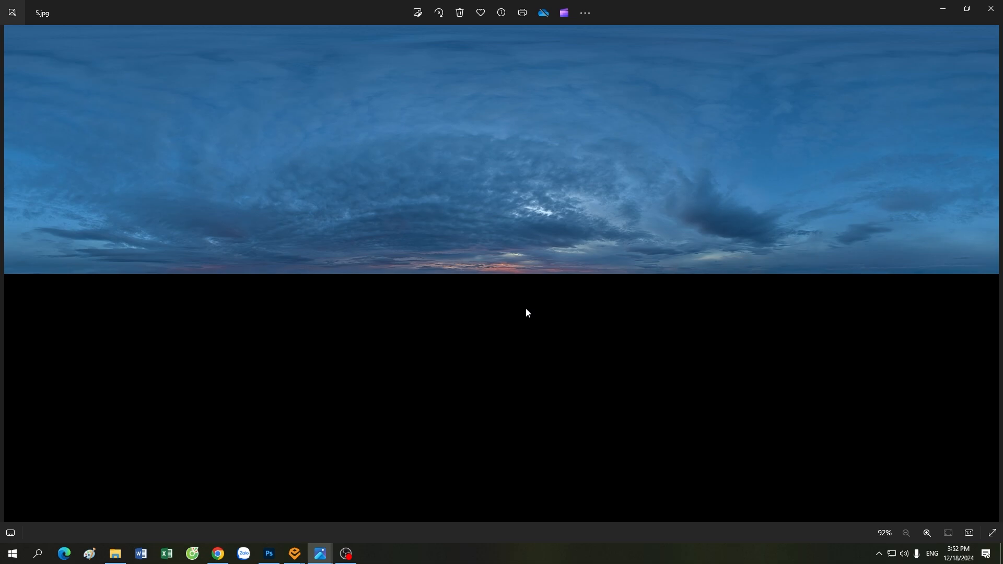
scroll(526, 313, up, 2)
scroll(472, 240, down, 2)
- Advance to 6.jpg and 7.jpg and examine the sunset colours and clouds near the horizon up close
key(Right)
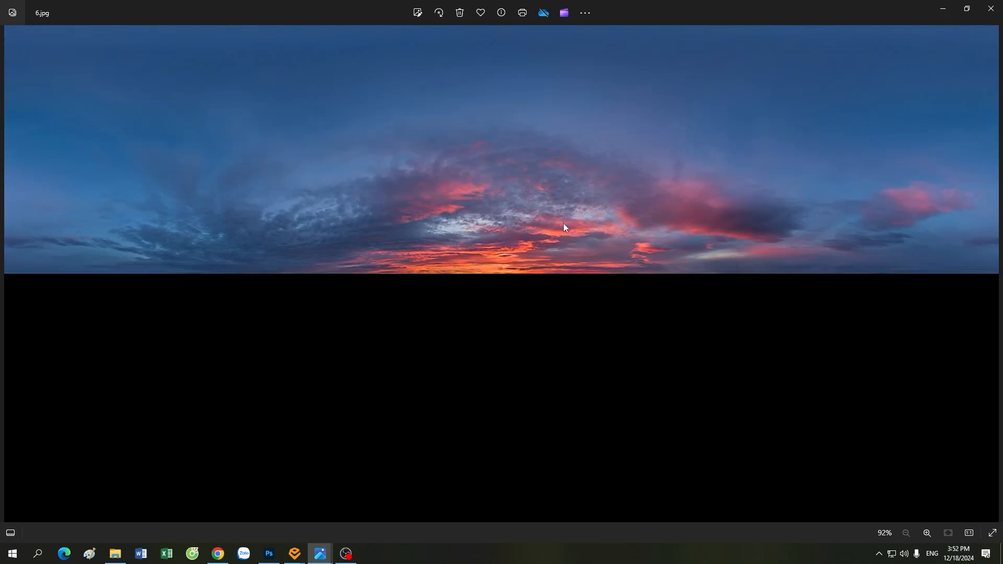
scroll(567, 225, up, 2)
scroll(470, 308, down, 2)
key(Right)
scroll(525, 216, up, 1)
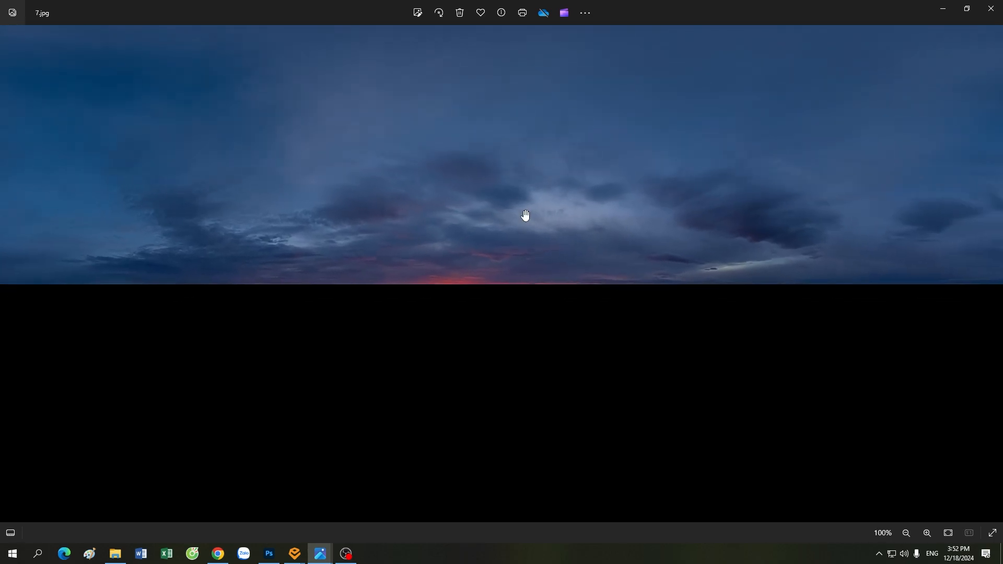
scroll(481, 307, down, 1)
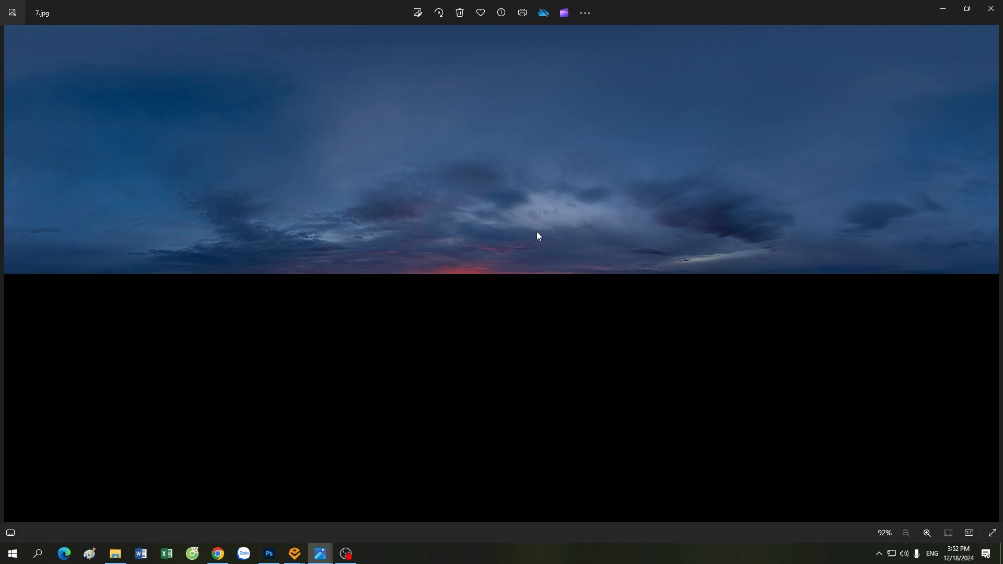
- Advance past 7.jpg and compare the daytime cloudy skies in 8.jpg and 9.jpg by switching between them
key(Right)
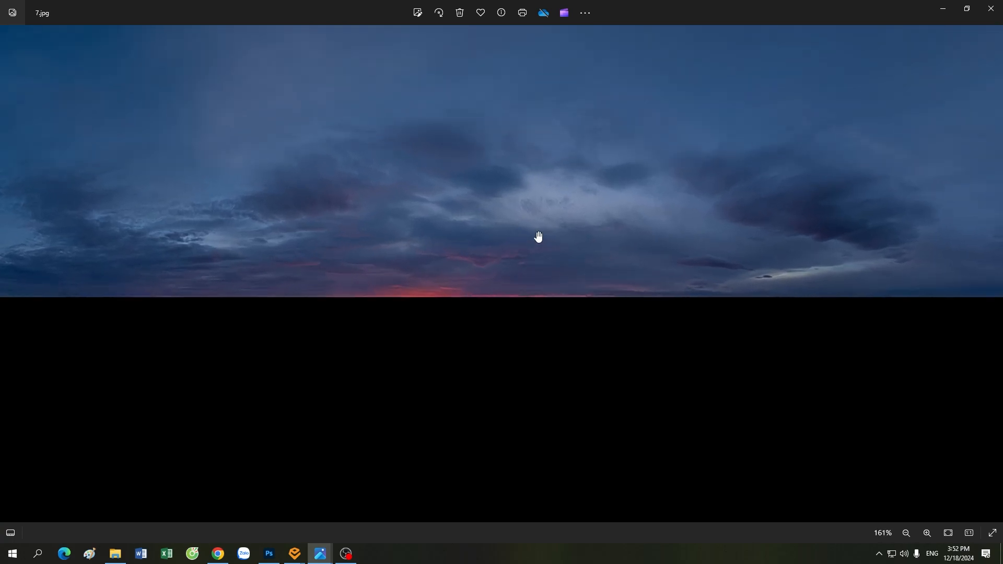
key(Right)
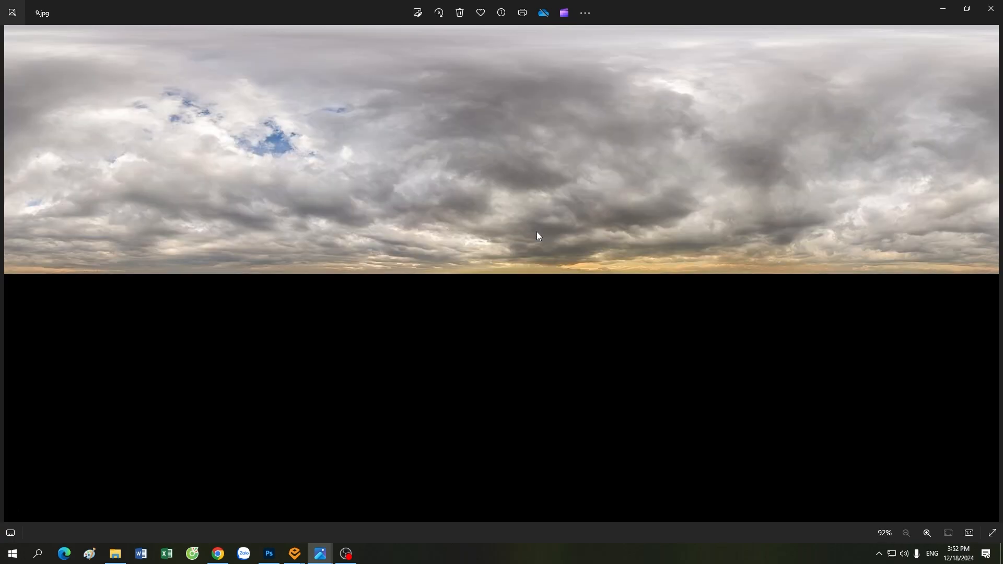
key(Left)
key(Right)
key(Left)
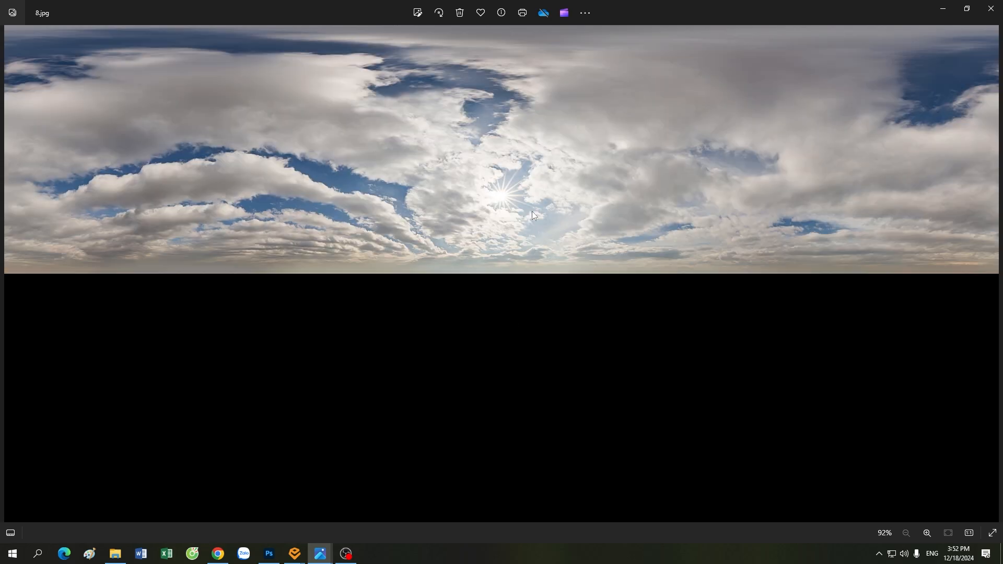
key(Right)
key(Left)
key(Right)
key(Right)
key(Right)
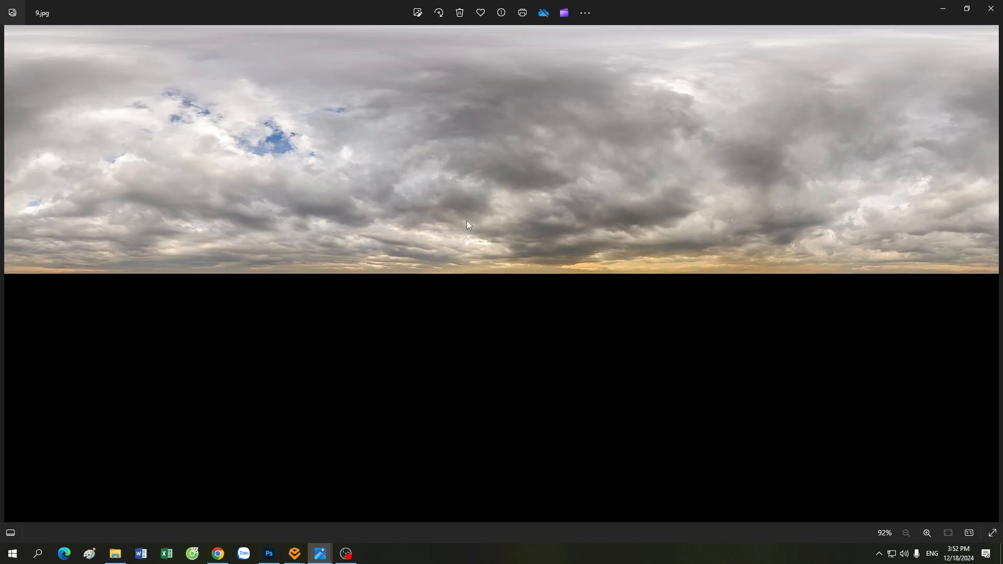
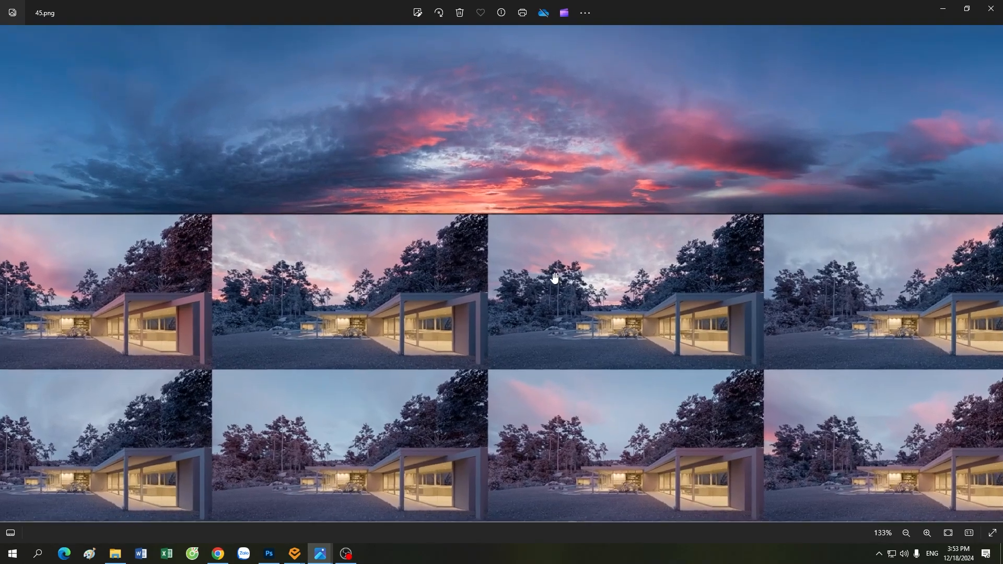
- Examine the sample house renders under the sunset panorama in 45.png, both zoomed in and as a whole sheet
scroll(555, 274, down, 1)
scroll(353, 314, up, 1)
scroll(353, 315, down, 1)
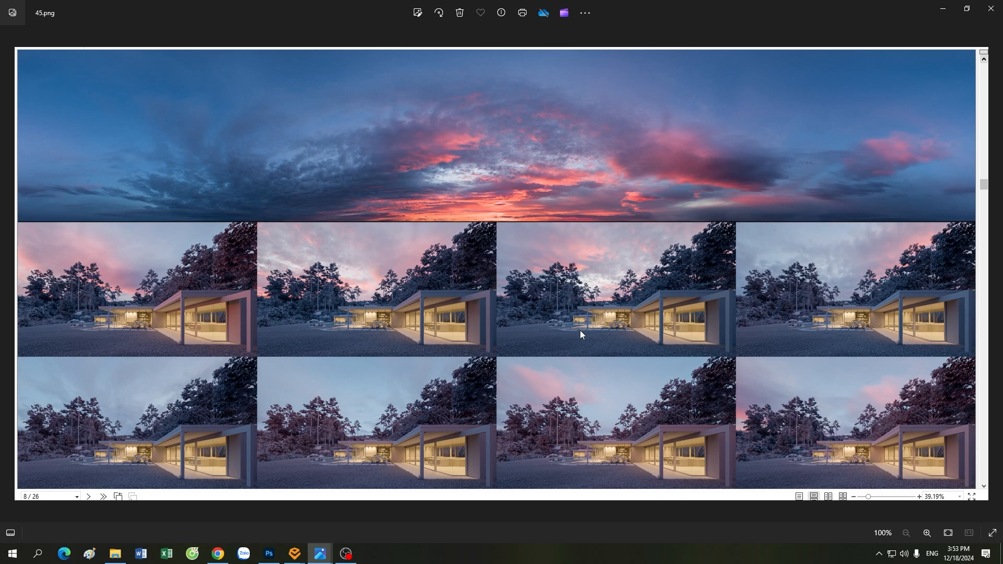
- Compare the sunset panorama in 45.png with the house renders beneath it at several magnifications
scroll(580, 330, up, 1)
scroll(580, 330, down, 1)
scroll(580, 331, up, 1)
scroll(580, 331, down, 1)
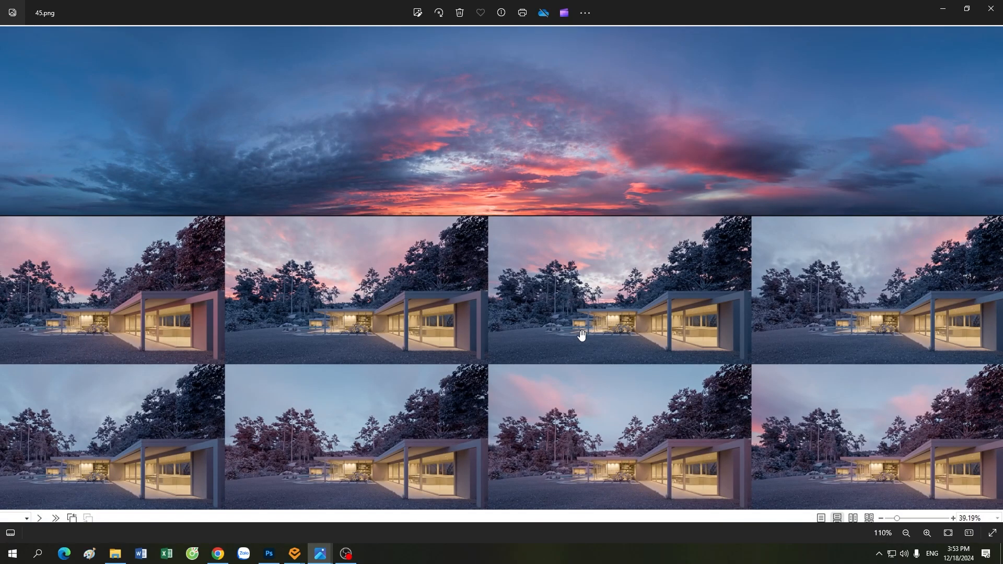
scroll(581, 334, up, 2)
scroll(581, 335, down, 1)
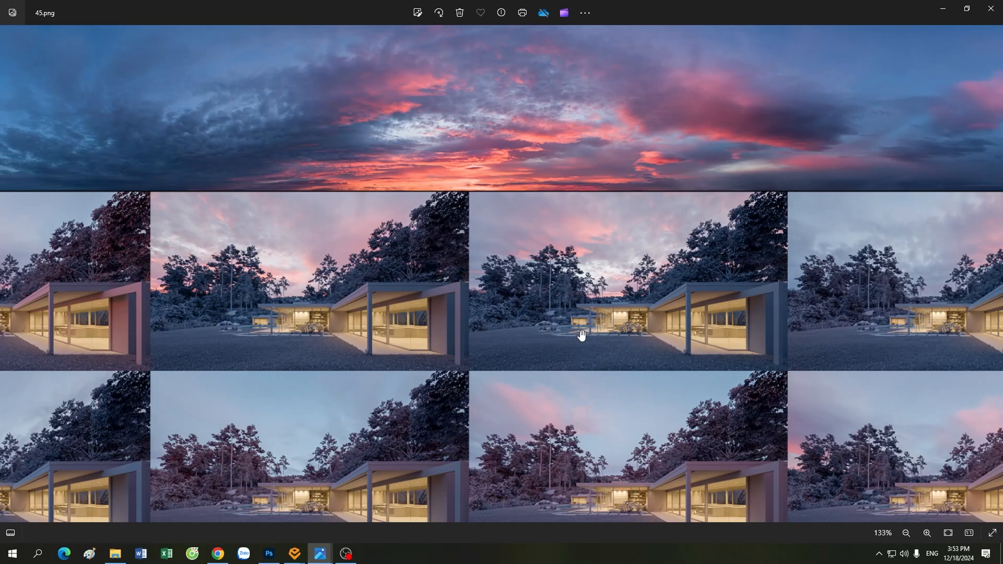
scroll(582, 334, down, 2)
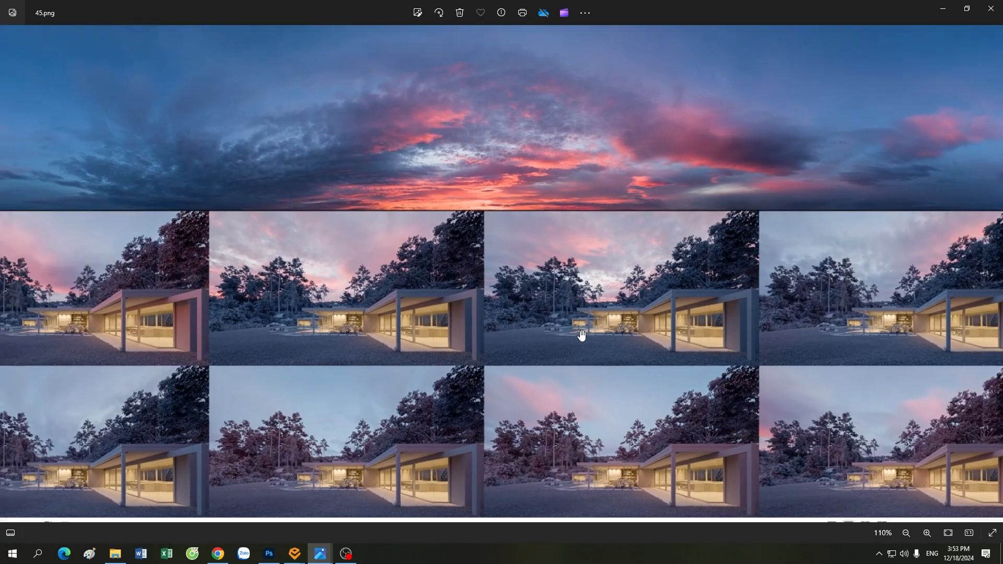
mouse_move(329, 546)
click(380, 504)
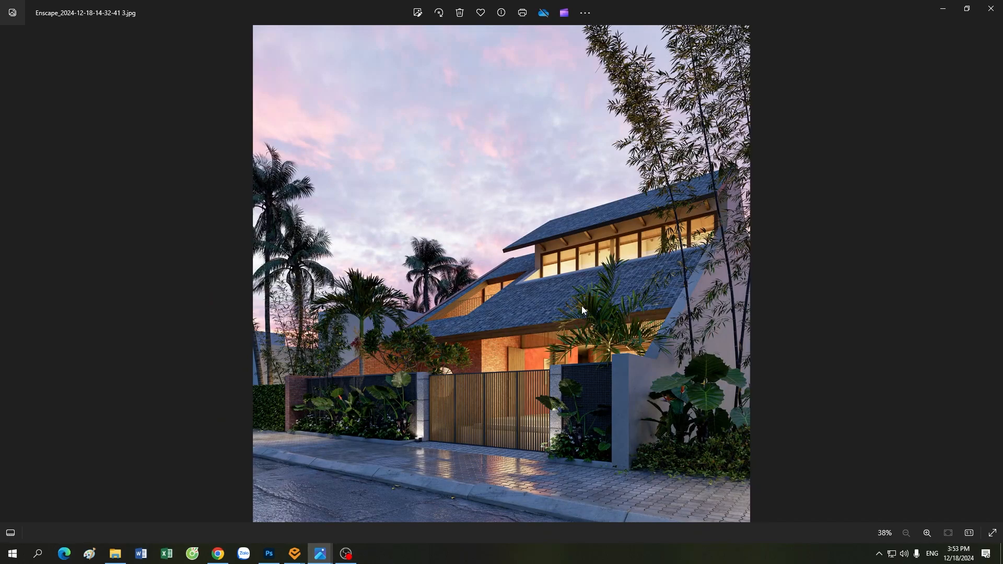
scroll(581, 306, up, 2)
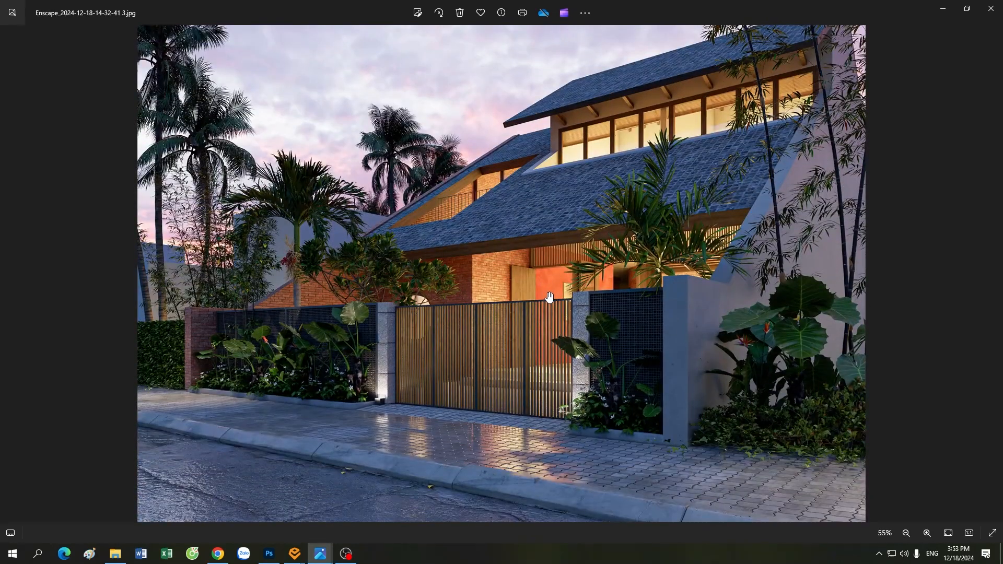
scroll(549, 297, down, 2)
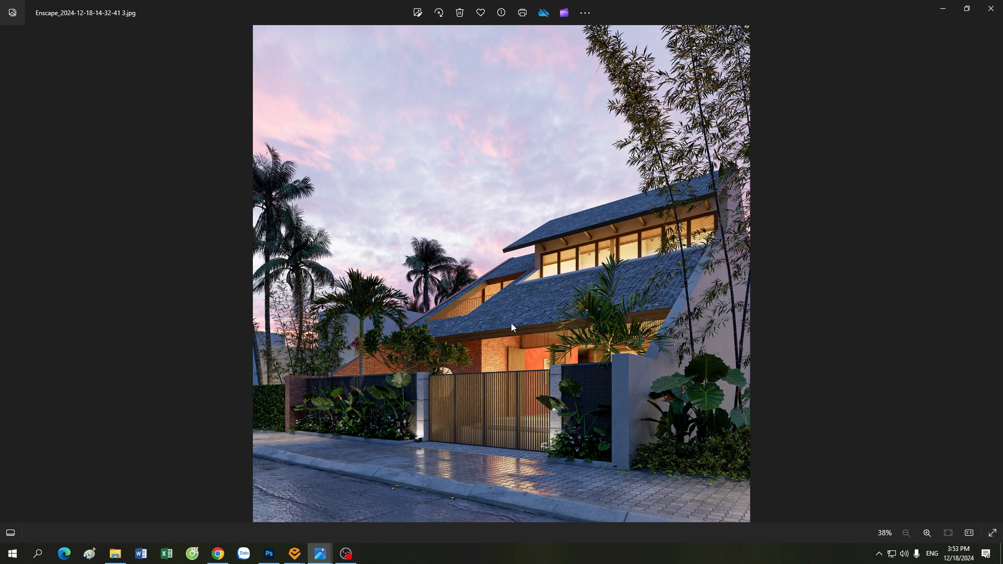
scroll(512, 325, up, 3)
scroll(521, 340, down, 3)
scroll(431, 404, up, 3)
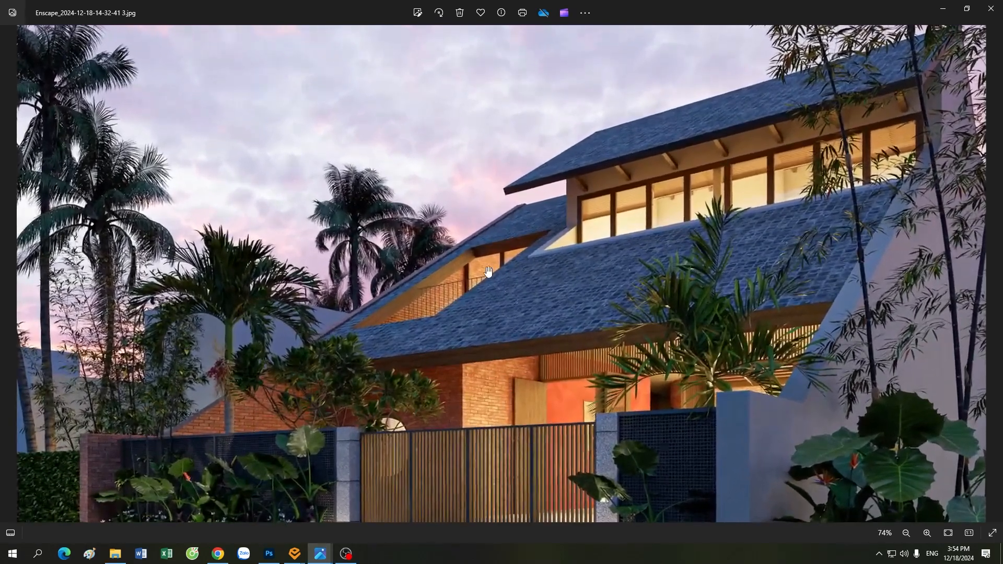
scroll(489, 271, down, 4)
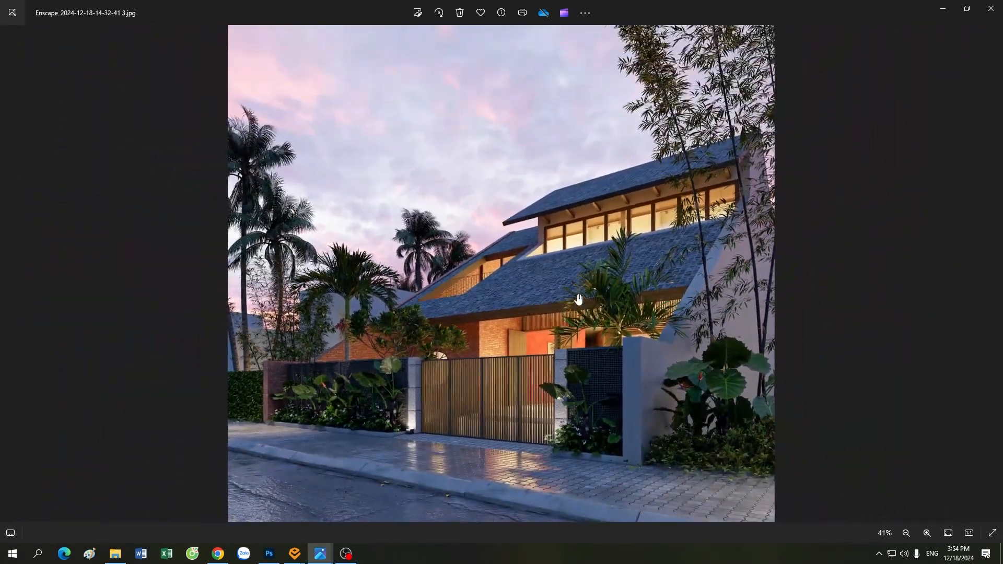
- Examine the facade in the dusk render, including the pink clouds above the roof
scroll(579, 300, up, 3)
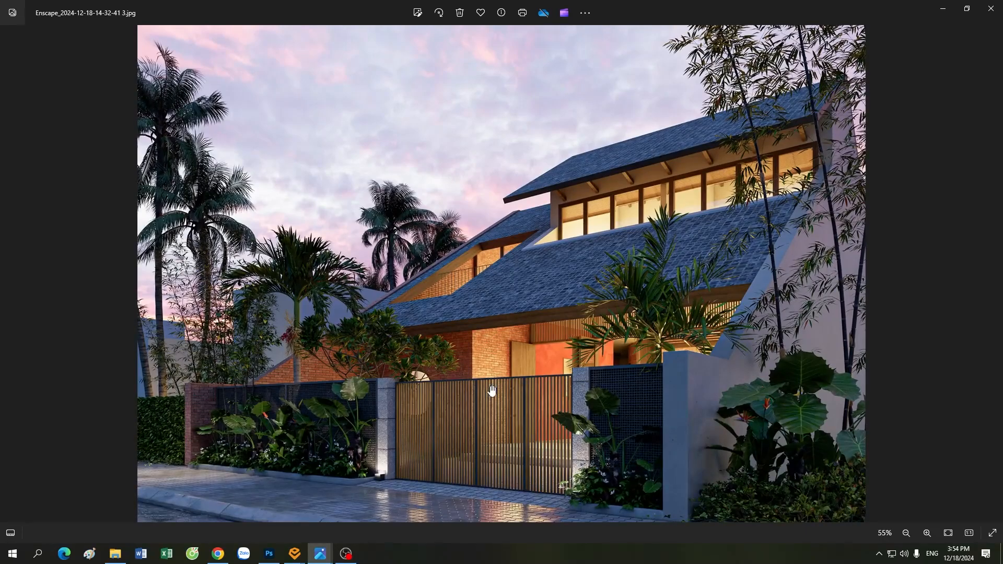
drag(492, 391, 585, 352)
scroll(585, 352, down, 2)
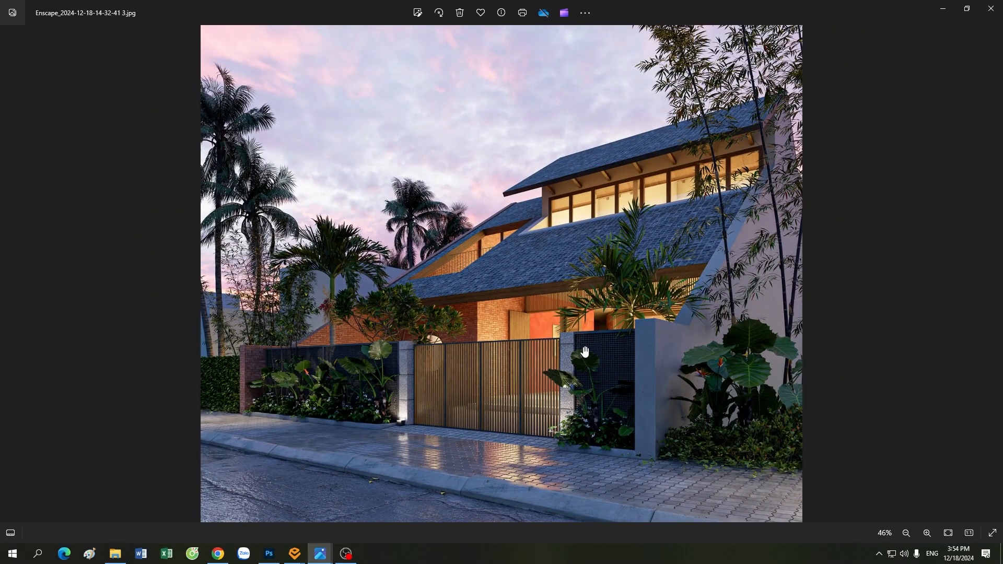
scroll(585, 352, down, 1)
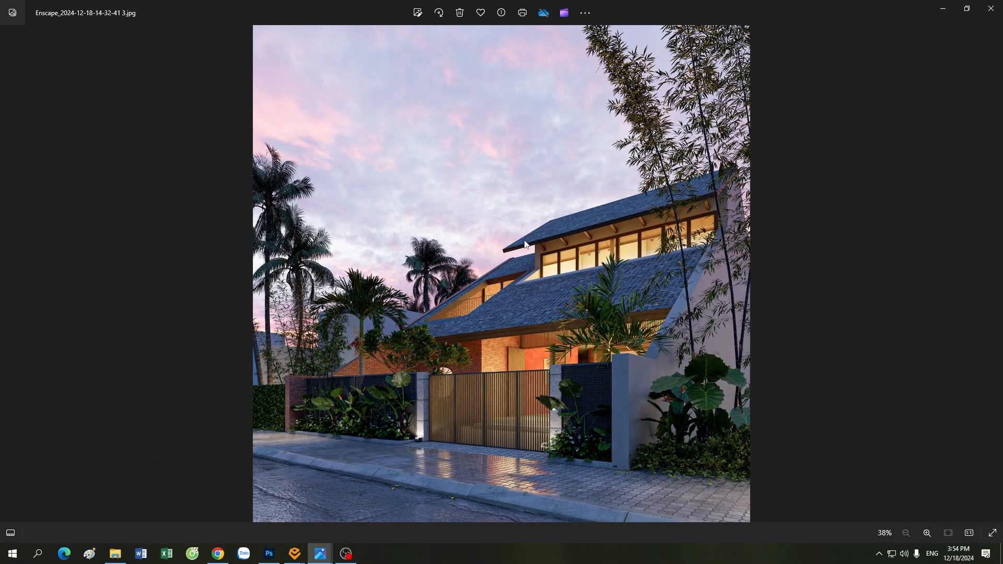
scroll(403, 145, up, 2)
scroll(406, 145, up, 1)
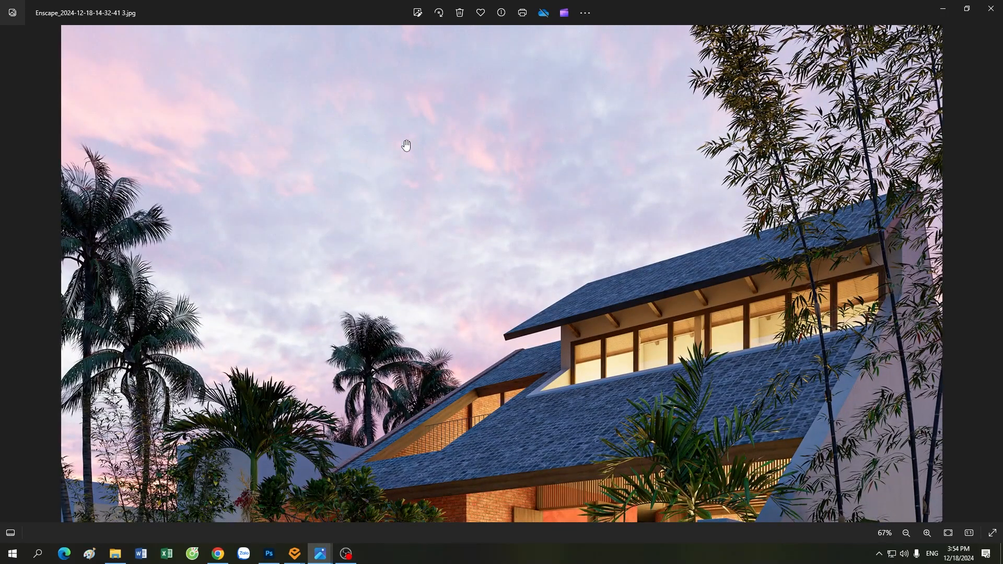
scroll(452, 237, down, 3)
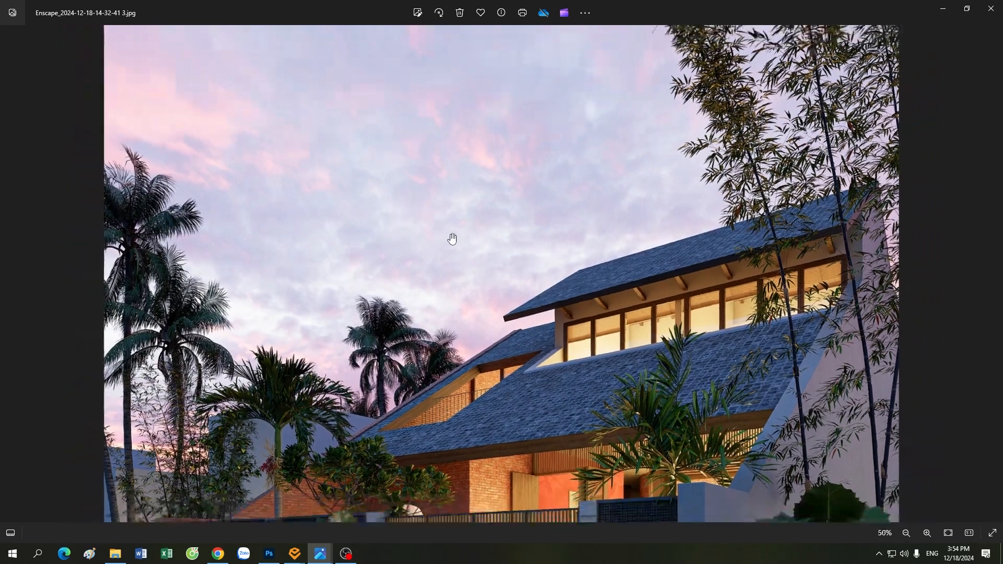
- Inspect the slatted gate and the warm light reflections on the wet paving in front of it up close
scroll(336, 471, up, 3)
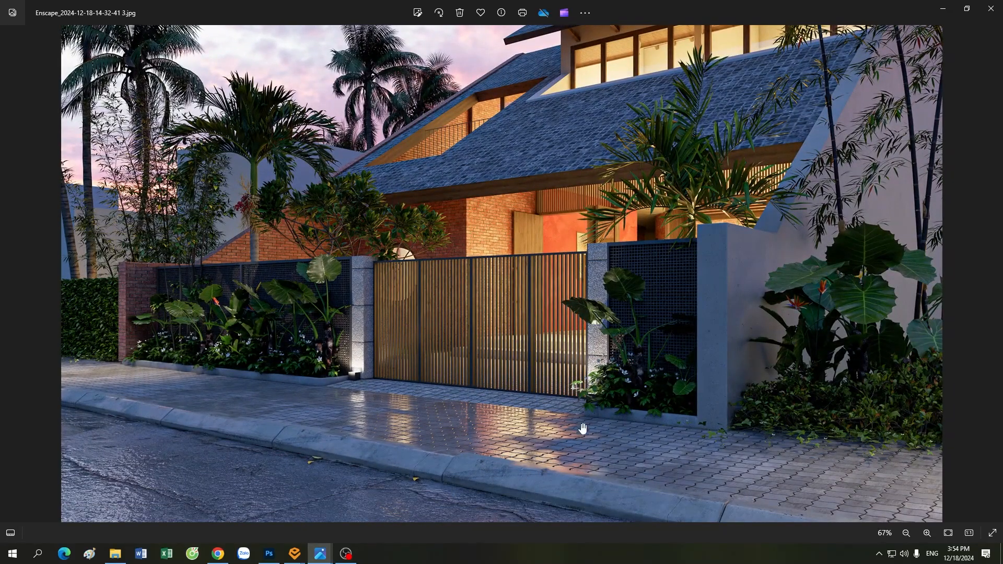
scroll(428, 464, down, 2)
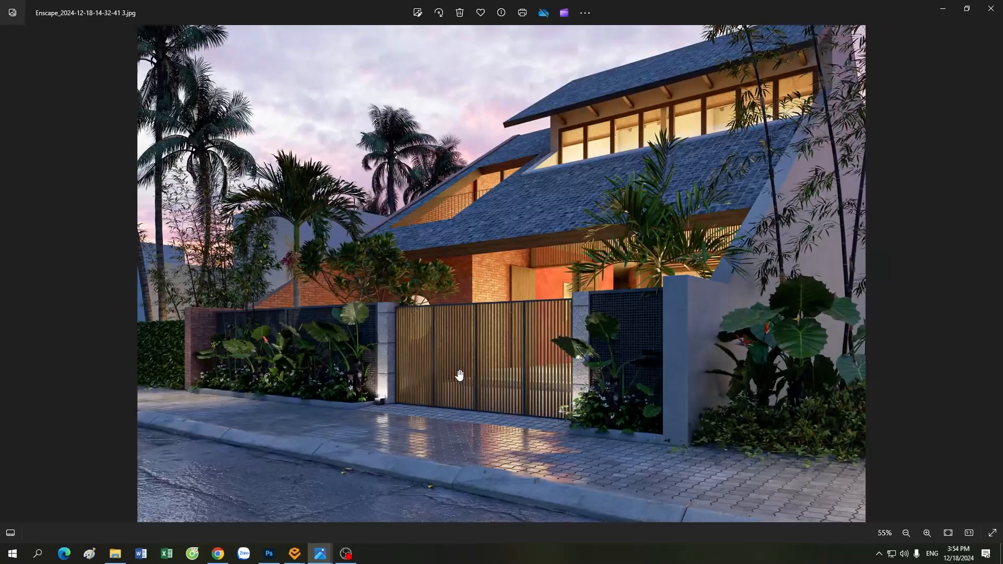
scroll(278, 457, up, 4)
scroll(278, 457, up, 2)
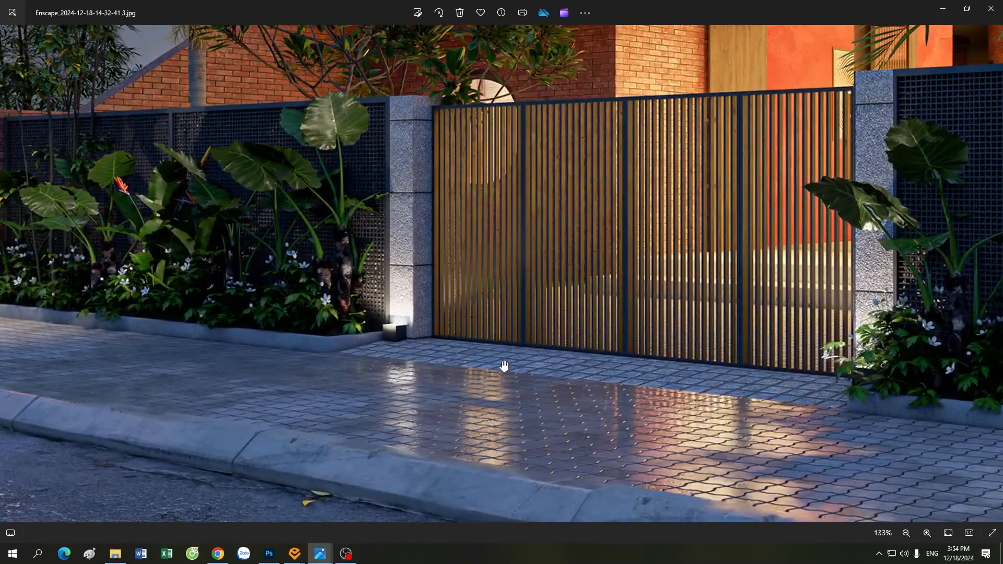
drag(504, 366, 491, 423)
drag(555, 460, 529, 362)
drag(412, 332, 367, 345)
scroll(614, 426, up, 3)
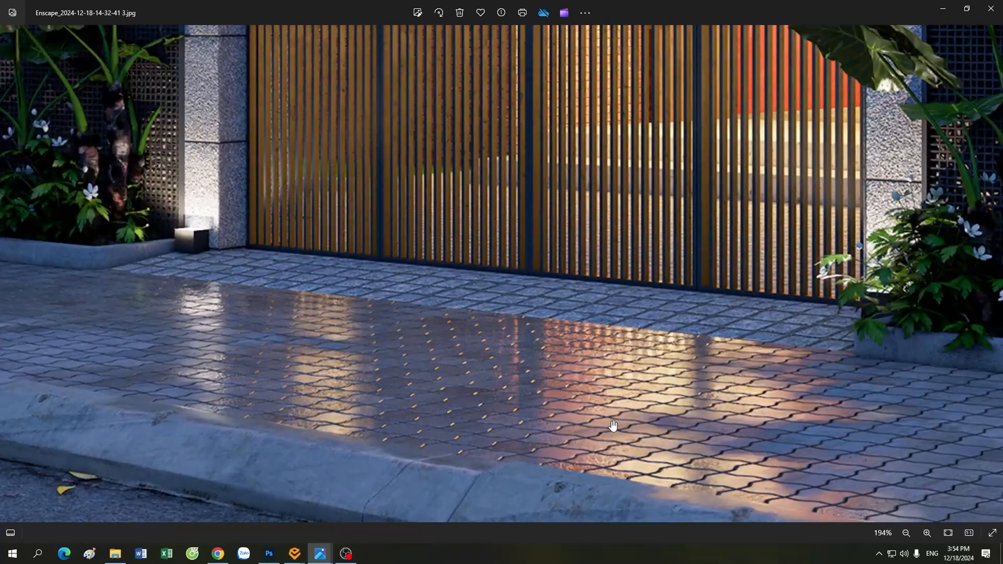
scroll(613, 426, down, 4)
scroll(613, 426, down, 1)
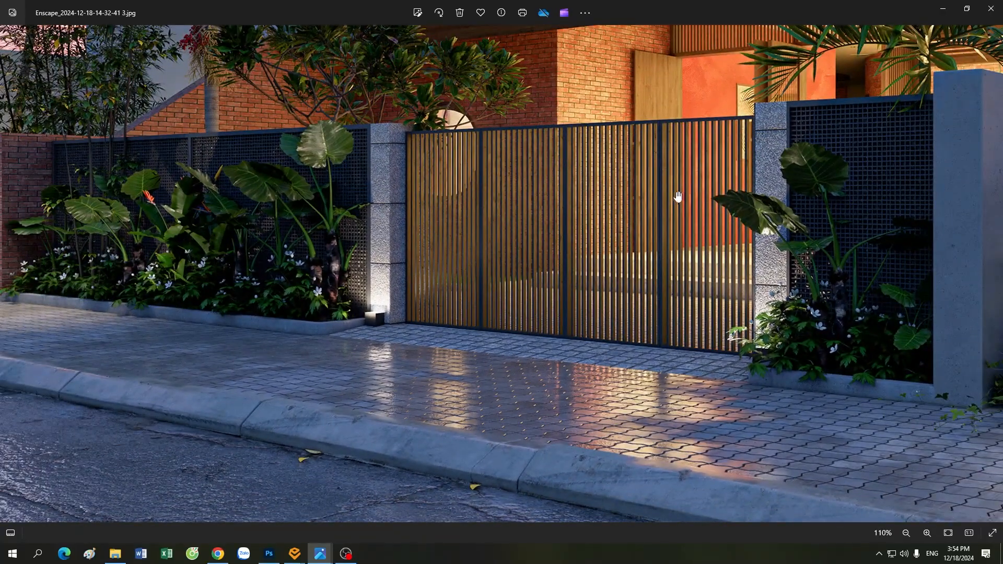
- Examine the street, kerb and planting beds along the front wall, both up close and within the whole render
scroll(528, 350, down, 2)
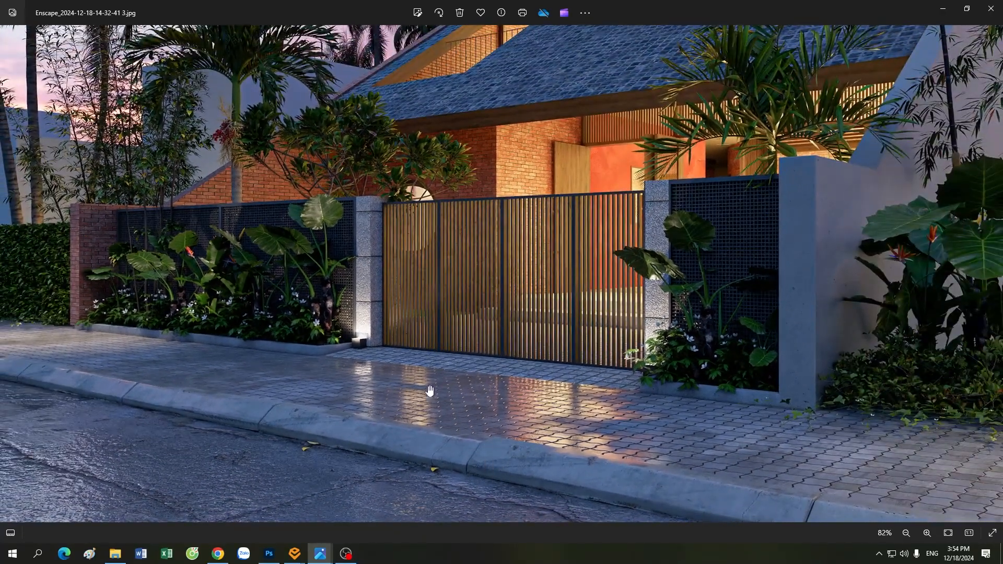
scroll(426, 385, down, 1)
scroll(477, 472, up, 4)
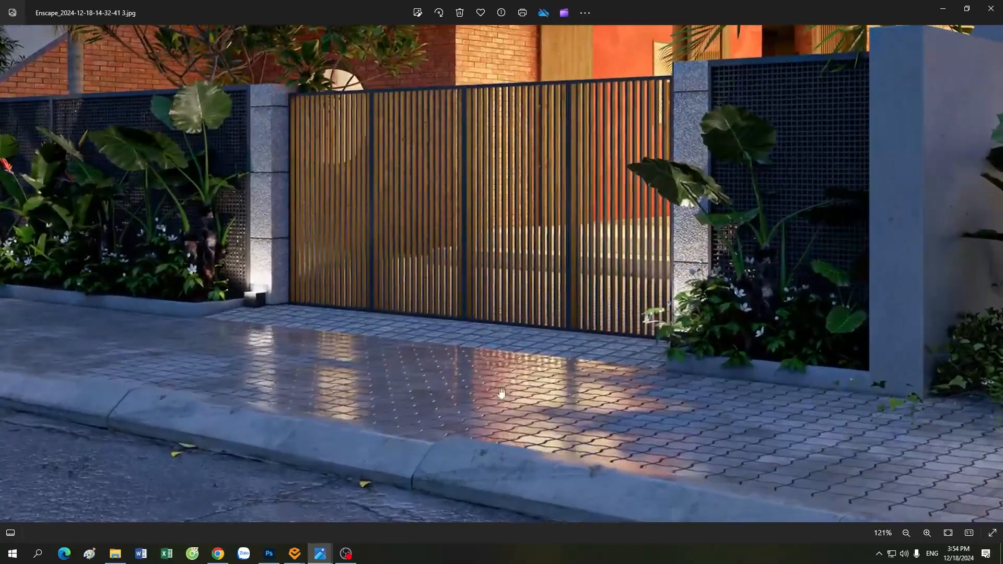
scroll(427, 418, down, 5)
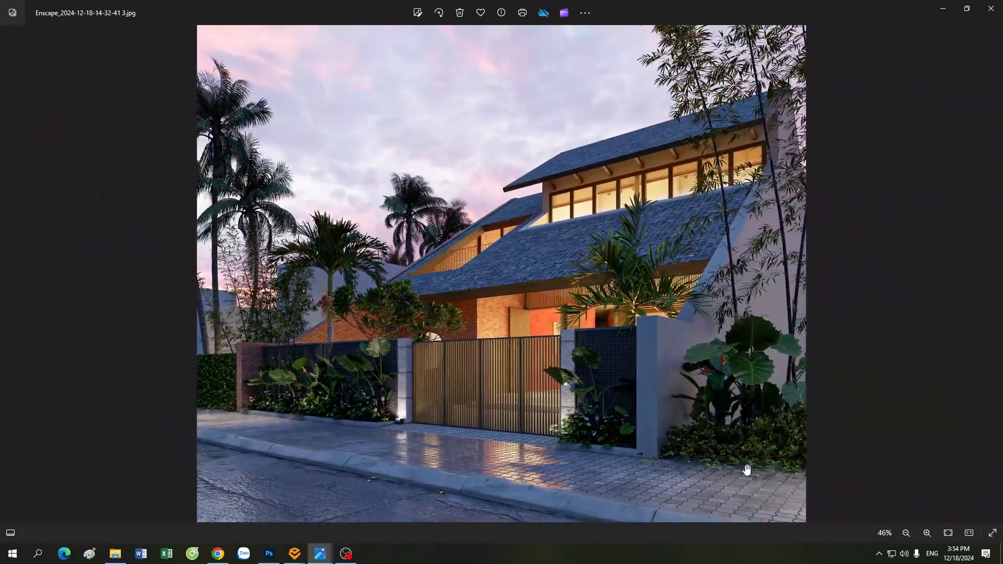
scroll(324, 474, up, 4)
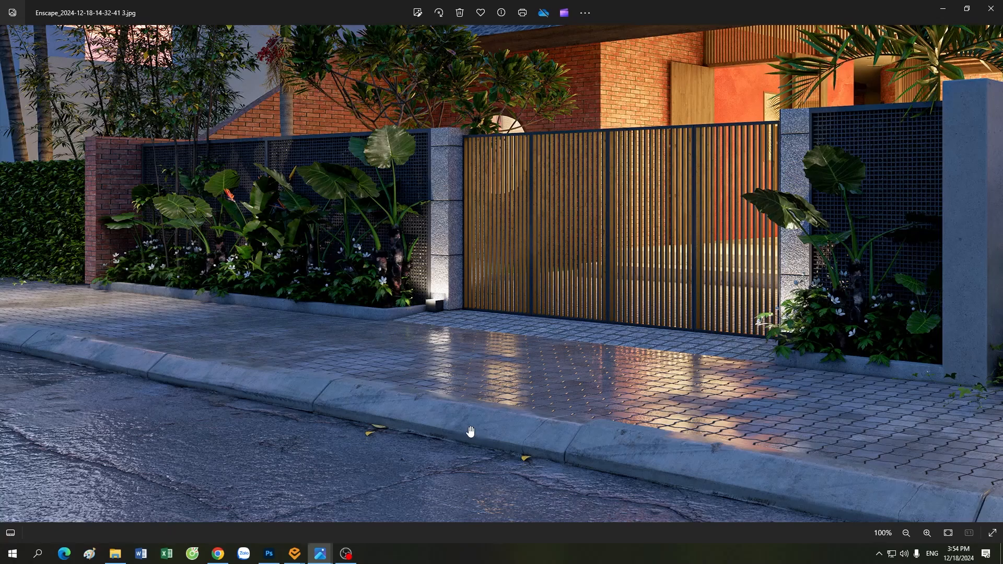
scroll(273, 393, down, 4)
scroll(155, 446, up, 2)
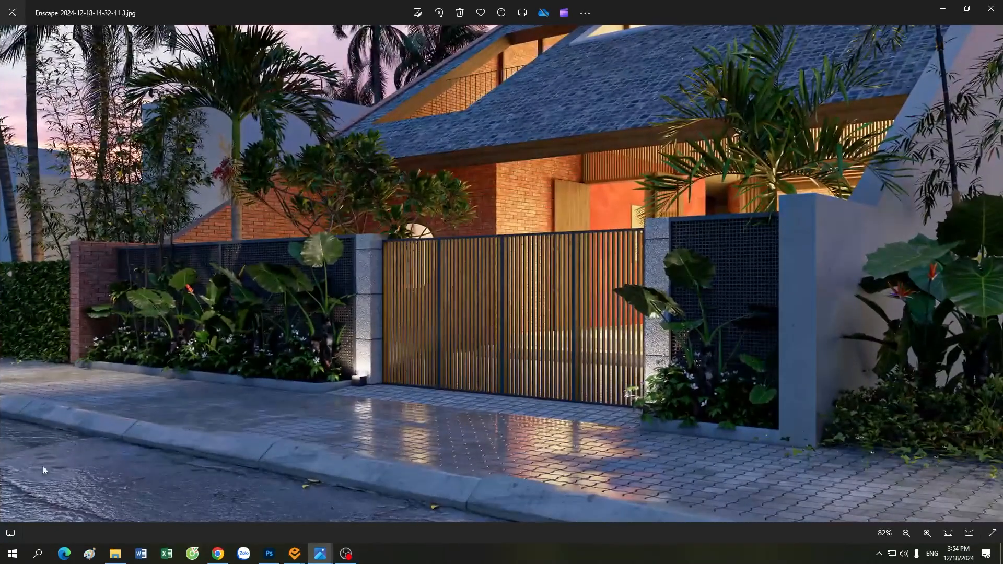
scroll(86, 420, down, 3)
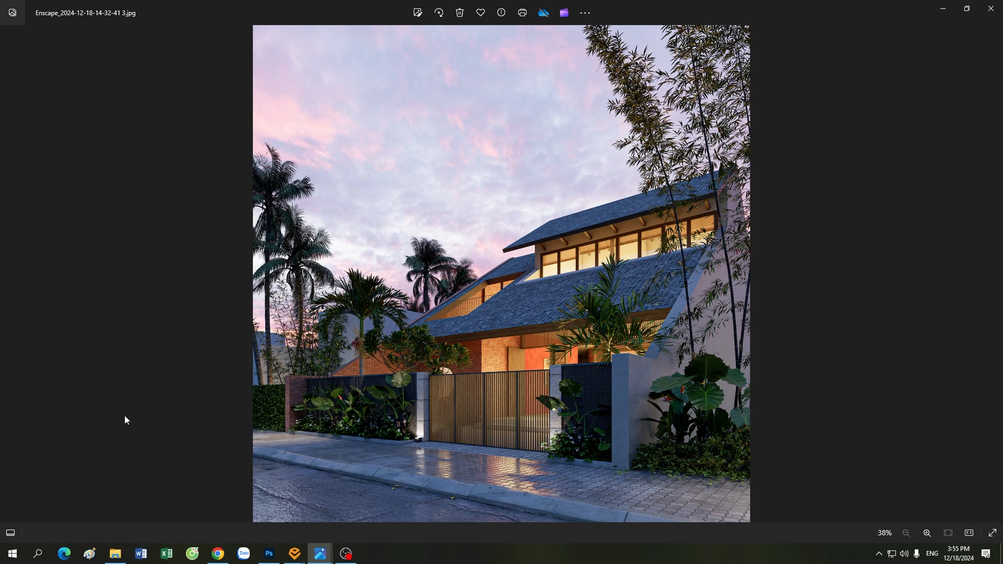
- Review the overall balance of cool sky light and warm interior light across the whole house render
scroll(347, 471, up, 3)
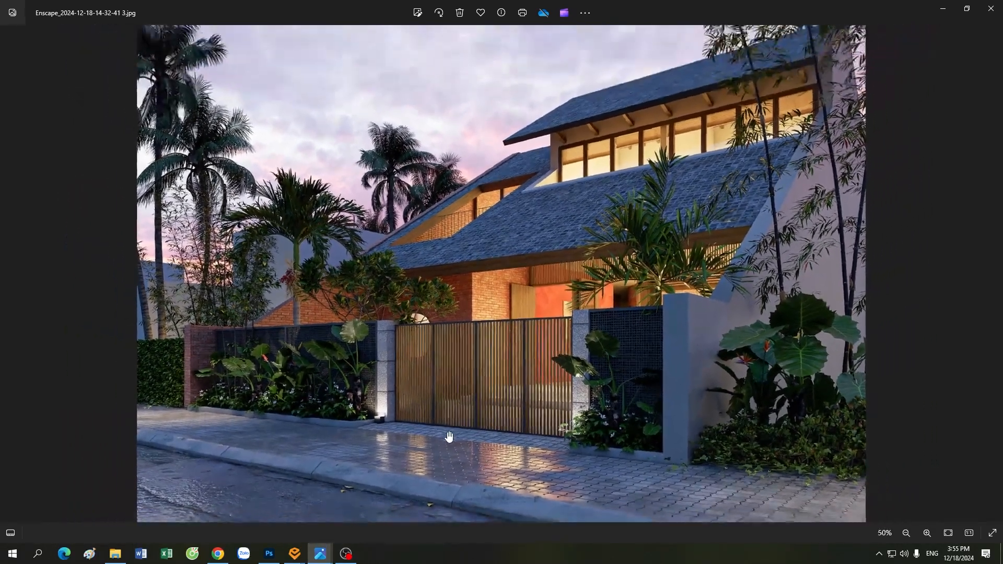
scroll(449, 437, down, 2)
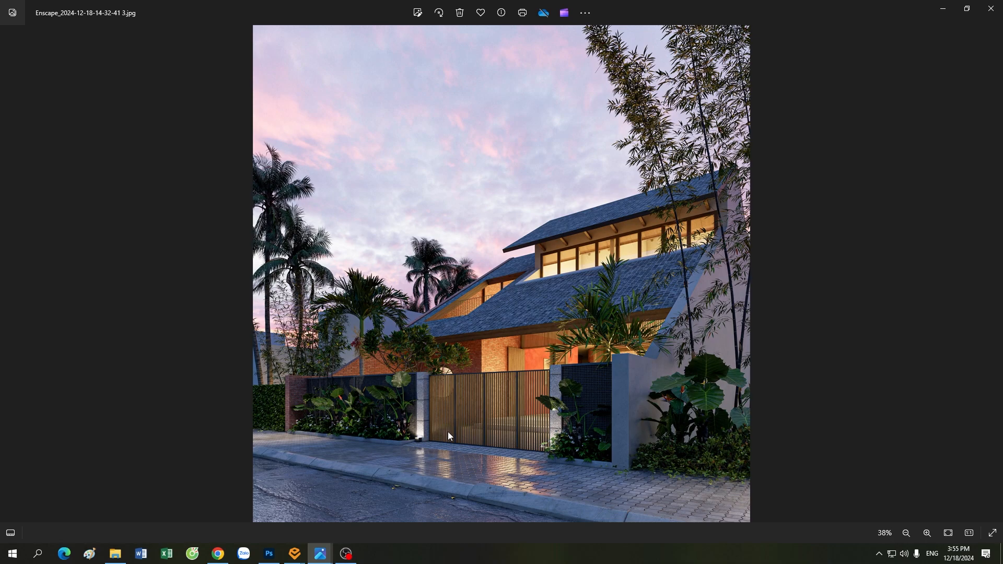
scroll(448, 436, up, 3)
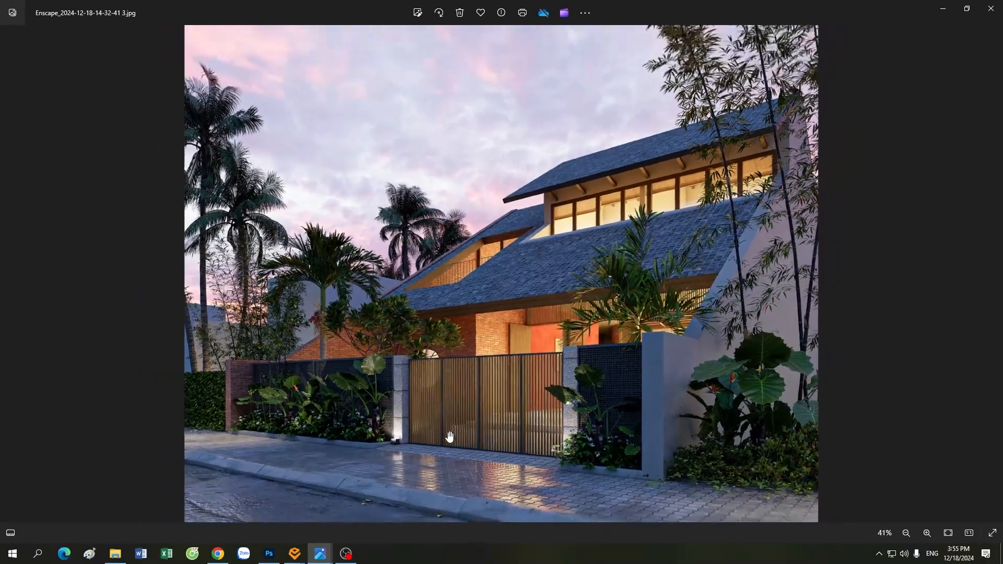
scroll(448, 437, down, 2)
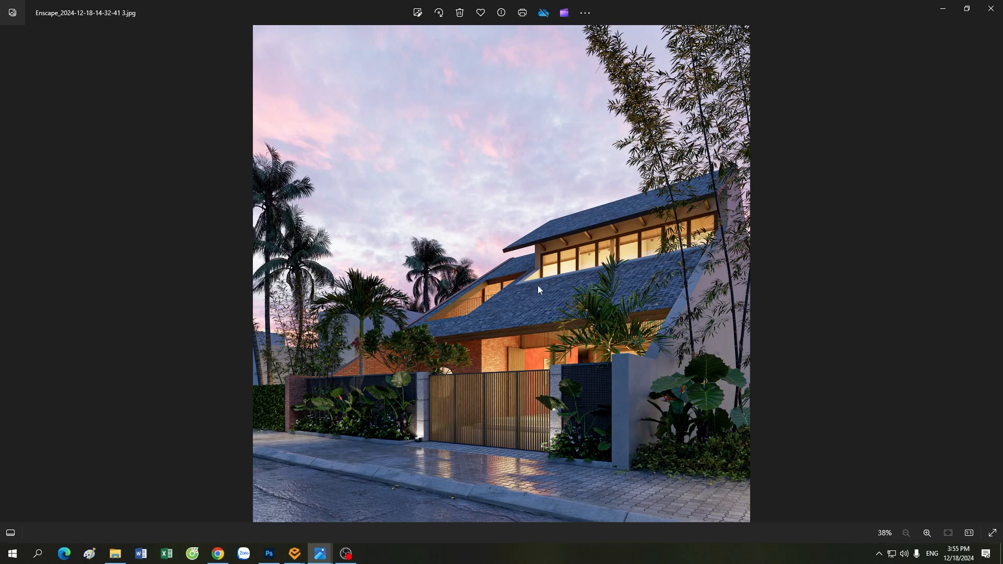
scroll(539, 287, up, 1)
scroll(540, 290, down, 1)
scroll(481, 405, up, 1)
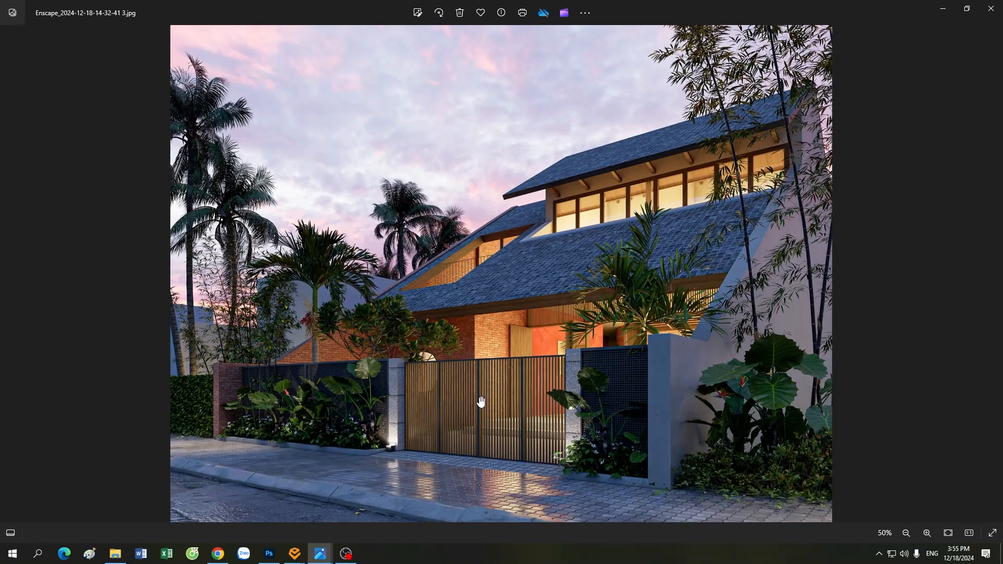
drag(480, 401, 488, 436)
scroll(487, 436, down, 1)
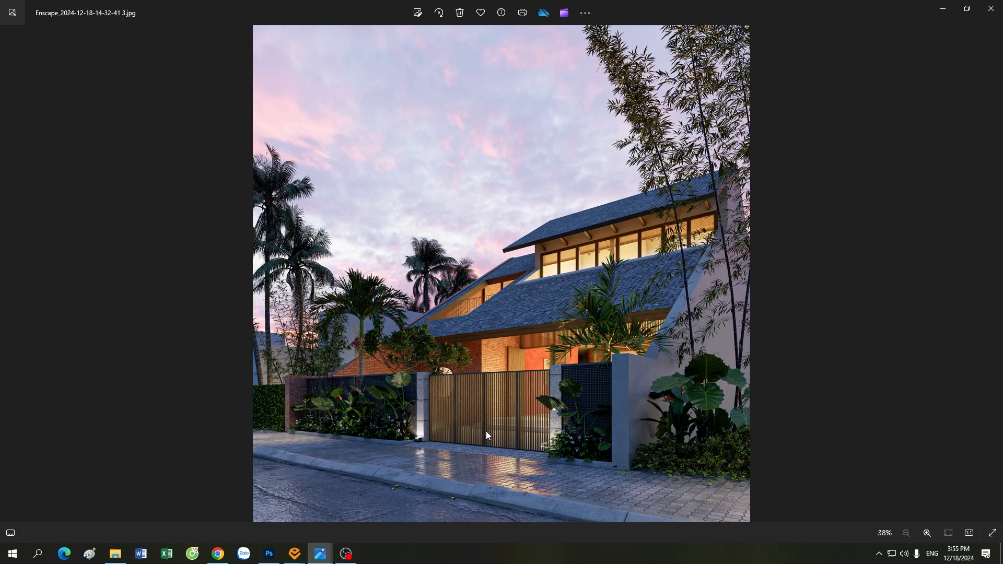
- Examine the sky behind the palms and upper roof in the dusk render
scroll(365, 241, up, 1)
drag(365, 241, 363, 344)
scroll(293, 260, up, 1)
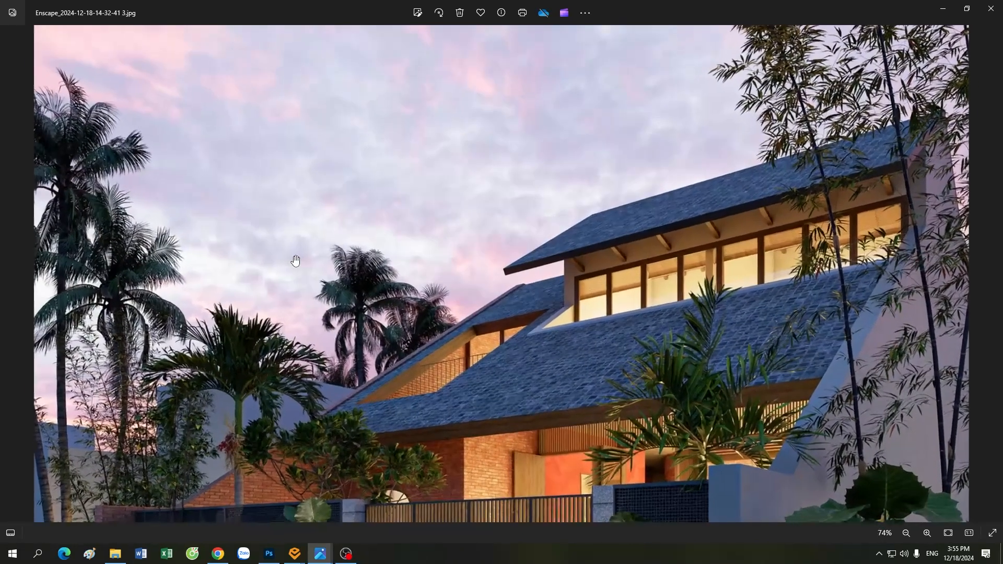
scroll(451, 277, down, 2)
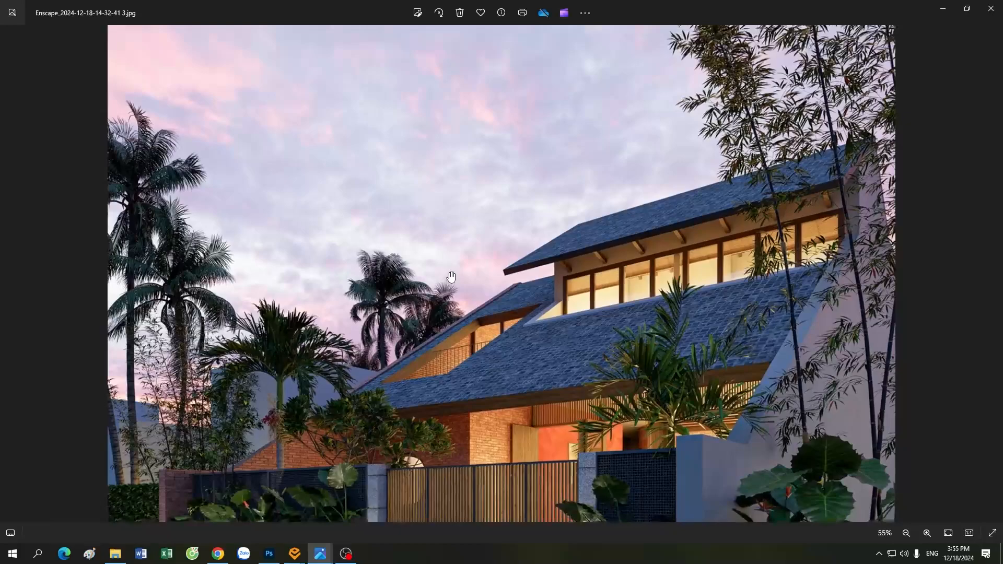
scroll(449, 274, down, 1)
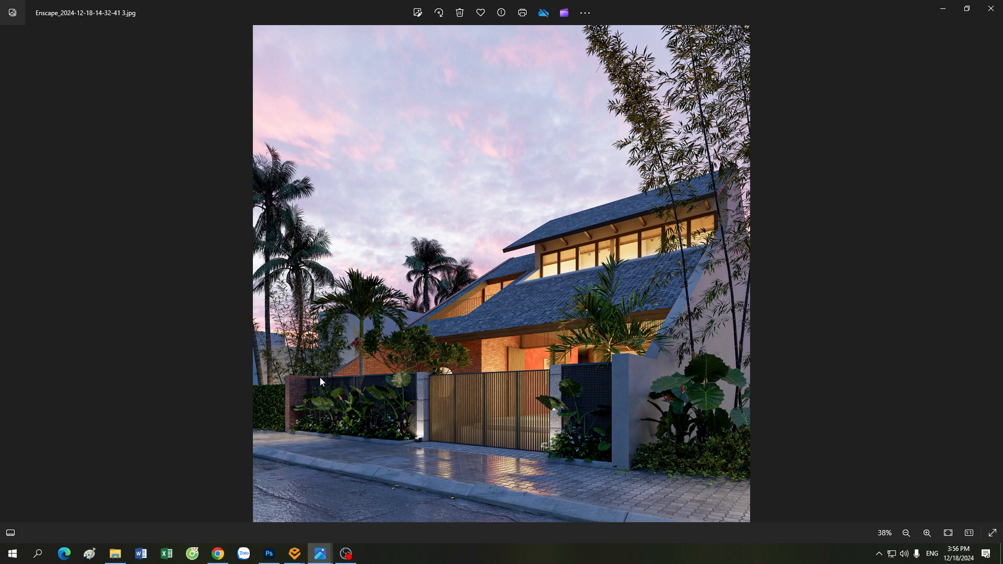
- Switch to the SketchUp house model and bring up its Enscape render view with the Visual Settings
mouse_move(294, 554)
click(328, 509)
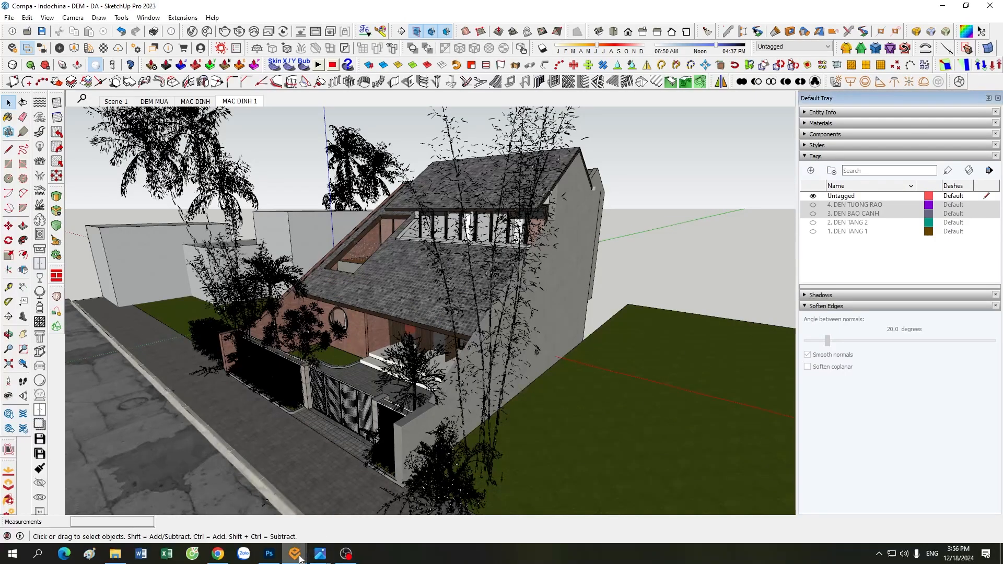
click(252, 521)
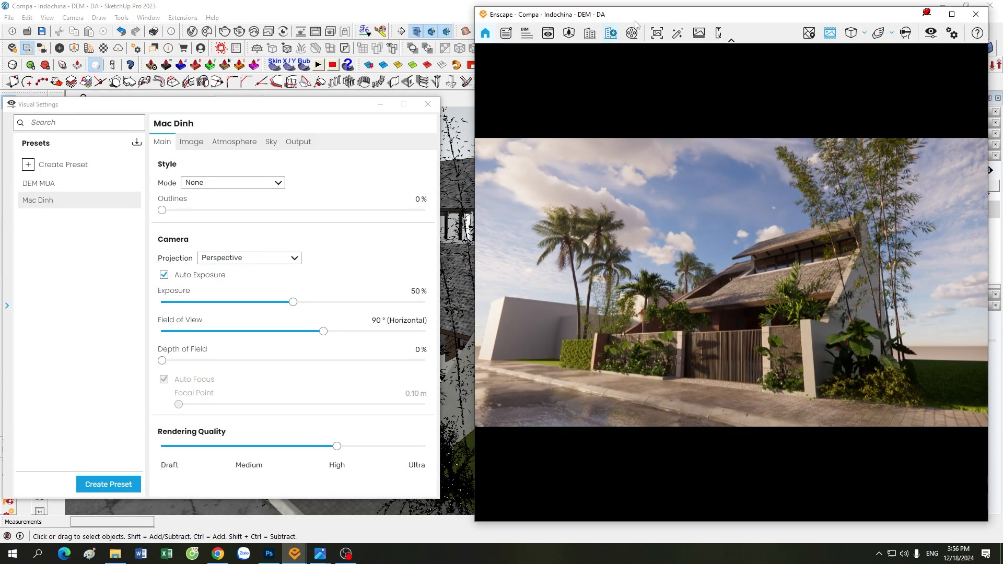
- Arrange the Visual Settings window and the Enscape render view side by side over the SketchUp model
drag(640, 21, 629, 17)
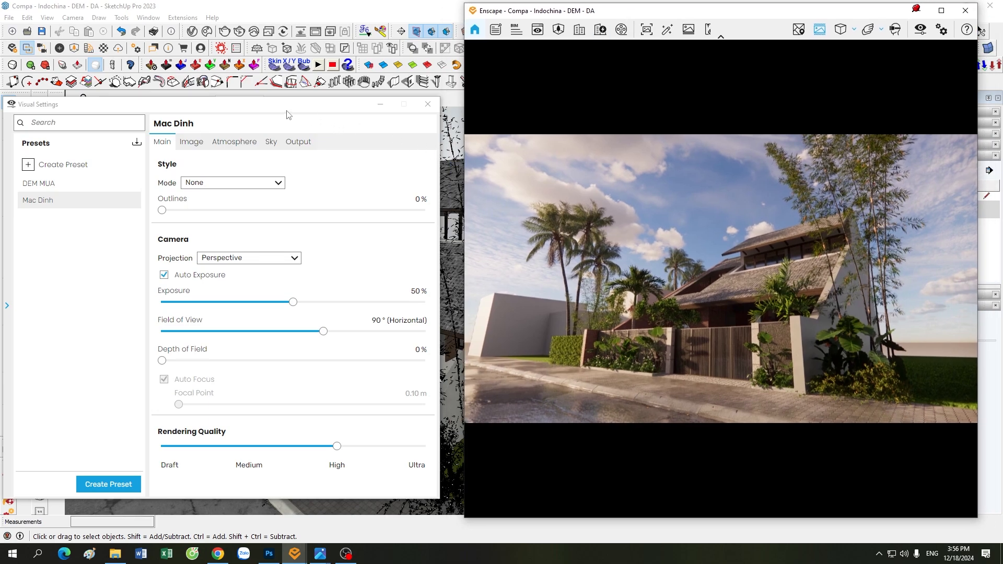
click(918, 10)
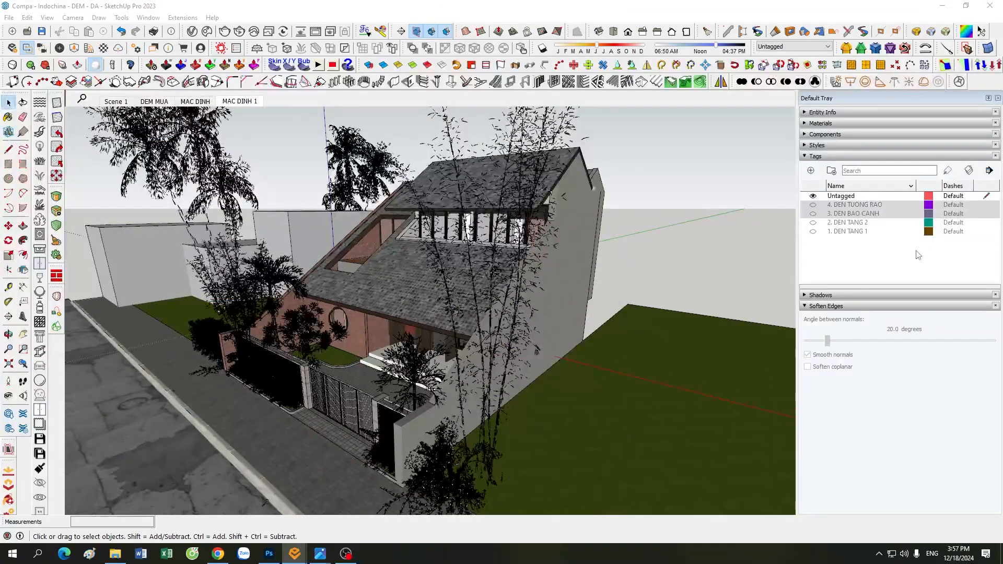
click(295, 554)
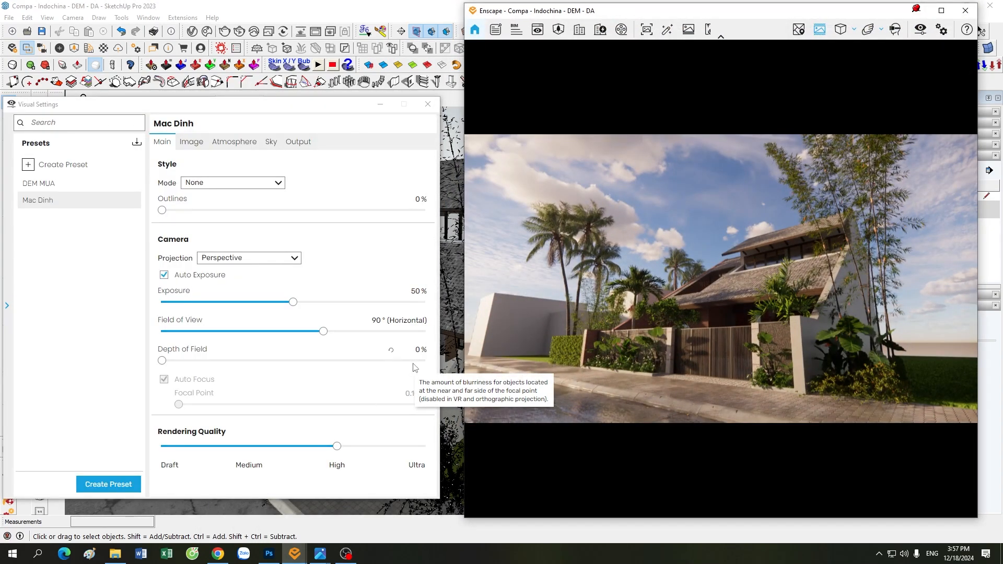
drag(325, 112, 331, 106)
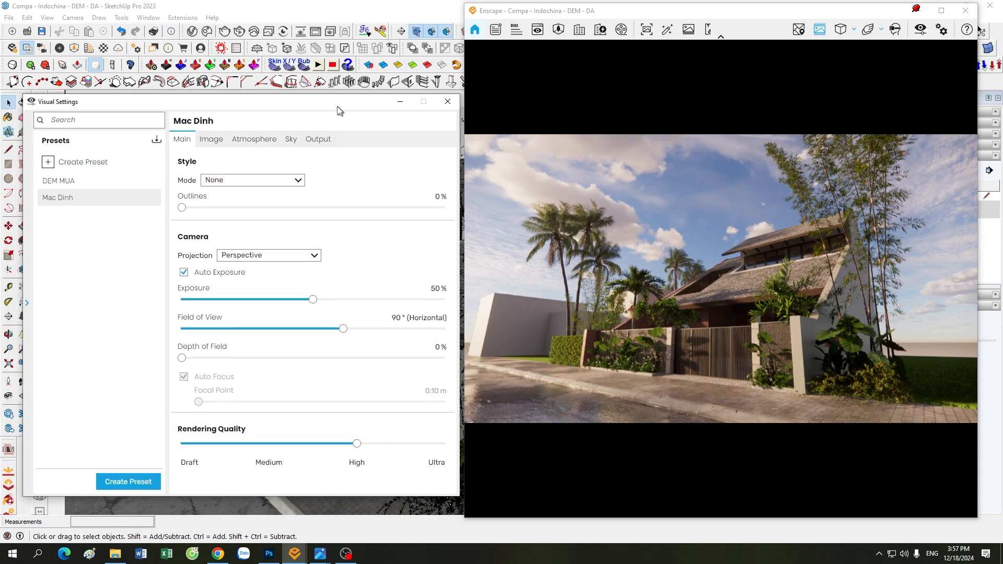
mouse_move(566, 12)
mouse_down()
mouse_move(547, 11)
mouse_move(556, 11)
mouse_up()
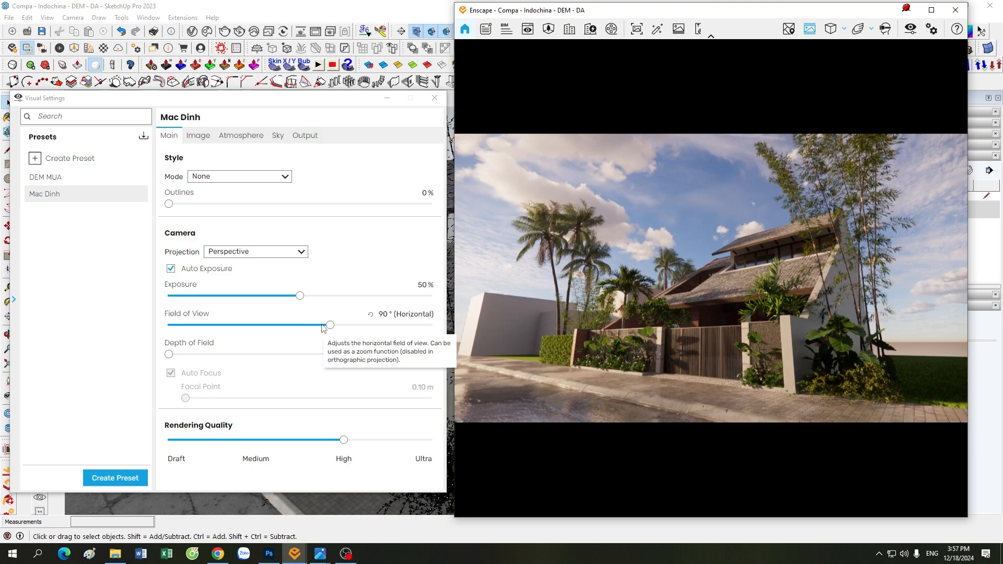
- Reset the Mac Dinh preset to its defaults and set a custom output resolution of 4000 x 4000
right_click(135, 198)
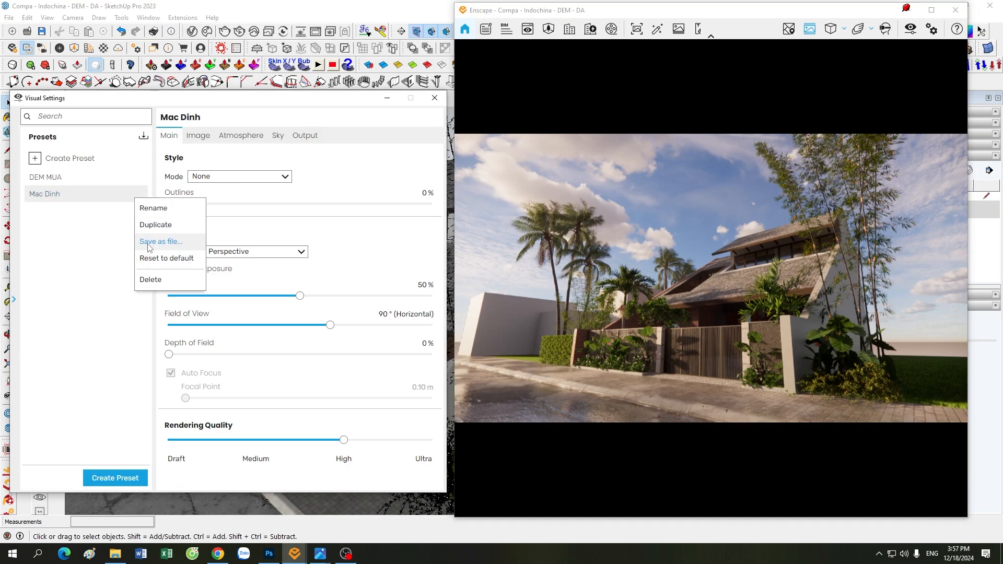
click(156, 257)
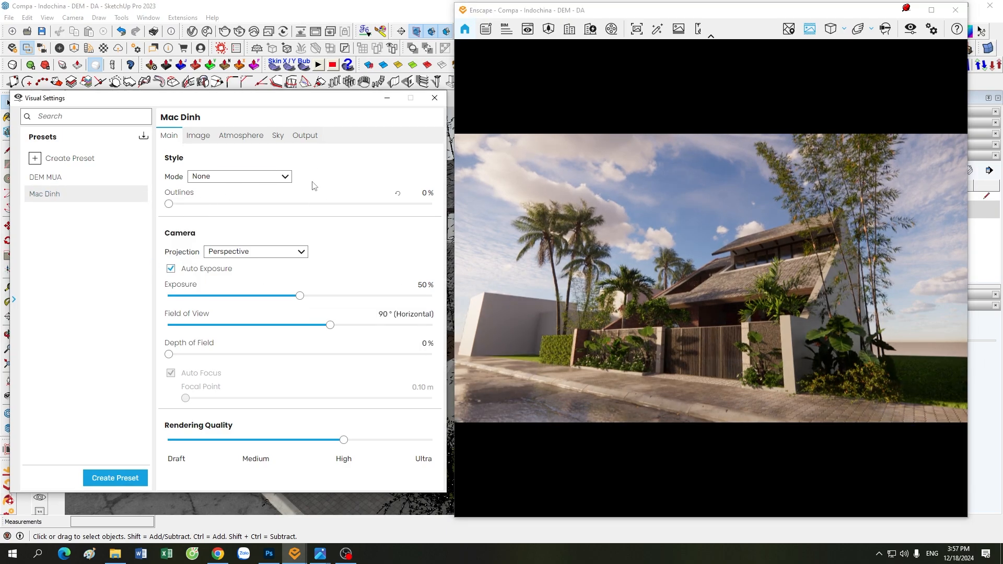
click(305, 135)
click(270, 177)
click(276, 244)
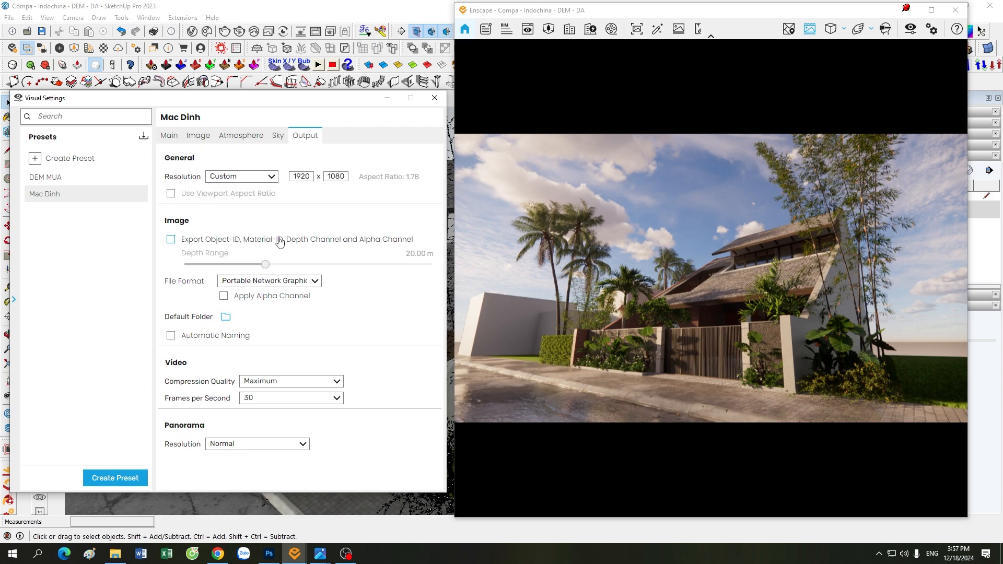
double_click(300, 176)
text(4000)
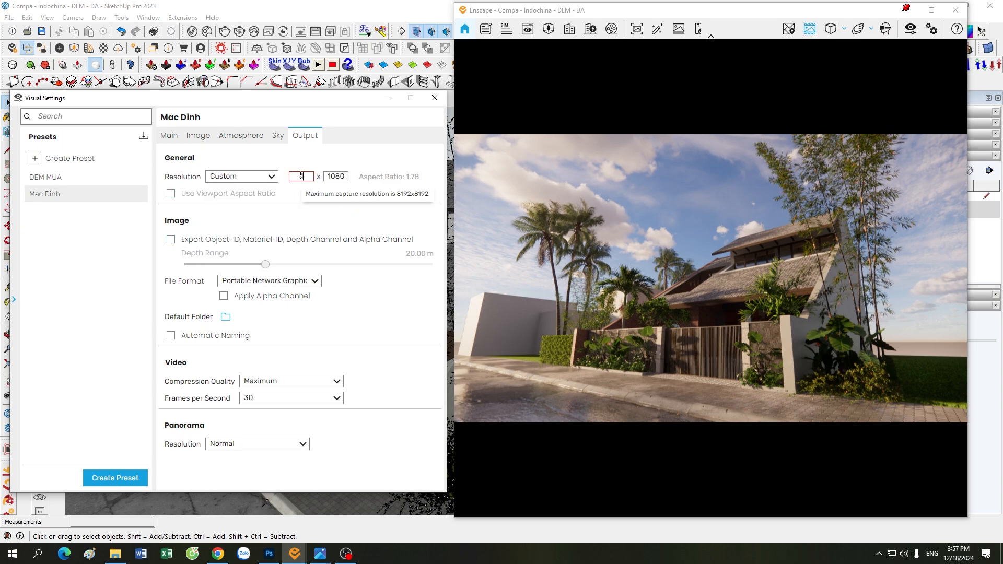
double_click(336, 176)
text(4000)
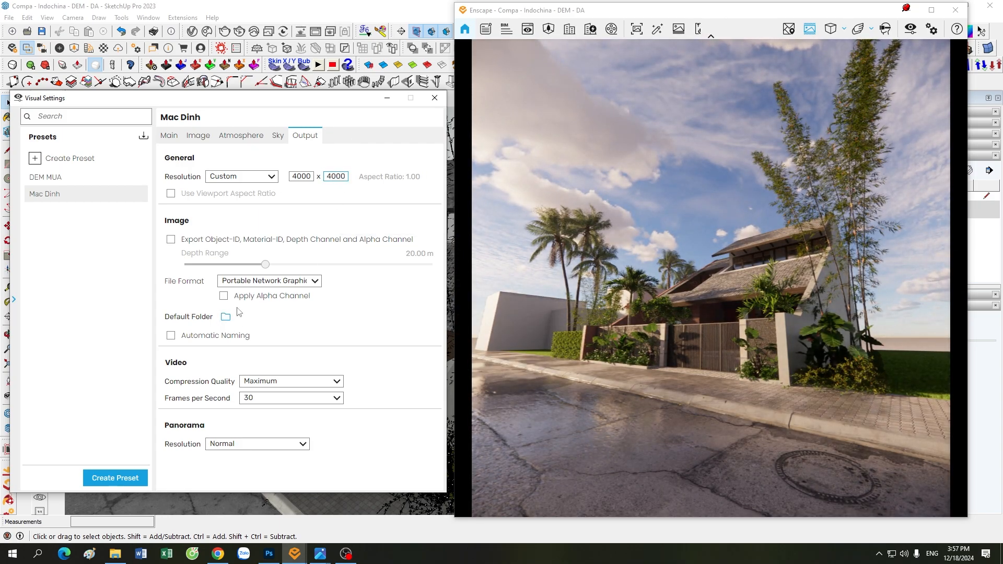
click(194, 336)
- Set the rendering quality to Ultra and the camera to Two-Point projection with a 62° horizontal field of view
click(177, 138)
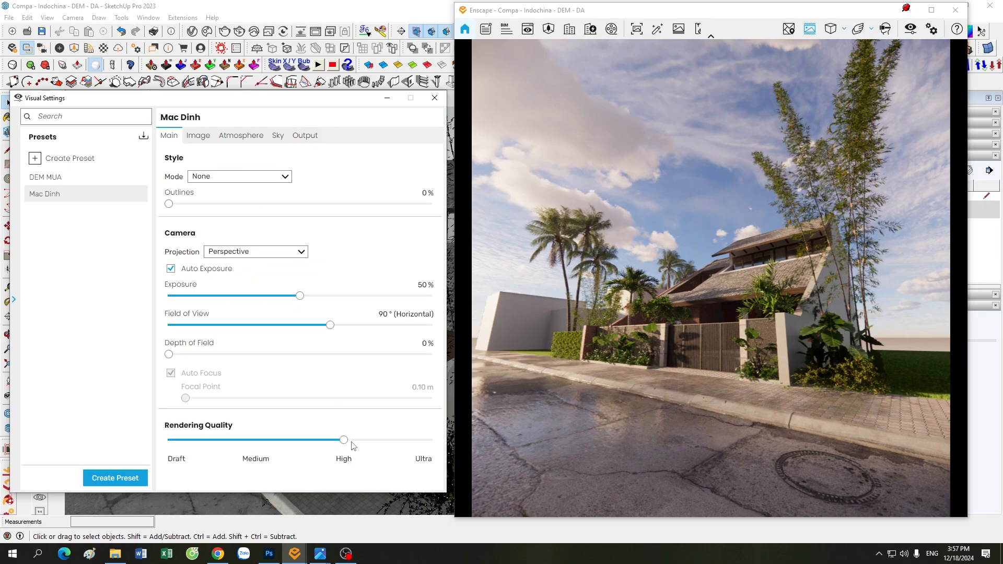
drag(353, 446, 430, 440)
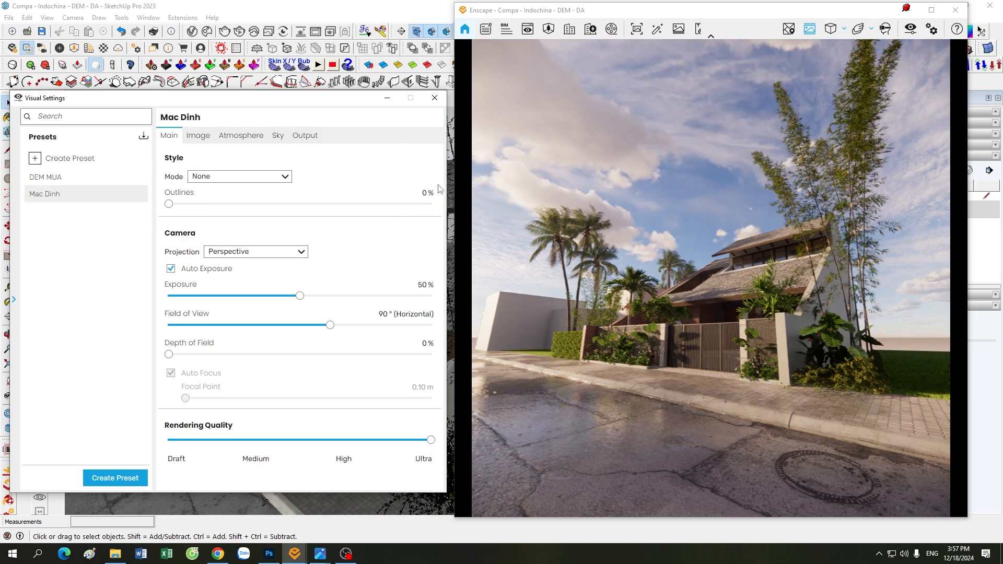
click(271, 253)
click(245, 274)
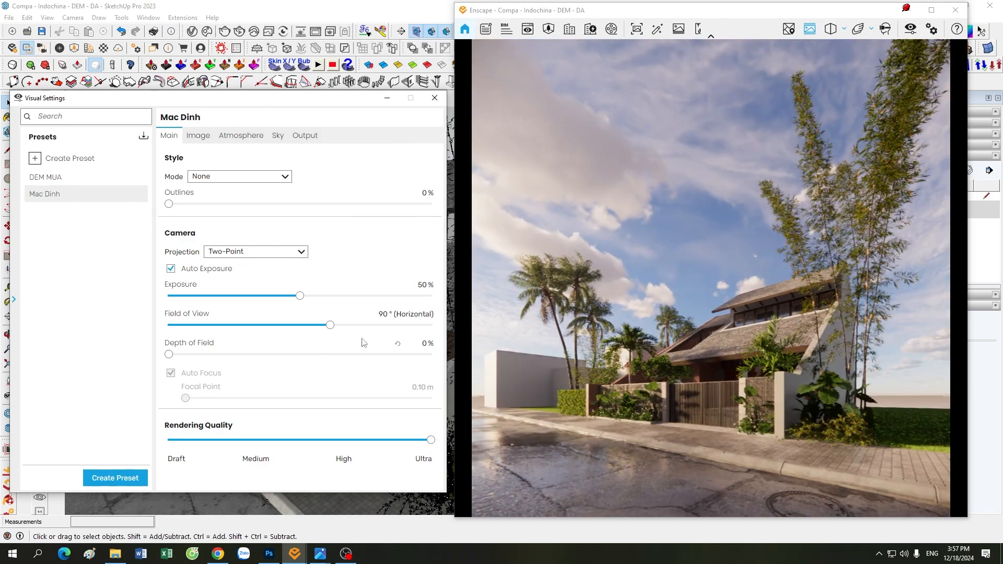
drag(389, 314, 380, 314)
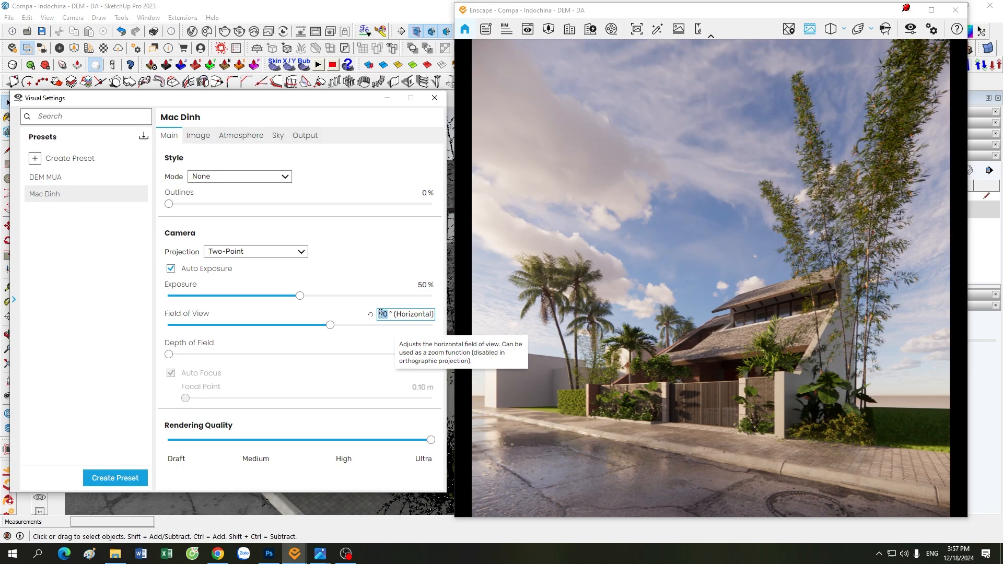
text(62)
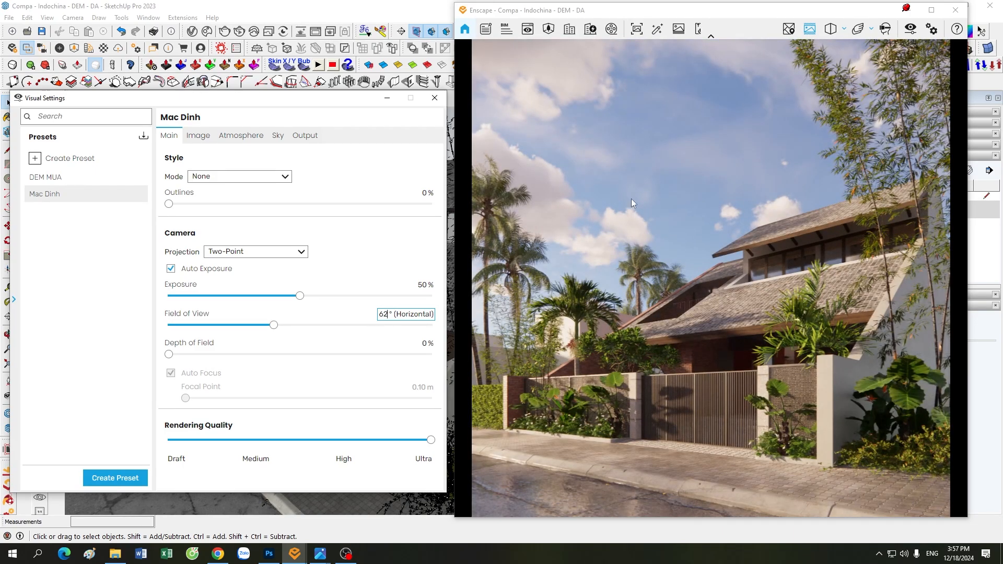
- Set motion blur, lens flare, vignette and chromatic aberration to 0 % and bloom to 20 % in the image effects
click(207, 138)
drag(299, 350, 168, 350)
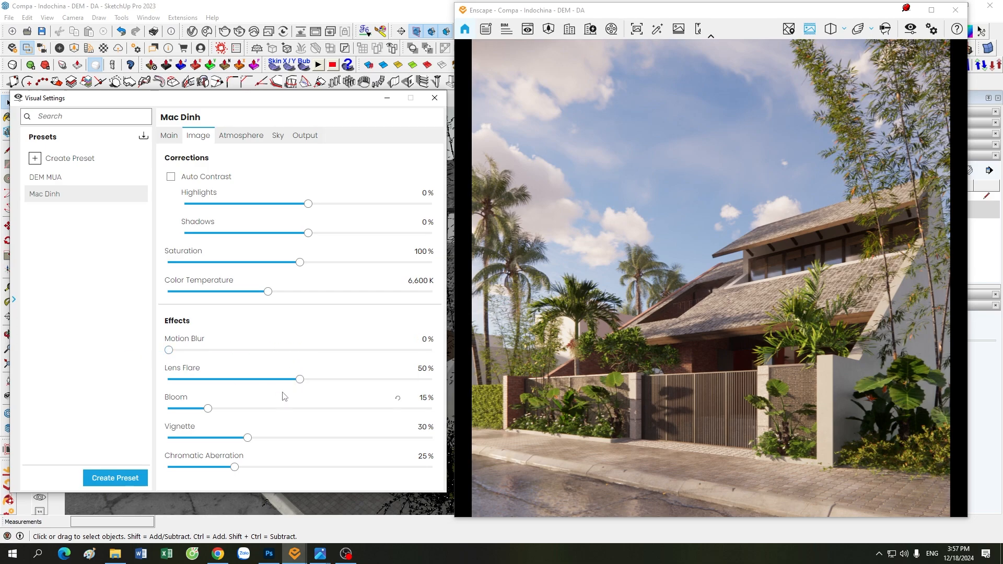
drag(299, 379, 168, 379)
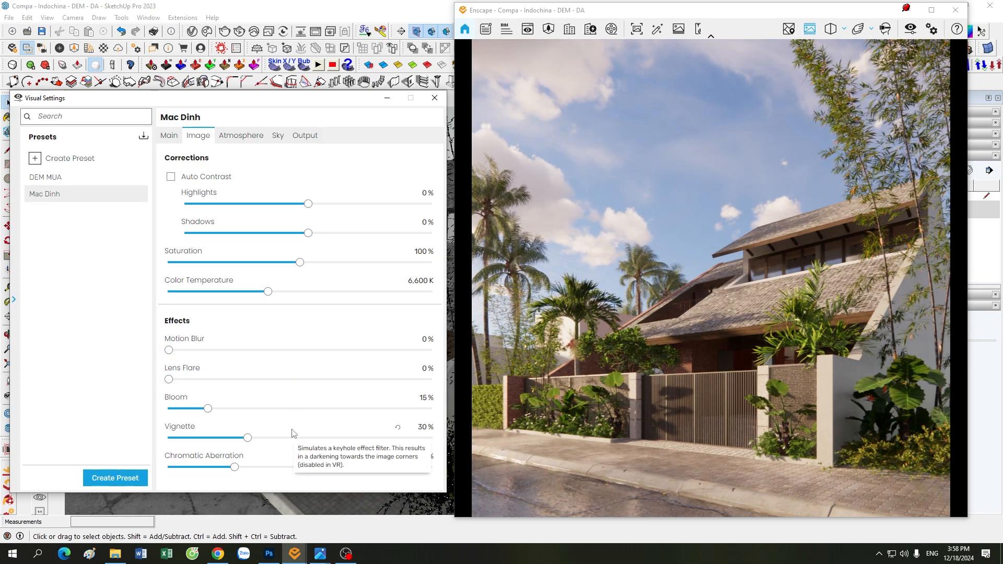
click(422, 397)
text(20)
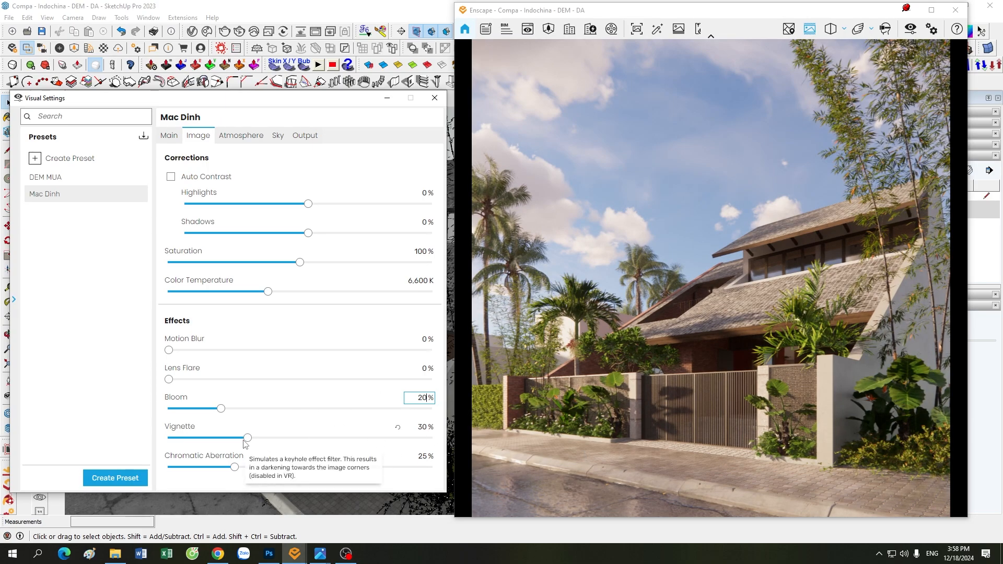
drag(247, 438, 168, 438)
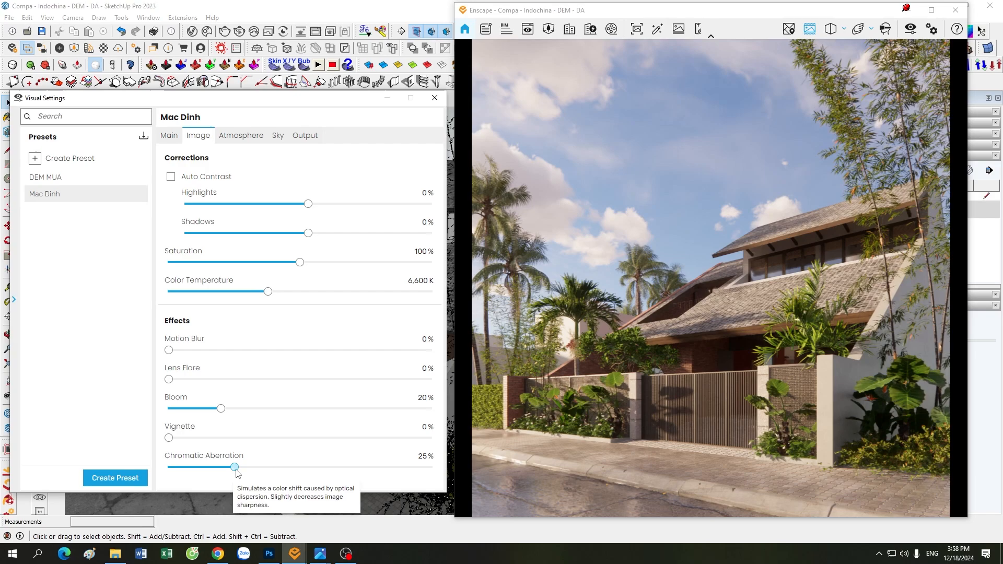
drag(235, 467, 168, 467)
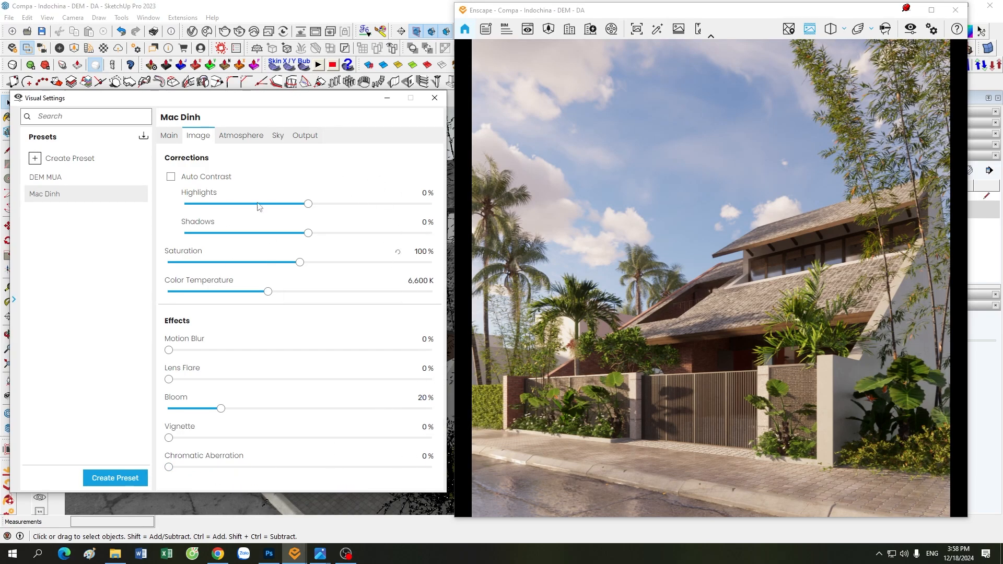
- Set the fog intensity, wind intensity and night sky brightness to 0 %
click(232, 139)
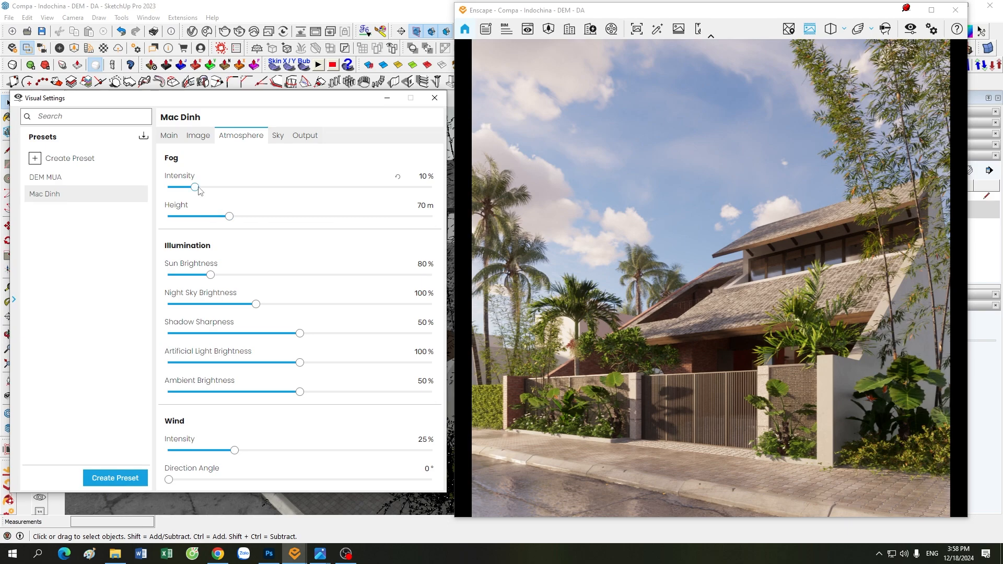
drag(195, 187, 166, 188)
drag(234, 450, 169, 450)
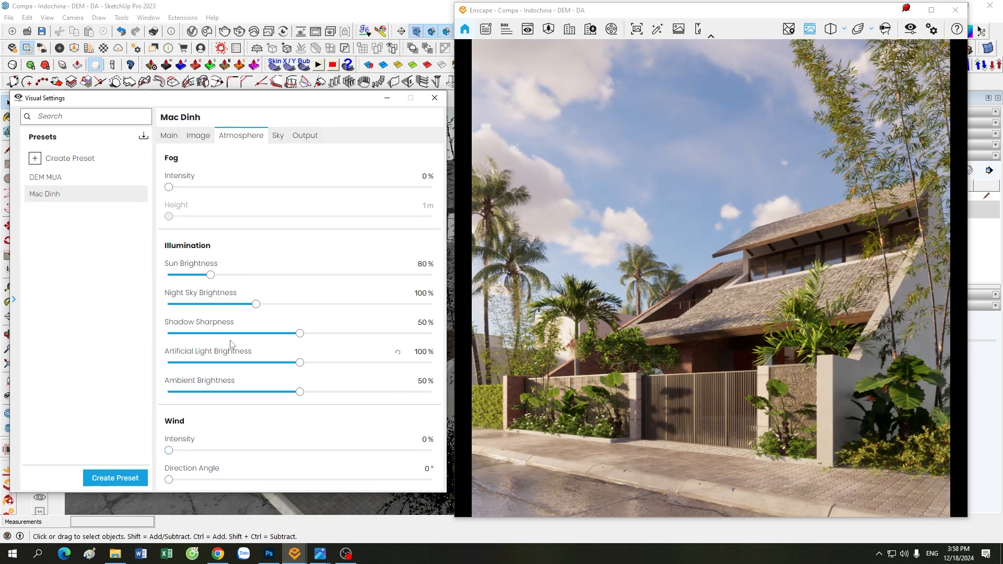
drag(255, 306, 78, 316)
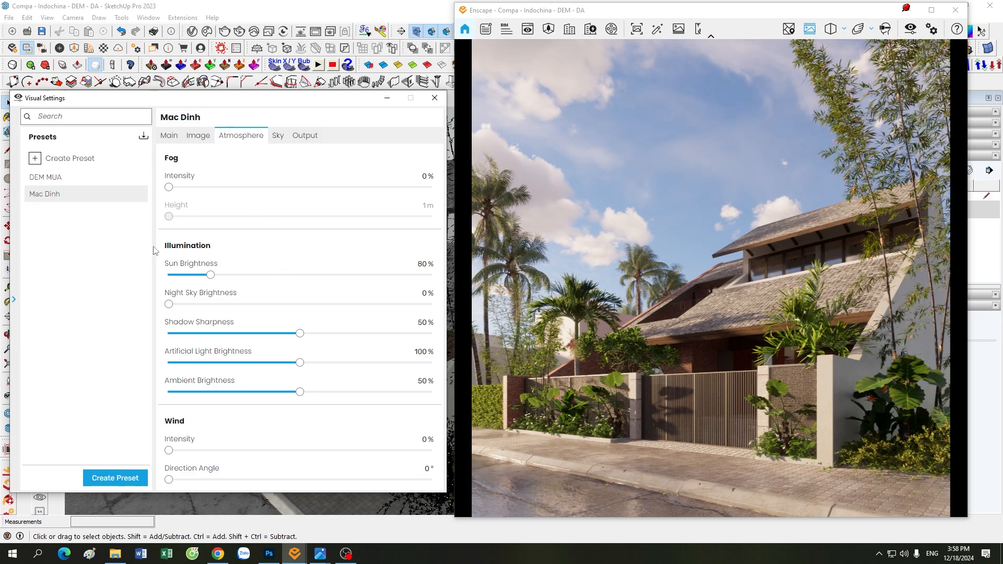
- Use the skybox file Dem mua.hdr as the horizon source, with its brightest point as the sun direction and 0° rotation
click(277, 136)
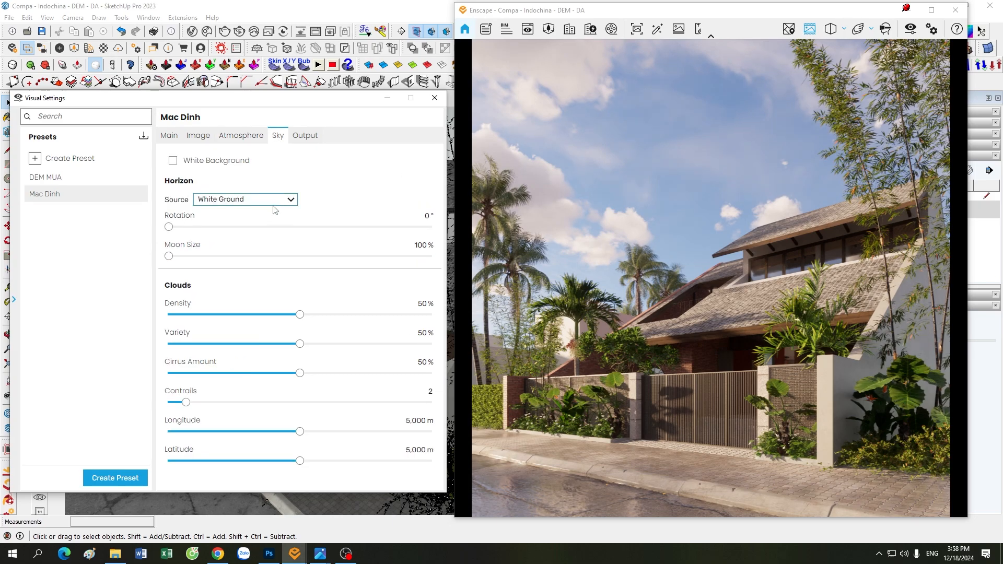
click(247, 199)
click(242, 228)
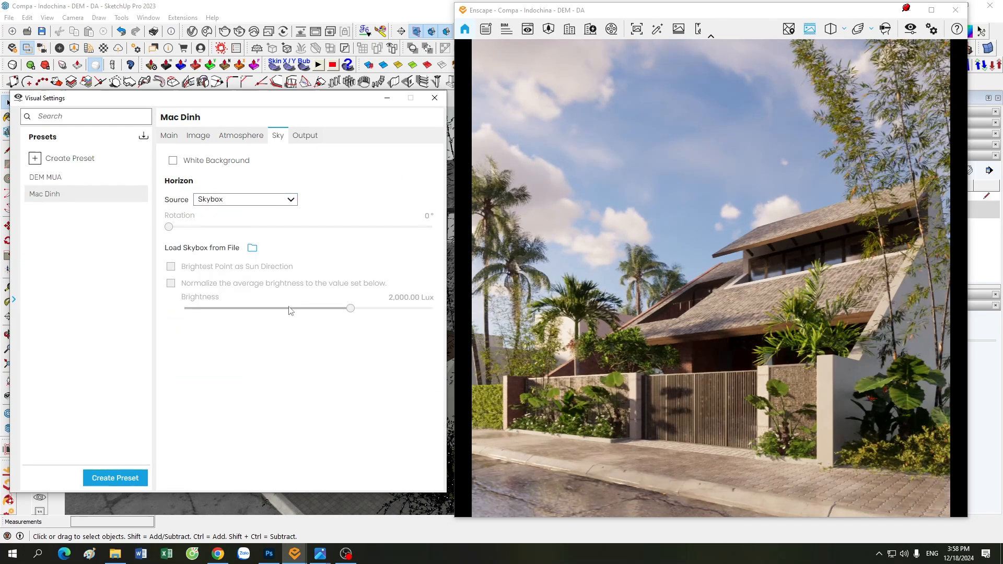
click(251, 249)
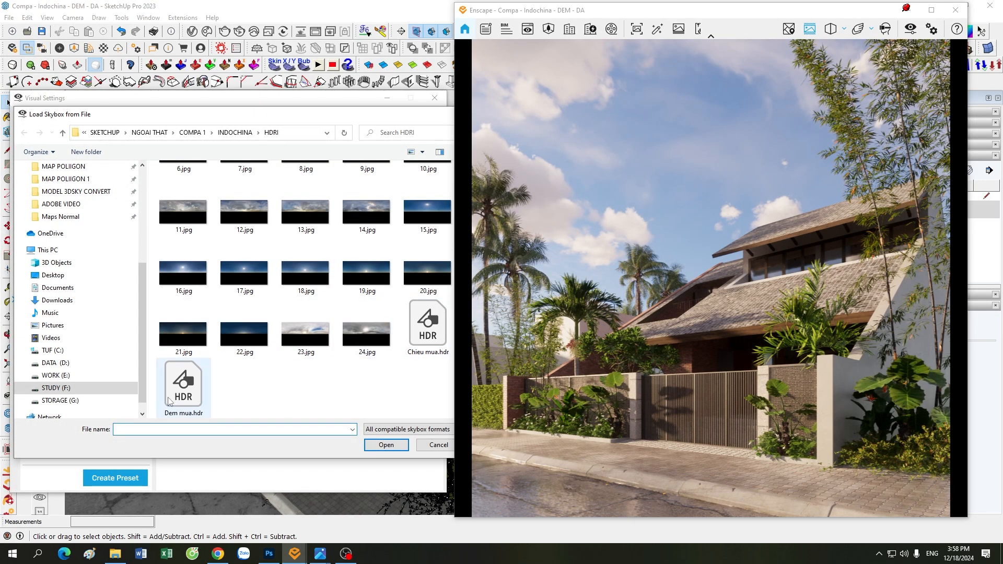
double_click(188, 398)
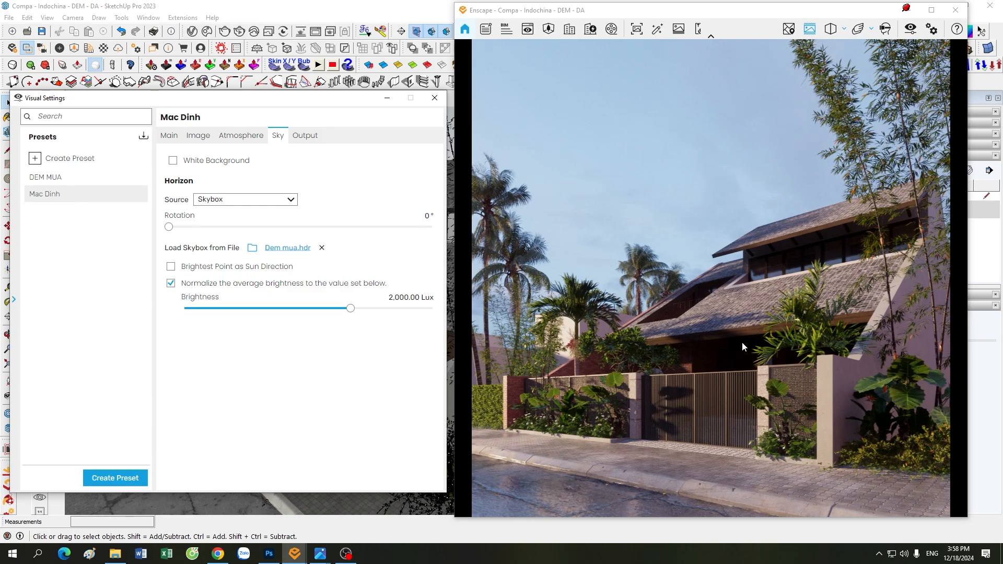
click(234, 268)
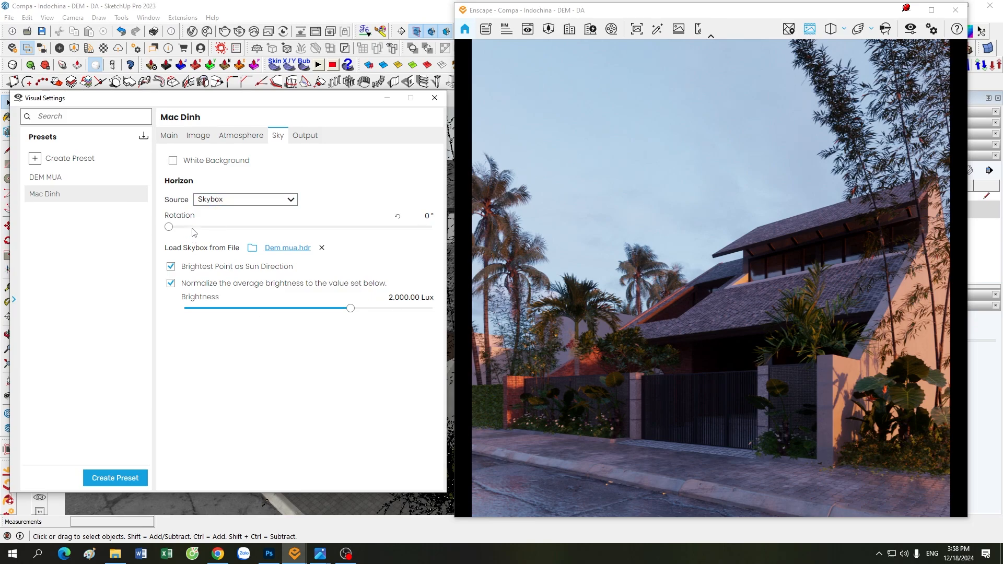
drag(170, 230, 138, 225)
- Set the sun brightness to 0 % and keep the skybox rotation at 0°
click(238, 137)
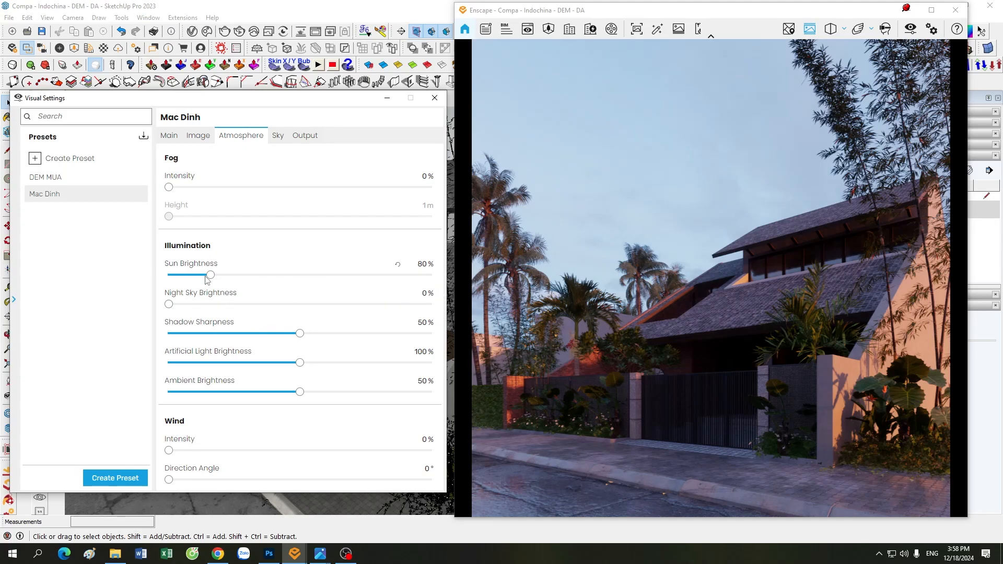
drag(207, 277, 168, 277)
click(278, 136)
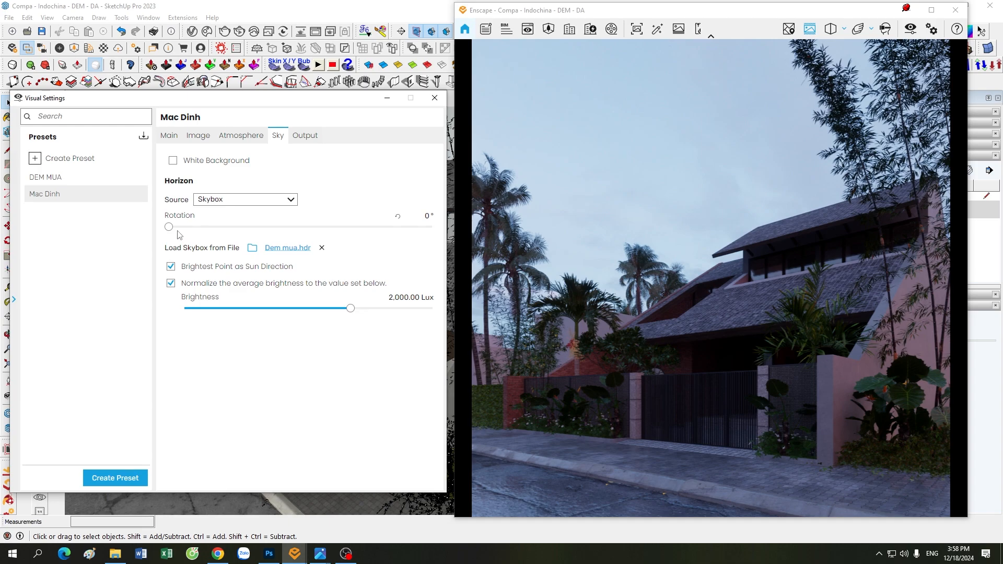
mouse_move(169, 228)
mouse_down()
mouse_move(273, 228)
mouse_move(168, 227)
mouse_up()
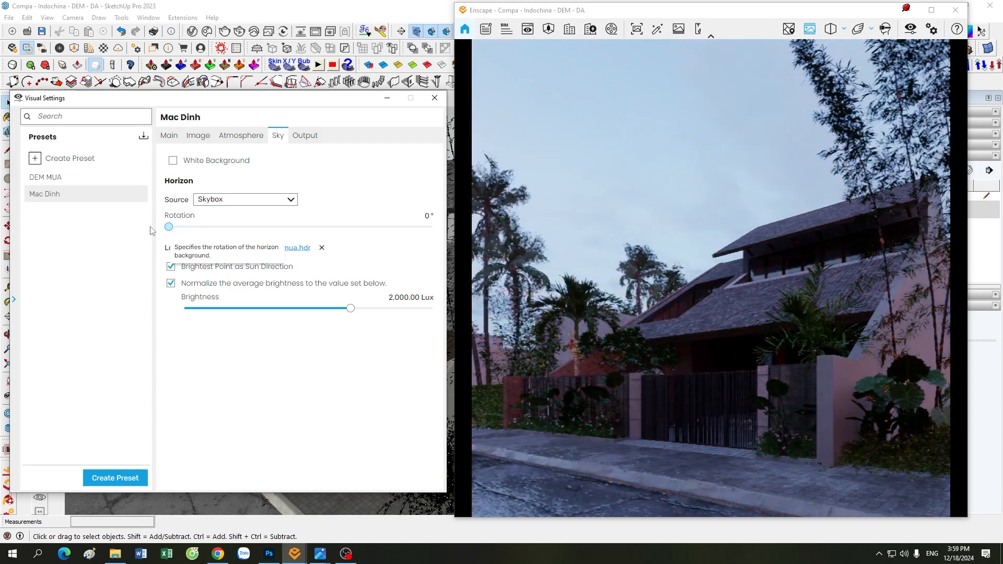
- Turn off the camera's auto exposure and review the preset's sky and atmosphere settings
click(169, 135)
click(202, 269)
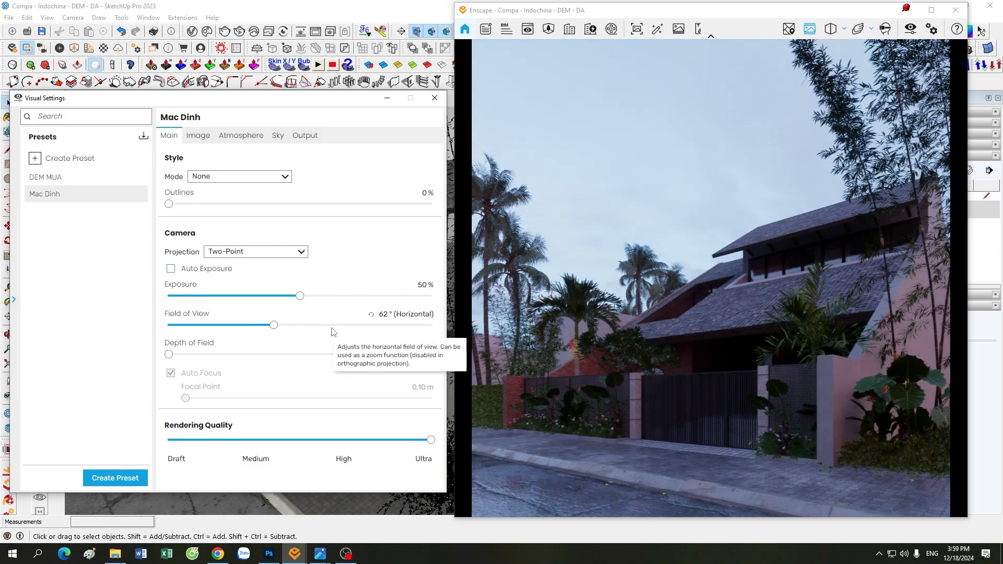
click(285, 136)
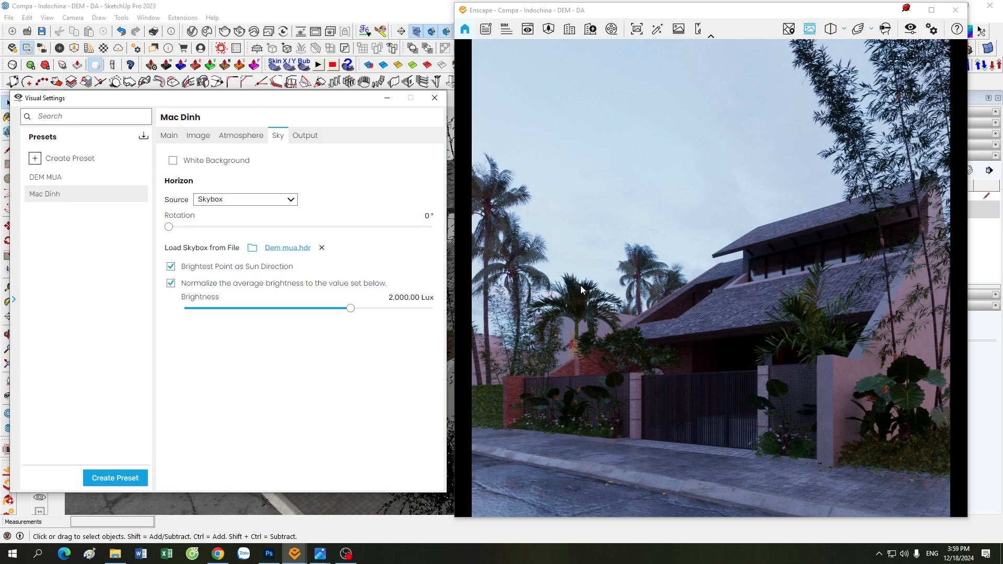
click(241, 136)
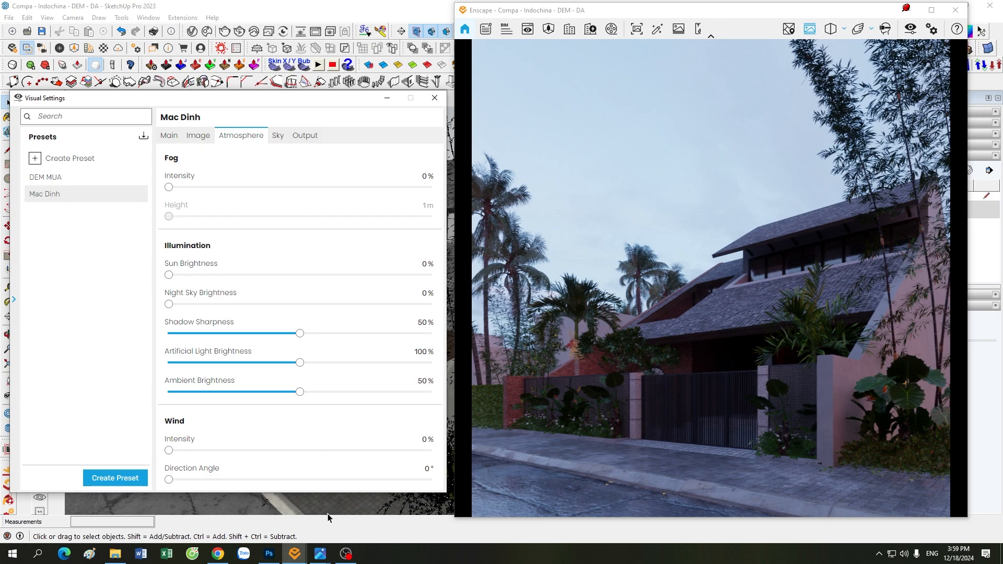
- Bring up the HDRI sky reference image 45.png beside the render view for comparison
mouse_move(320, 554)
click(269, 494)
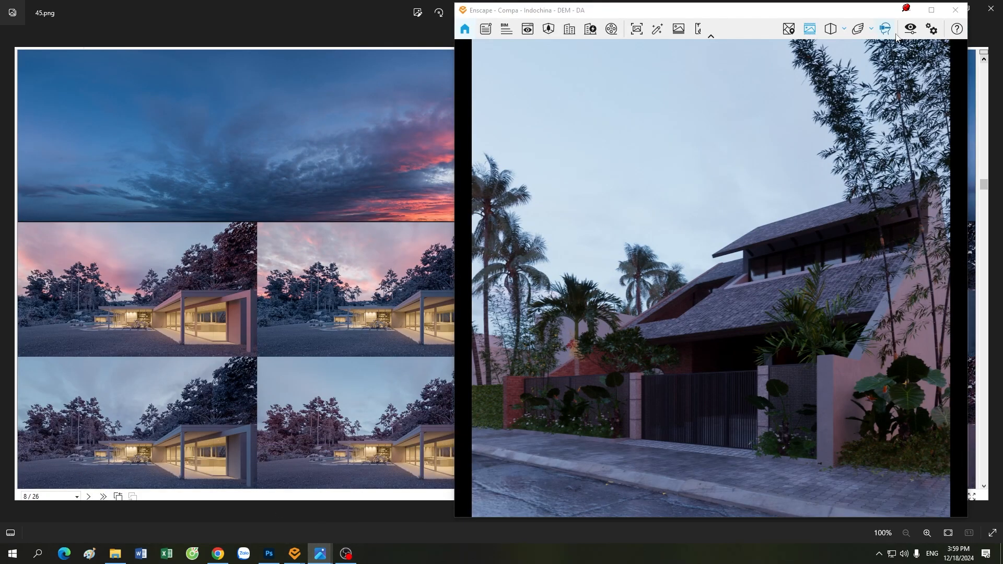
- Examine the sky rotation variants in reference image 45.png, and return to the Mac Dinh preset's sky settings in Enscape
click(356, 398)
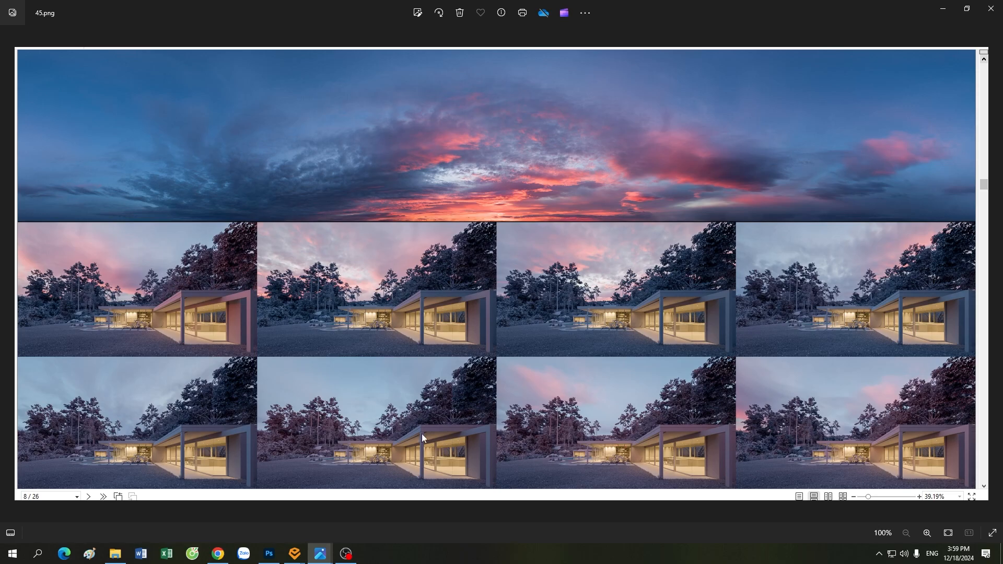
click(297, 554)
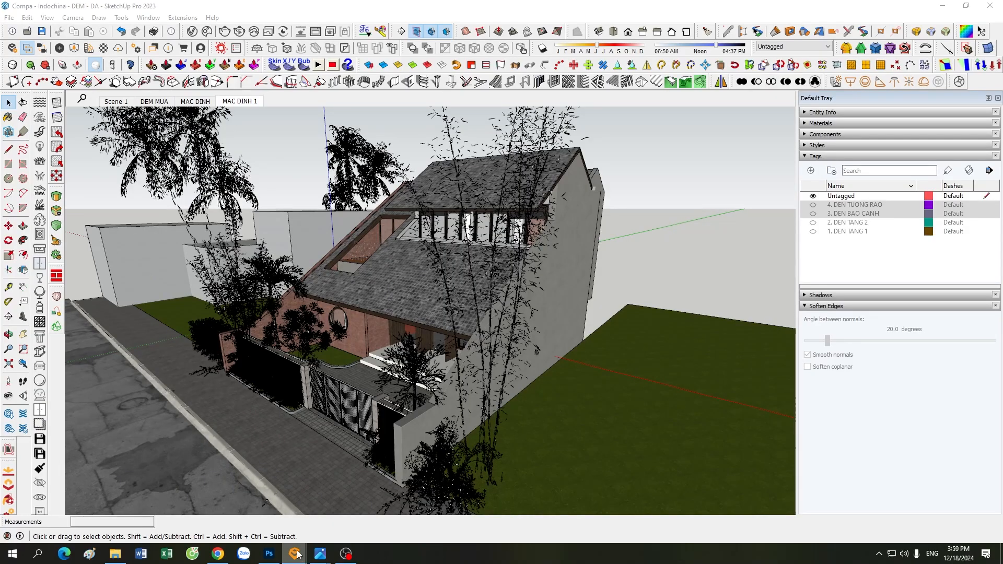
mouse_move(296, 553)
click(240, 508)
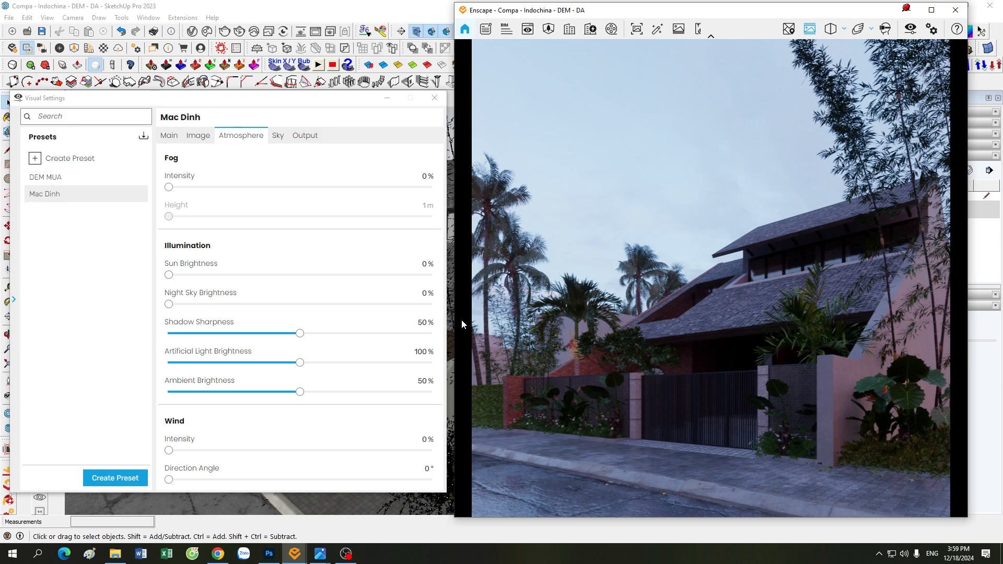
click(280, 138)
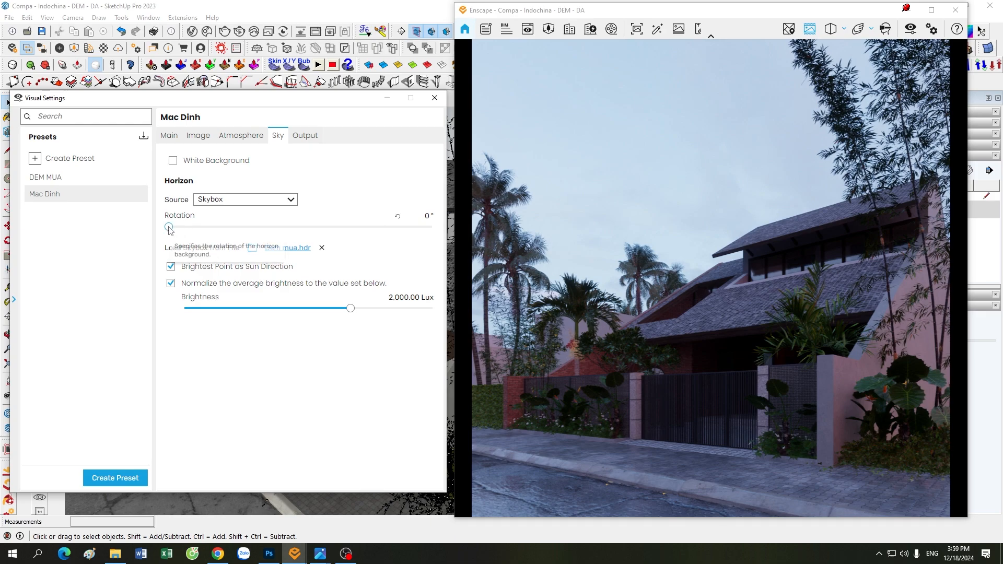
- Rotate the skybox through to 360° and bring it back to 214° to show the pink sunset clouds behind the house
drag(169, 228, 432, 228)
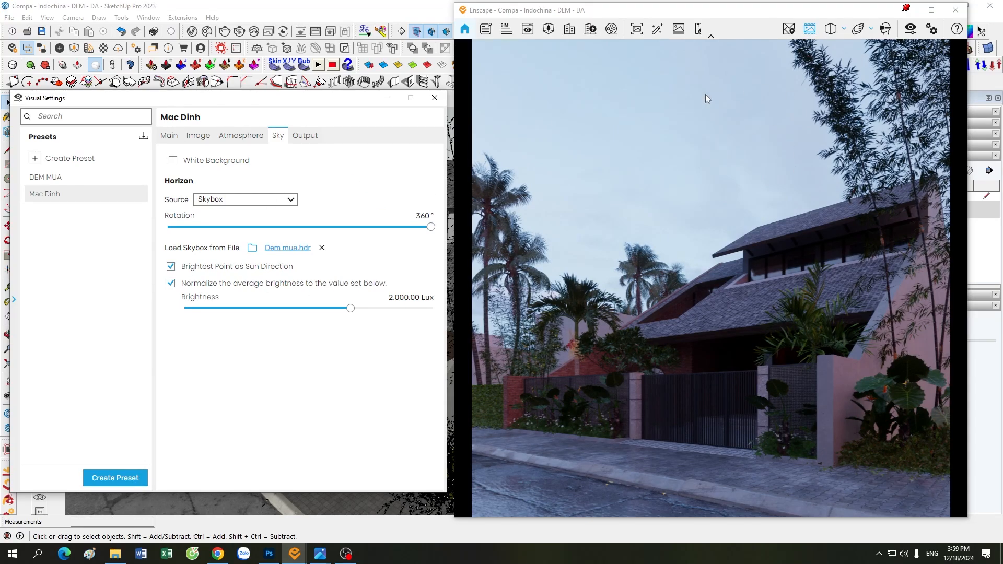
drag(430, 230, 351, 235)
mouse_move(324, 234)
mouse_down()
mouse_move(292, 235)
mouse_move(324, 231)
mouse_up()
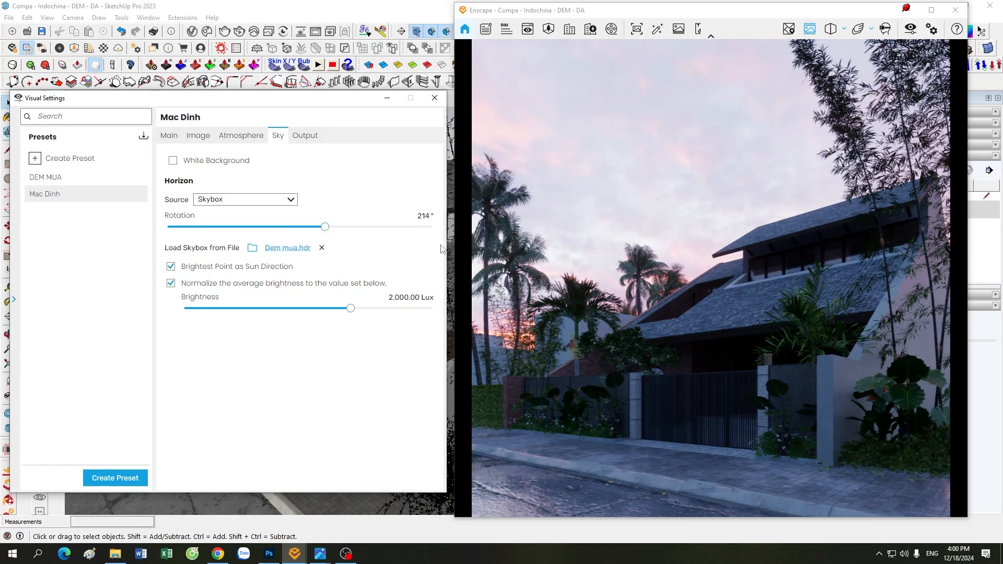
- Fine-tune the skybox rotation in single-degree increments to 217°
click(418, 218)
scroll(420, 218, up, 5)
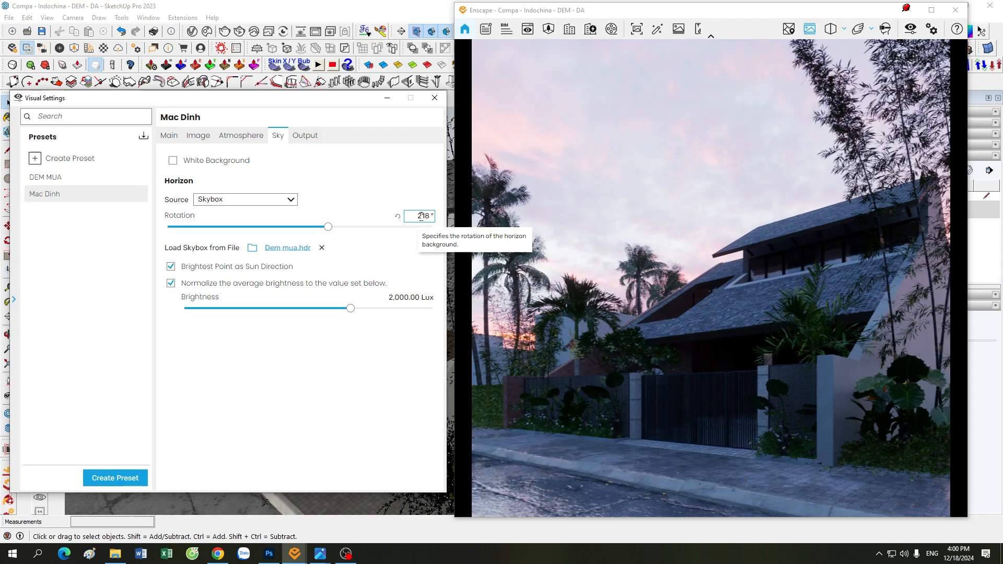
scroll(422, 217, down, 2)
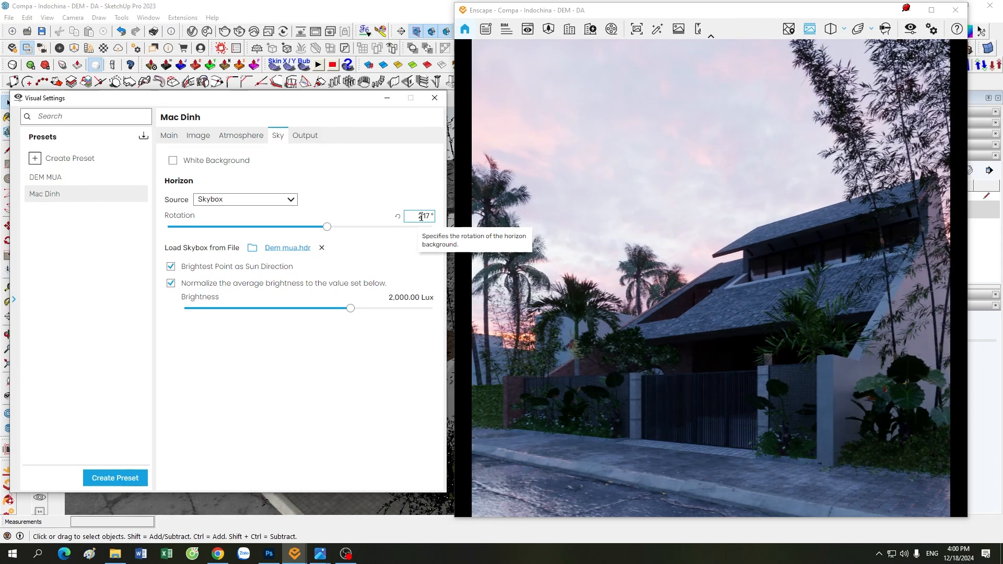
key(Up)
key(Up)
key(Up)
key(Up)
key(Up)
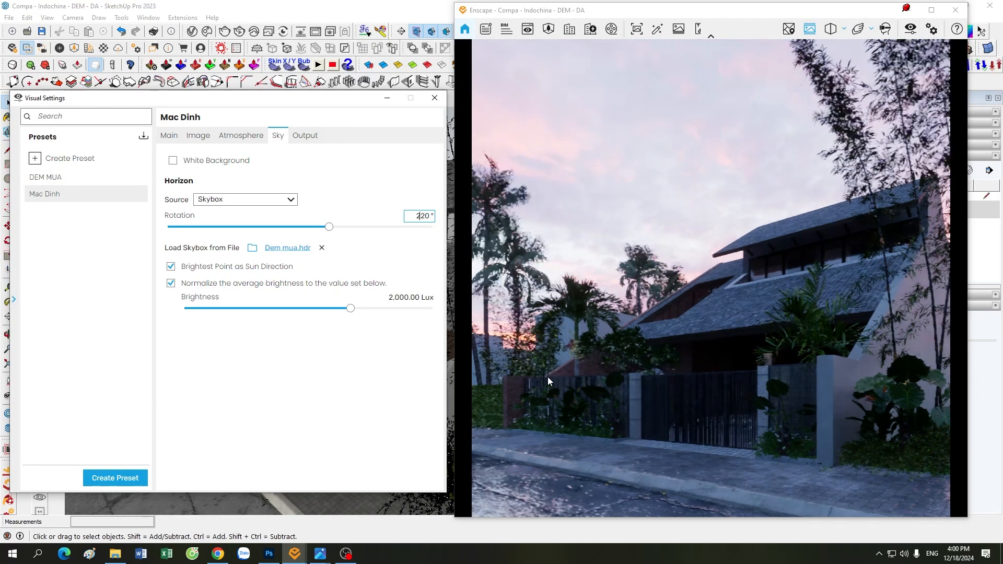
key(Down)
key(Down)
key(Down)
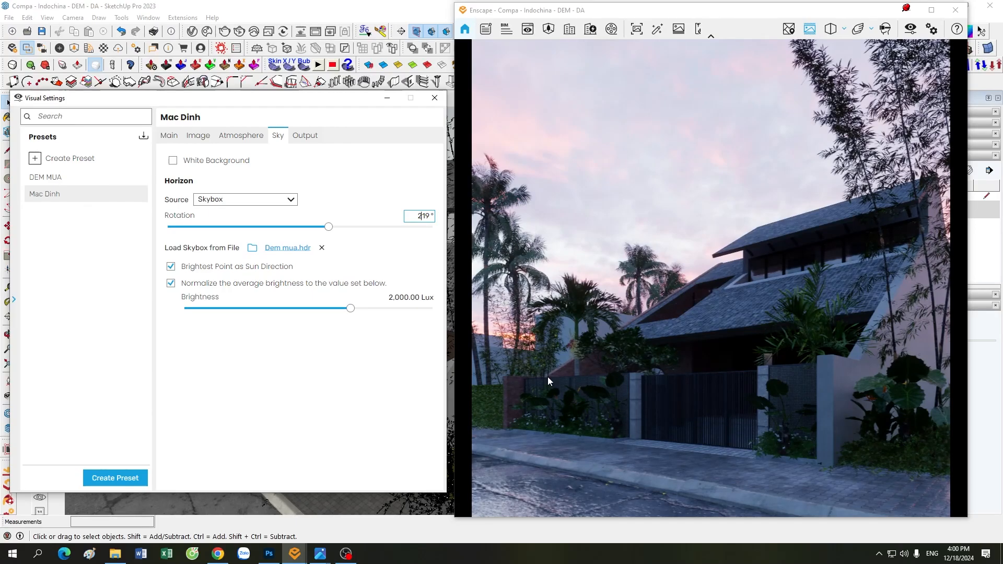
key(Down)
key(Down)
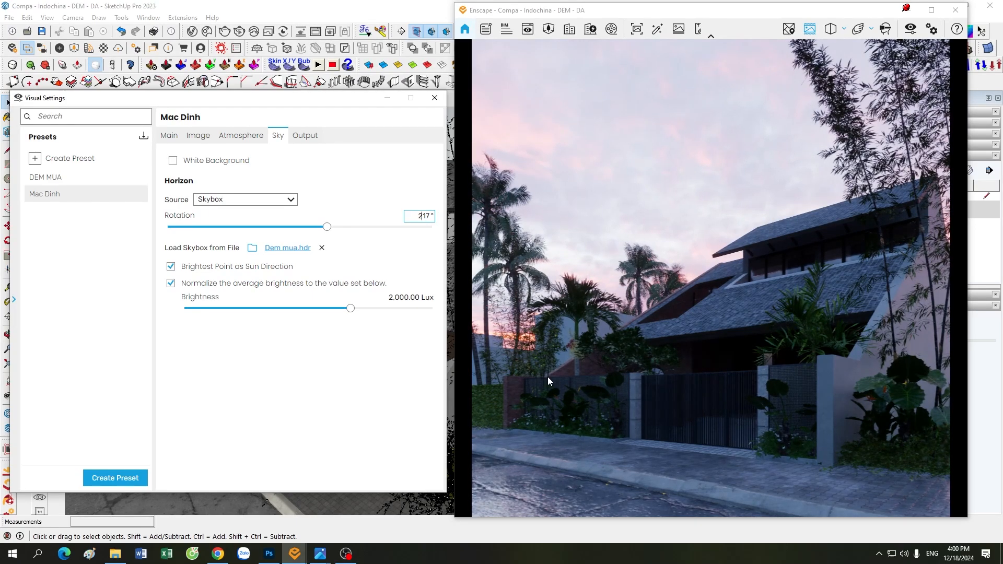
- Try skybox rotations of 200°, 192° and 222°, and return the rotation to 217°
drag(328, 230, 316, 230)
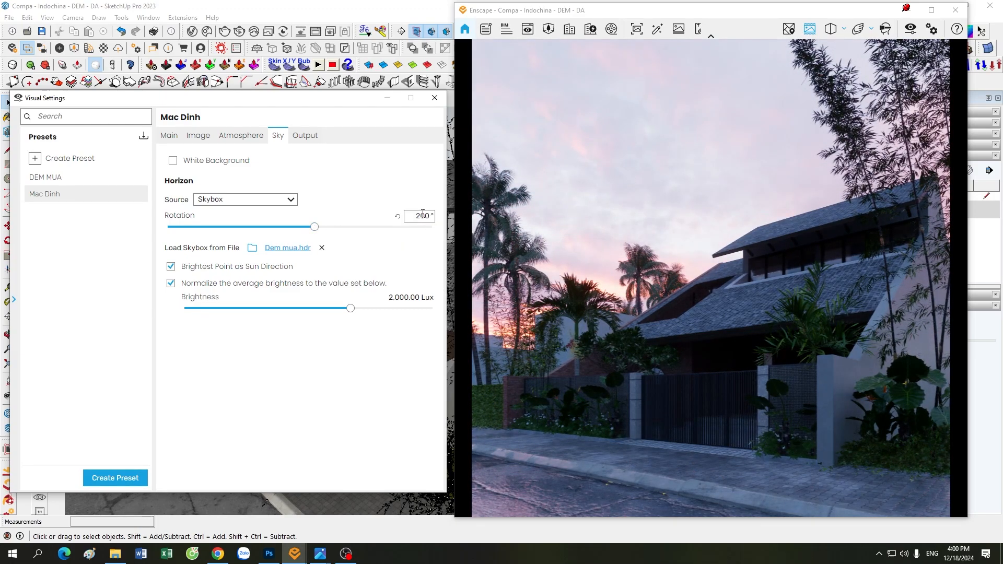
scroll(423, 215, down, 8)
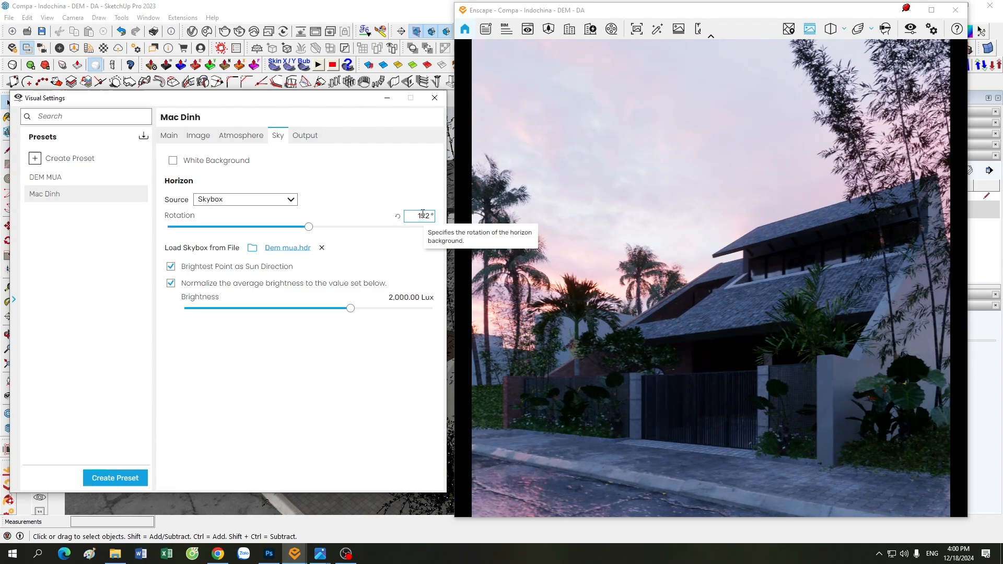
scroll(423, 214, up, 20)
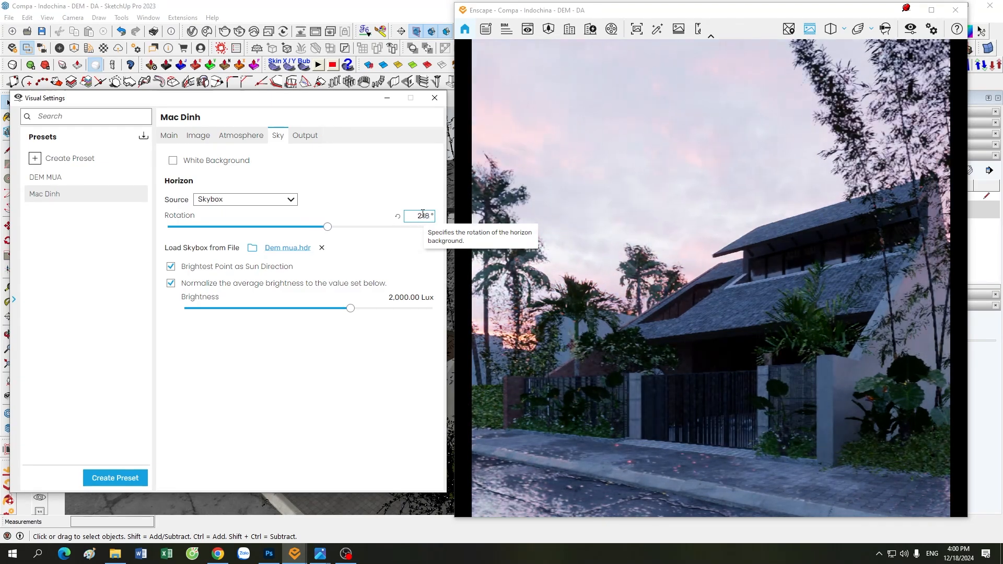
scroll(422, 214, up, 4)
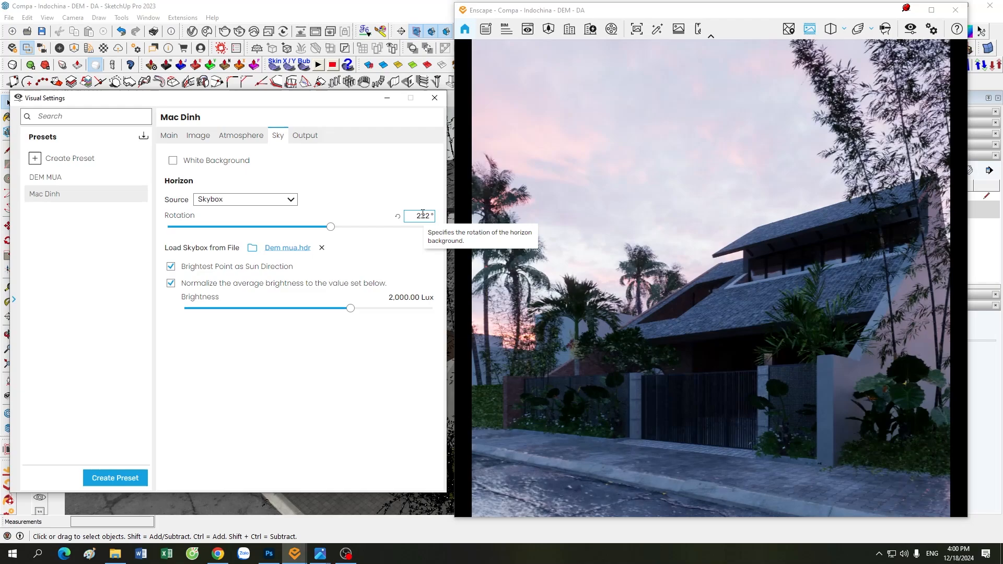
scroll(423, 215, down, 5)
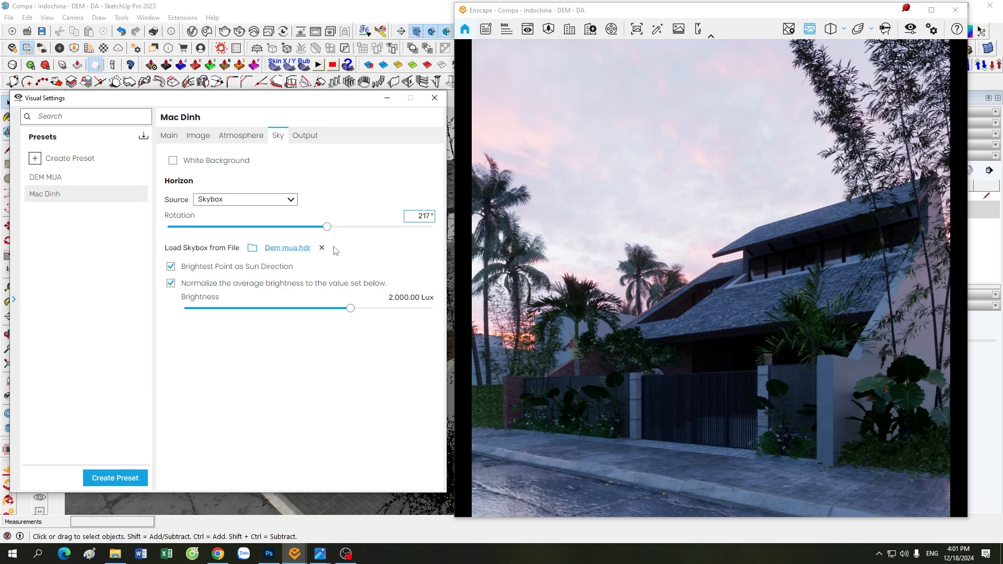
click(337, 427)
- Check the preset's atmosphere settings and lower the skybox's normalized average brightness to 1,000 Lux
click(241, 135)
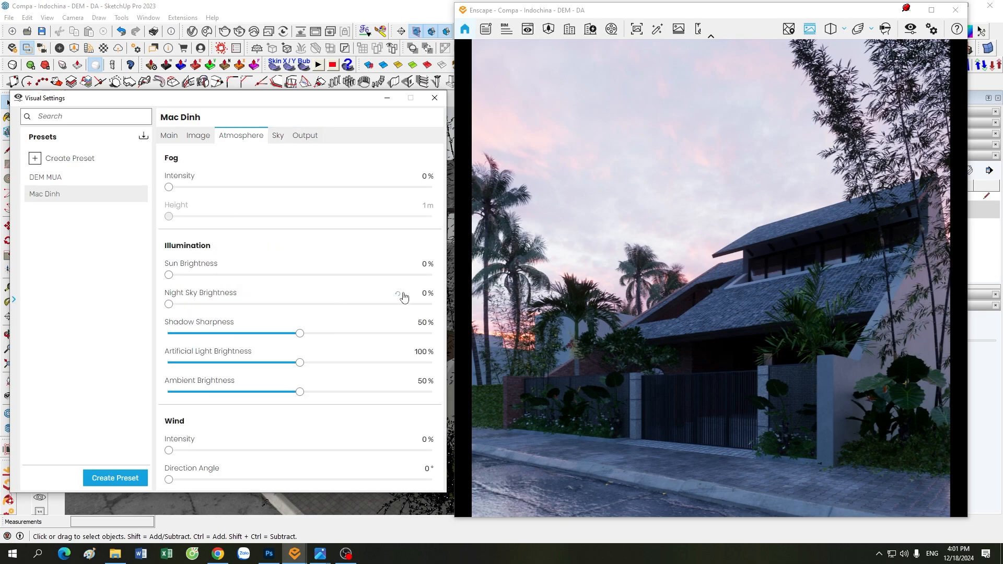
click(170, 135)
click(278, 135)
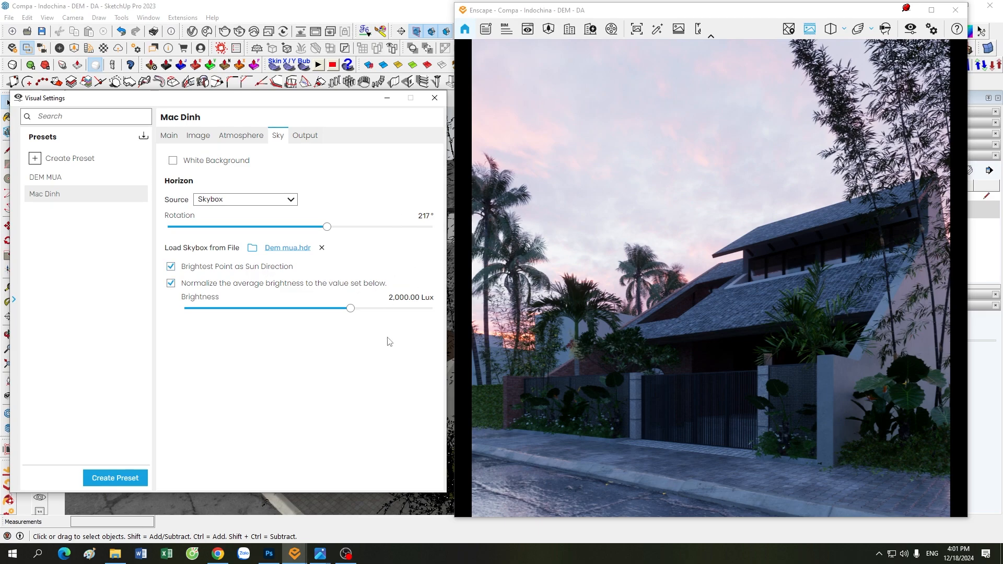
drag(350, 312, 341, 314)
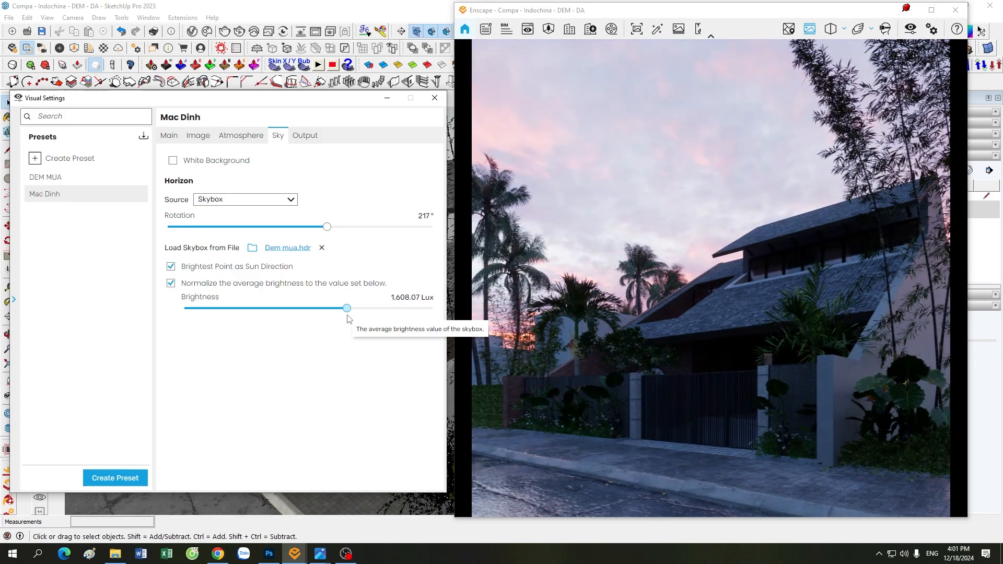
drag(342, 314, 344, 315)
drag(409, 304, 406, 303)
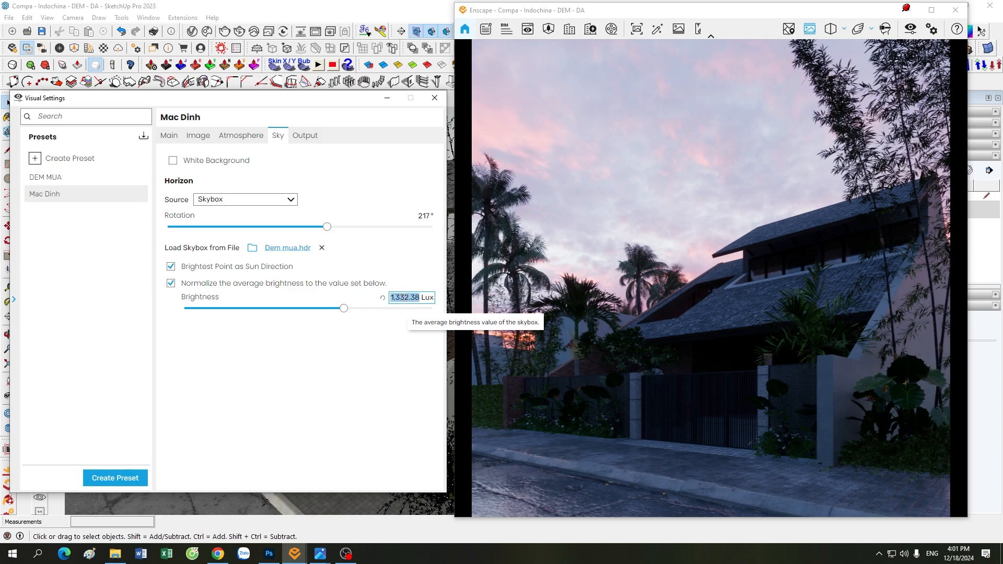
text(1000)
key(Return)
click(393, 400)
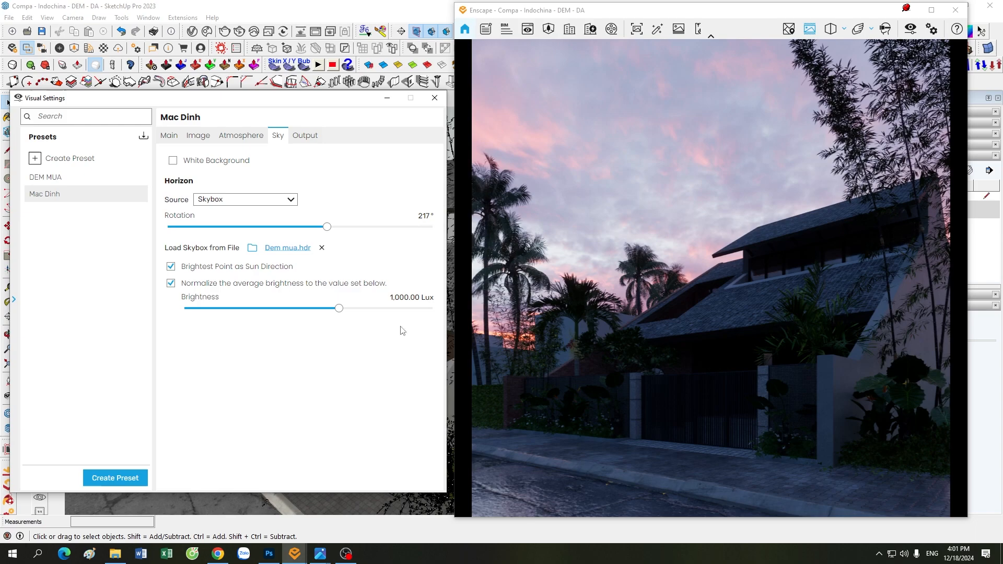
- Compare skybox brightness values between 1,000 and 1,200 Lux, and set the brightness to 1,100 Lux
drag(395, 300, 401, 301)
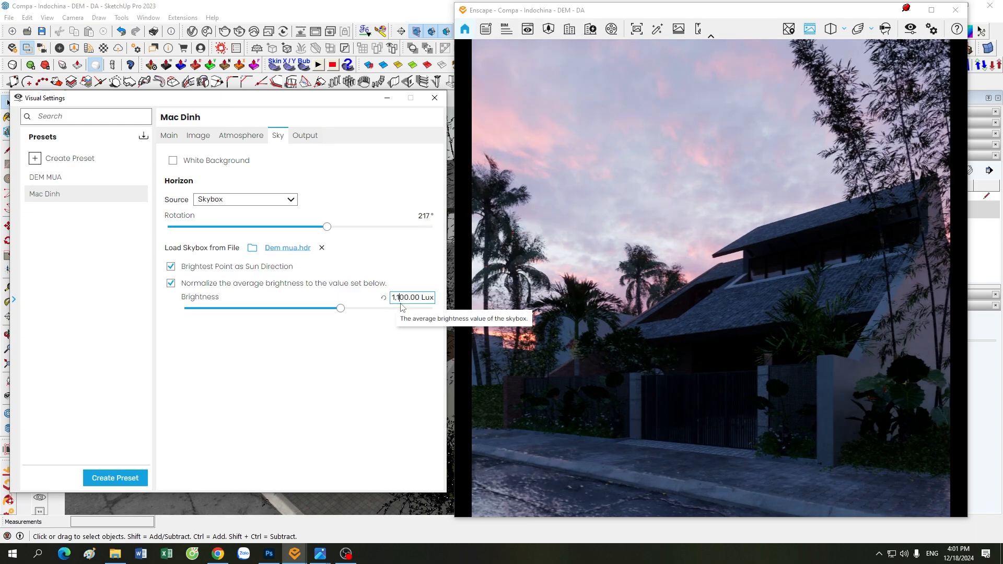
text(1,)
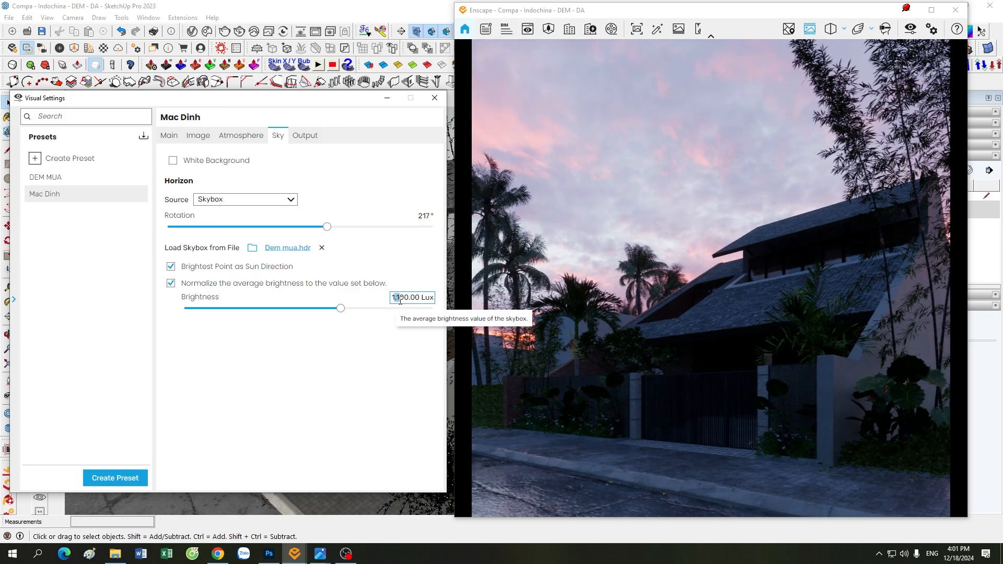
text(2)
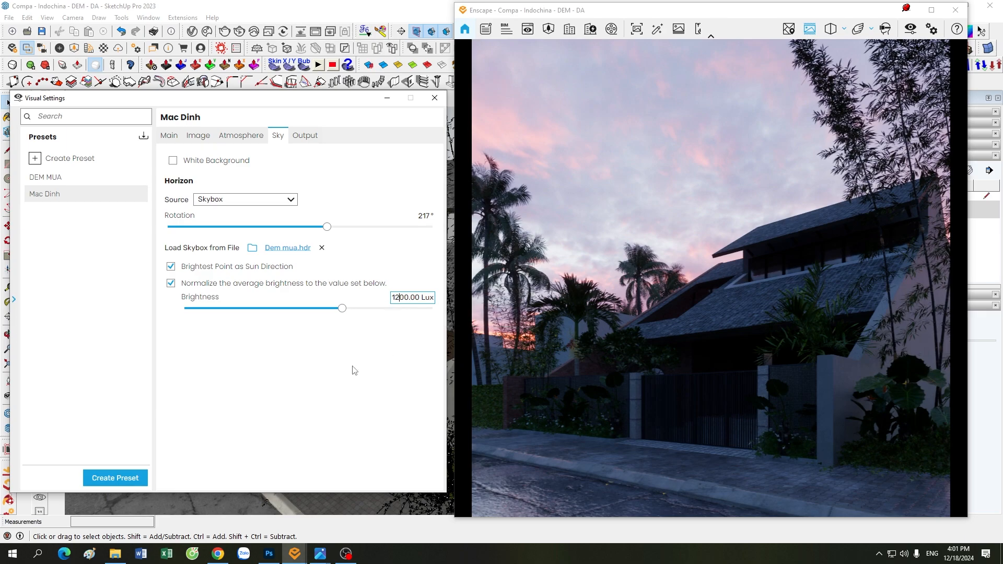
click(354, 370)
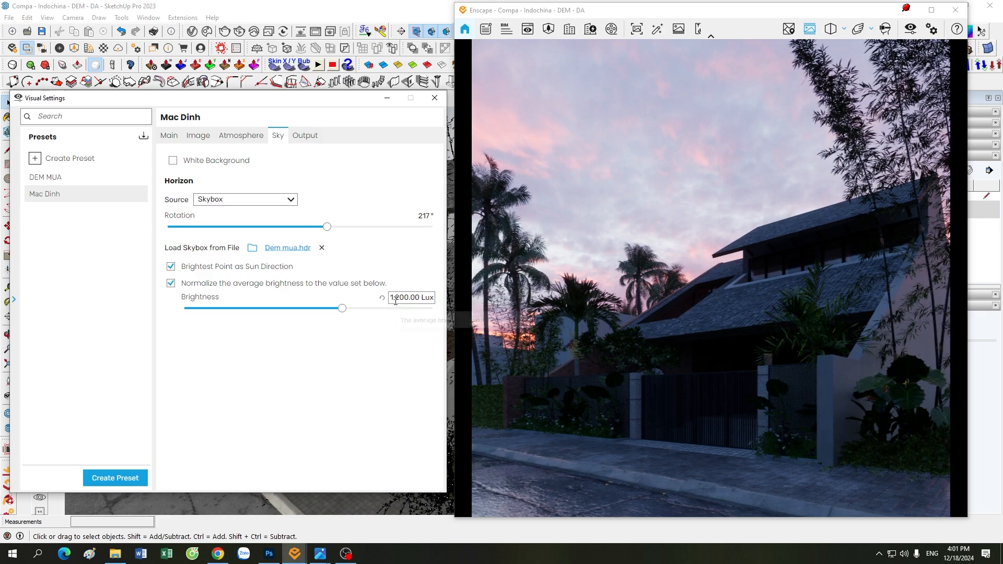
drag(396, 301, 399, 304)
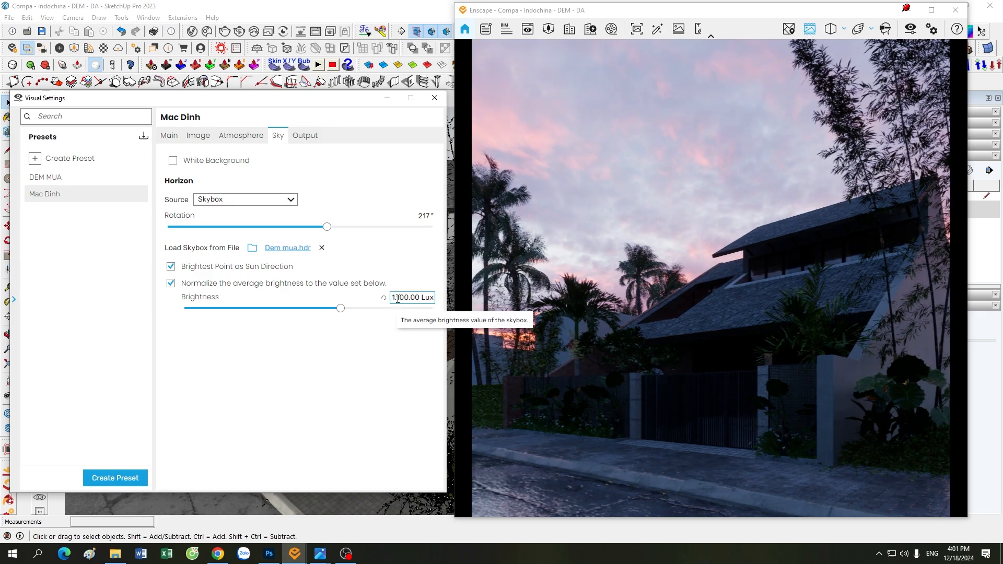
text(0)
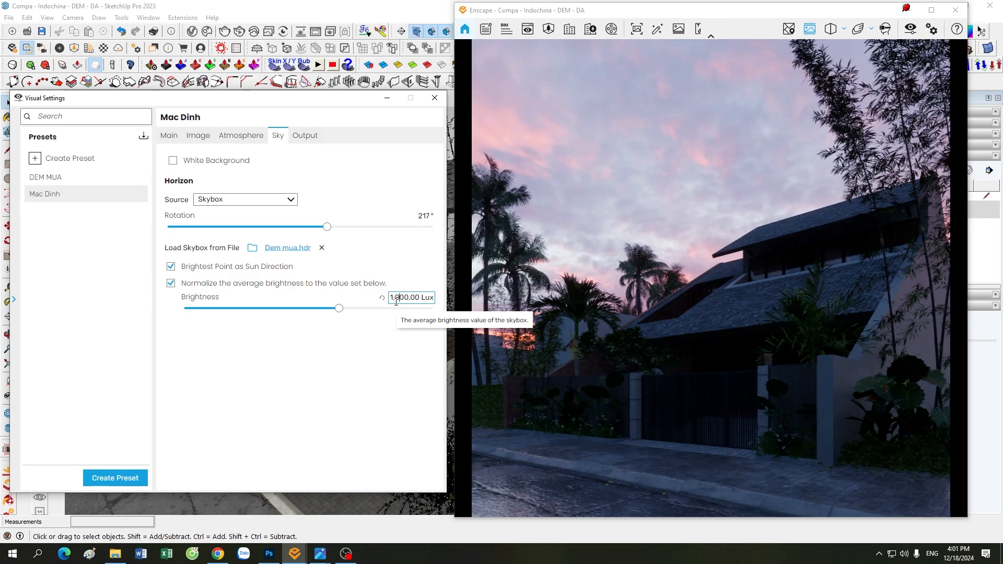
drag(395, 299, 399, 301)
text(1)
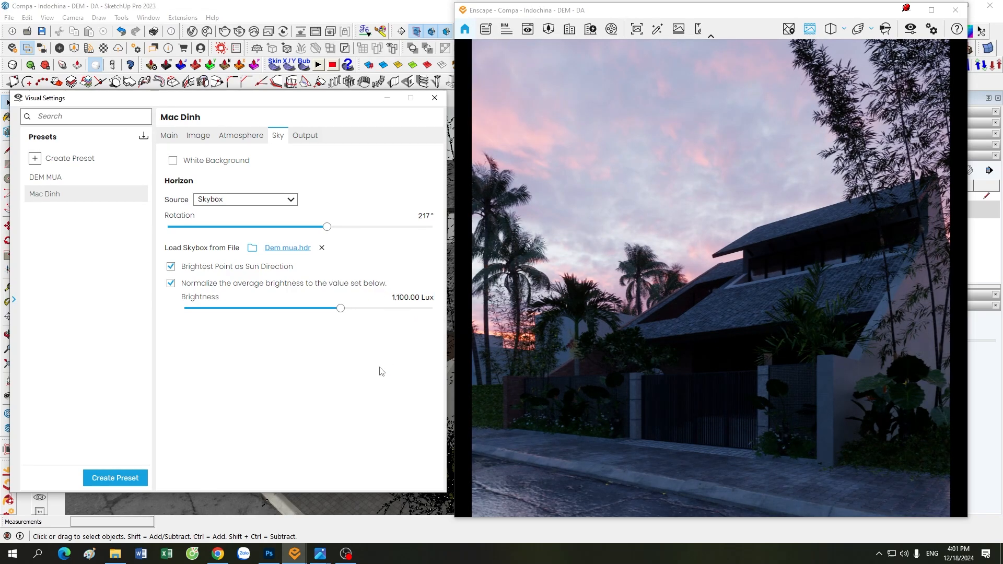
- Review the Mac Dinh preset's atmosphere and image settings, and minimize the Visual Settings window
click(252, 137)
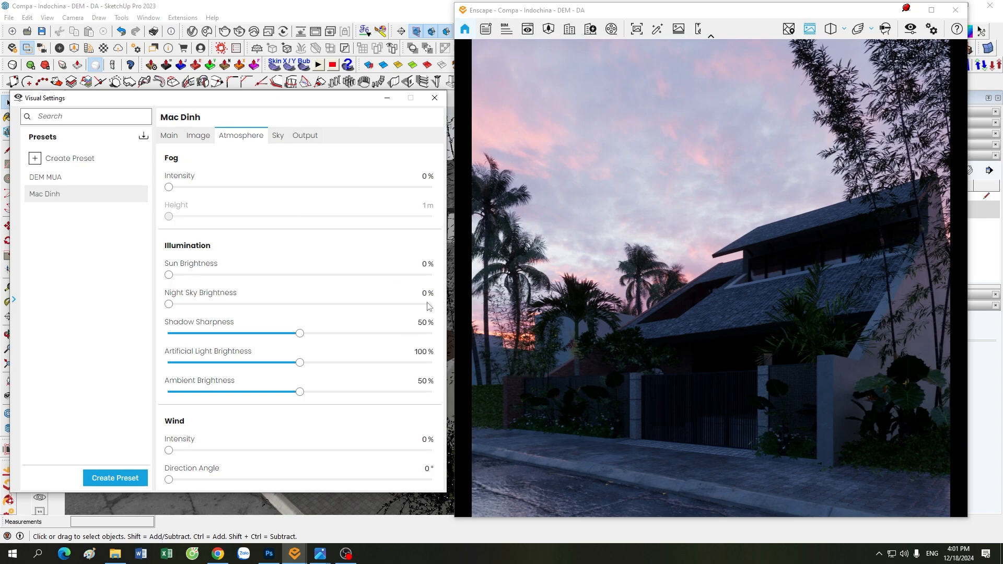
click(194, 137)
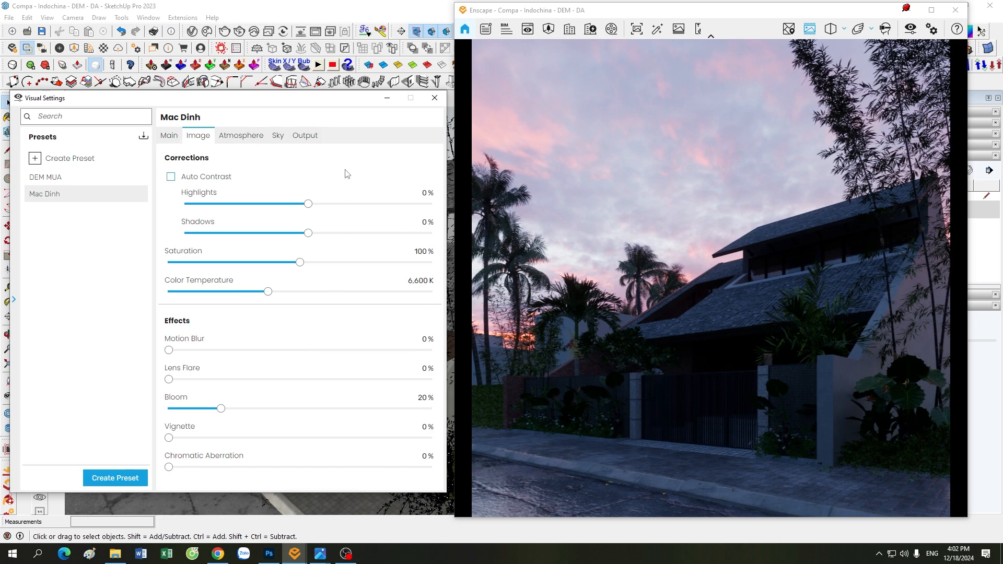
click(387, 98)
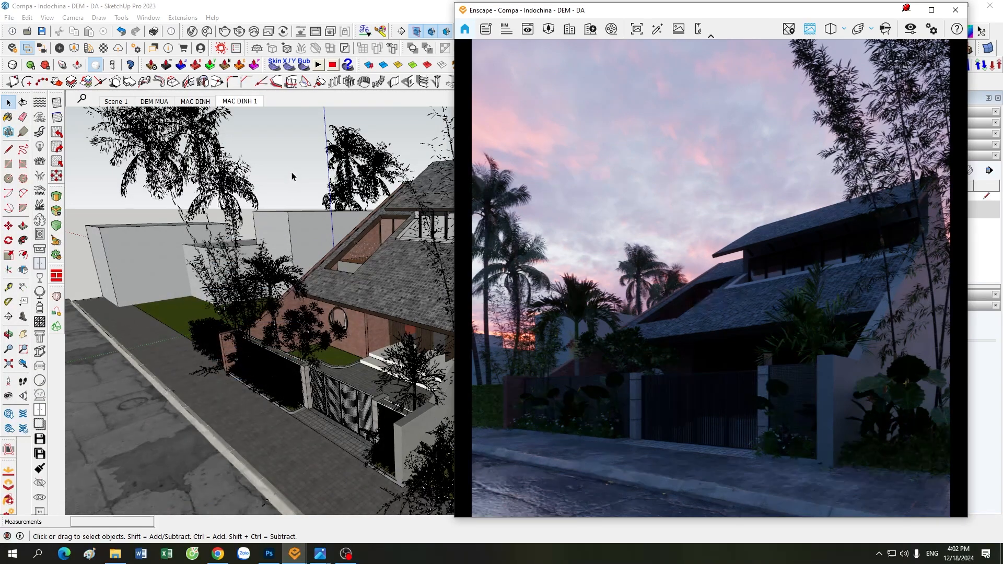
- Turn on the ground-floor lights by showing the 1. DEN TANG 1 tag, and close the Visual Settings window
click(286, 167)
scroll(176, 316, down, 3)
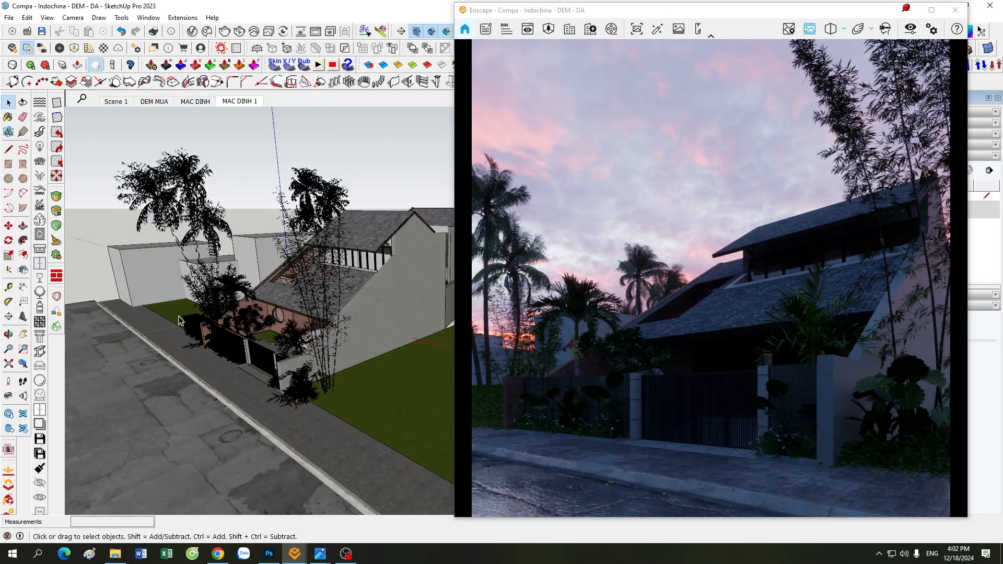
middle_drag(198, 335, 366, 361)
scroll(366, 309, up, 4)
scroll(97, 313, down, 1)
scroll(97, 313, down, 1)
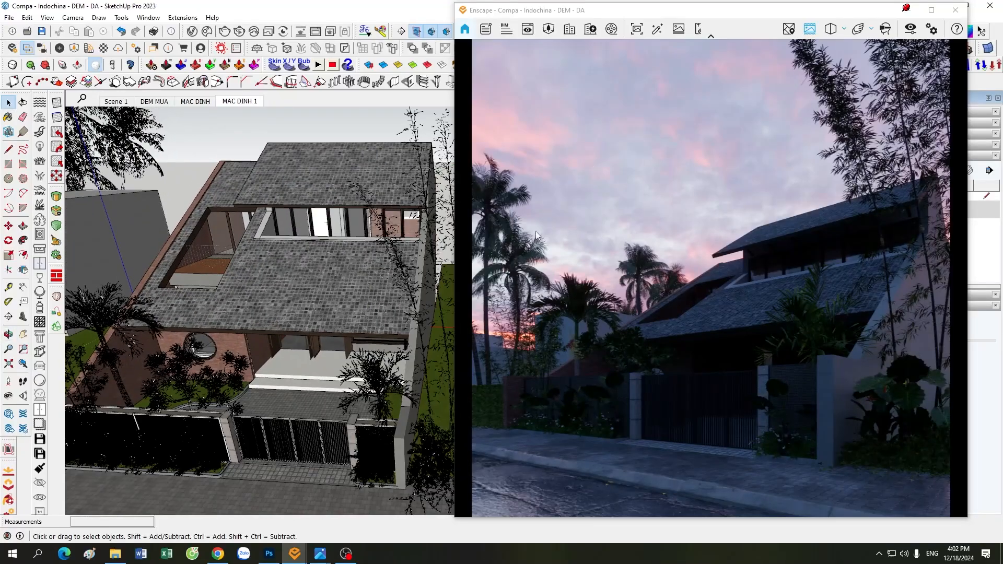
mouse_move(264, 361)
middle_down()
mouse_move(284, 300)
mouse_move(302, 338)
middle_up()
scroll(284, 300, up, 2)
scroll(301, 331, up, 1)
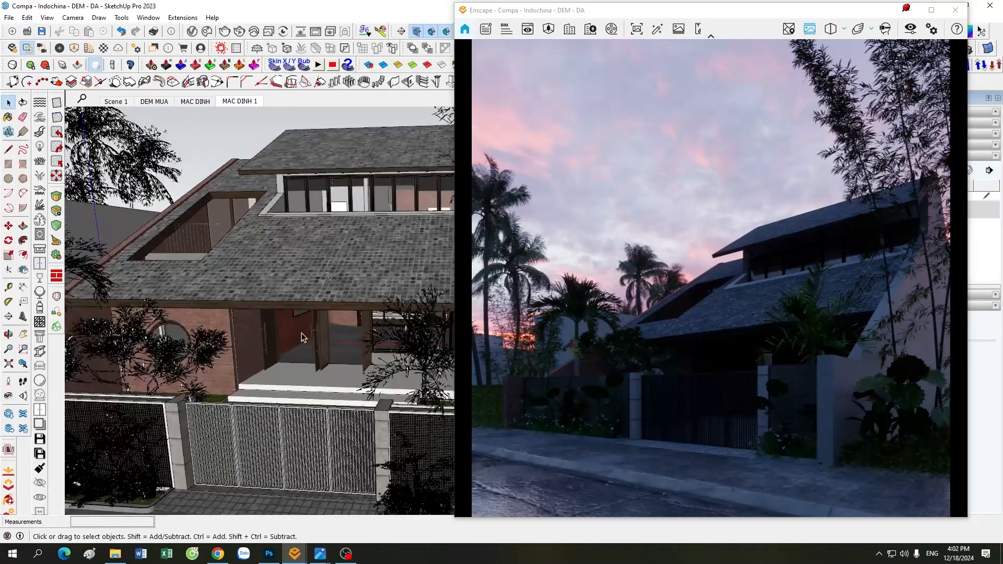
click(908, 10)
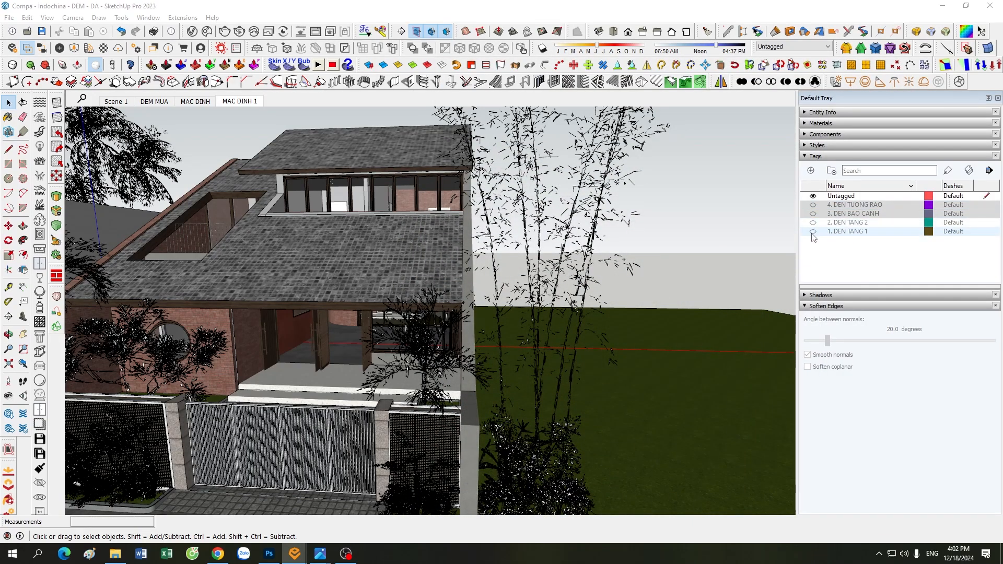
click(813, 231)
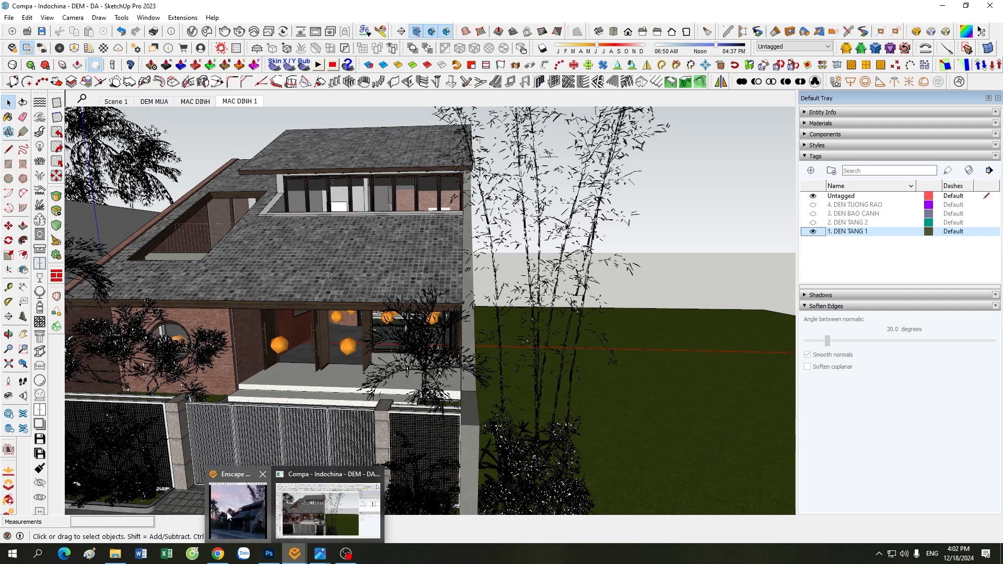
click(324, 507)
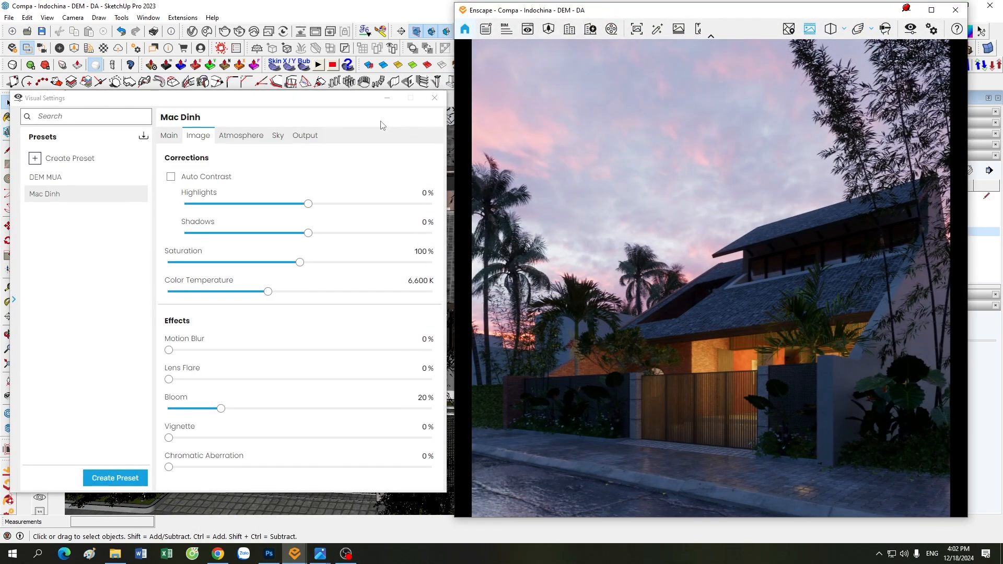
click(434, 97)
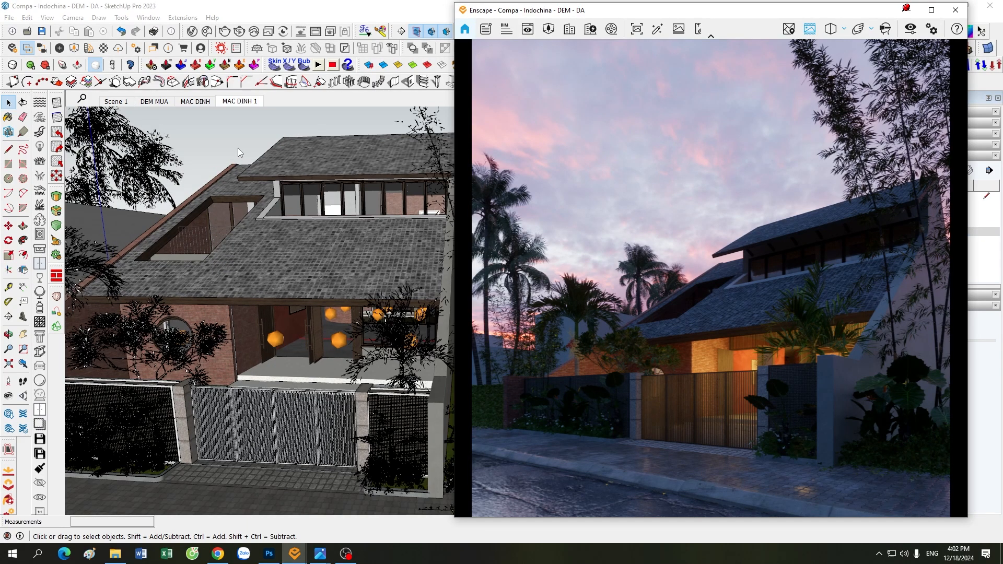
- Examine the sphere light behind the round window in the front brick wall of the model
middle_drag(225, 267, 219, 318)
scroll(152, 380, up, 3)
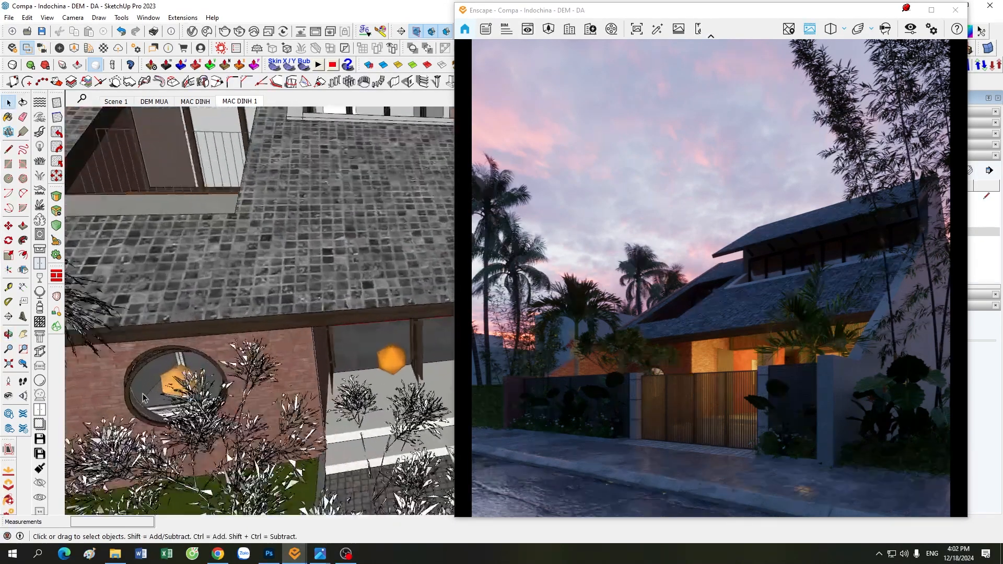
middle_drag(154, 456, 185, 355)
scroll(185, 354, up, 2)
scroll(168, 366, down, 3)
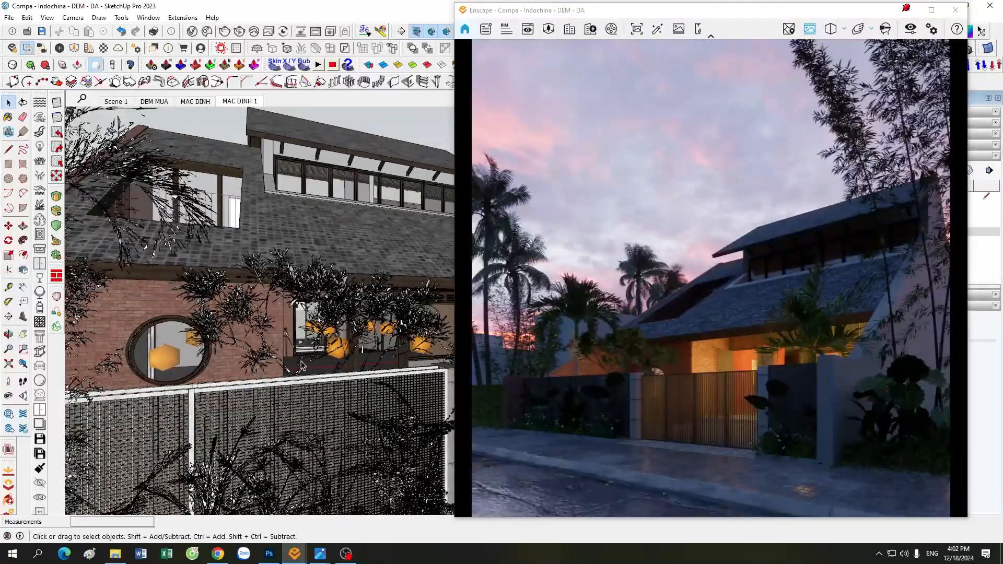
- Examine the placement of the sphere lights along the ground-floor entrance and inside the front rooms
middle_drag(301, 364, 220, 358)
scroll(219, 358, down, 2)
scroll(371, 329, up, 2)
mouse_move(371, 330)
middle_down()
mouse_move(235, 345)
mouse_move(214, 315)
middle_up()
scroll(214, 314, down, 2)
middle_drag(264, 390, 276, 395)
scroll(375, 318, up, 2)
scroll(208, 351, up, 2)
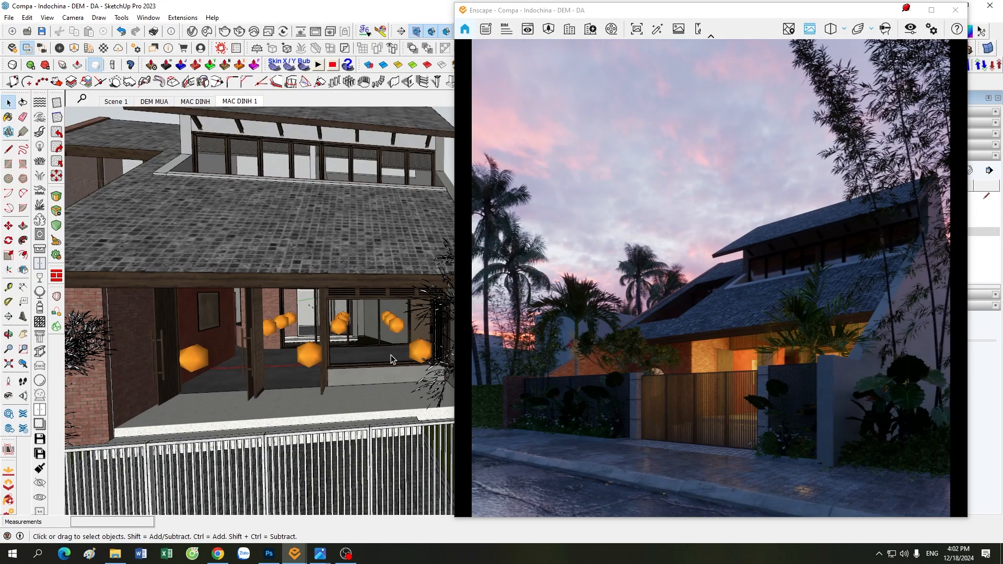
scroll(359, 358, down, 1)
middle_drag(359, 359, 311, 411)
scroll(209, 402, up, 2)
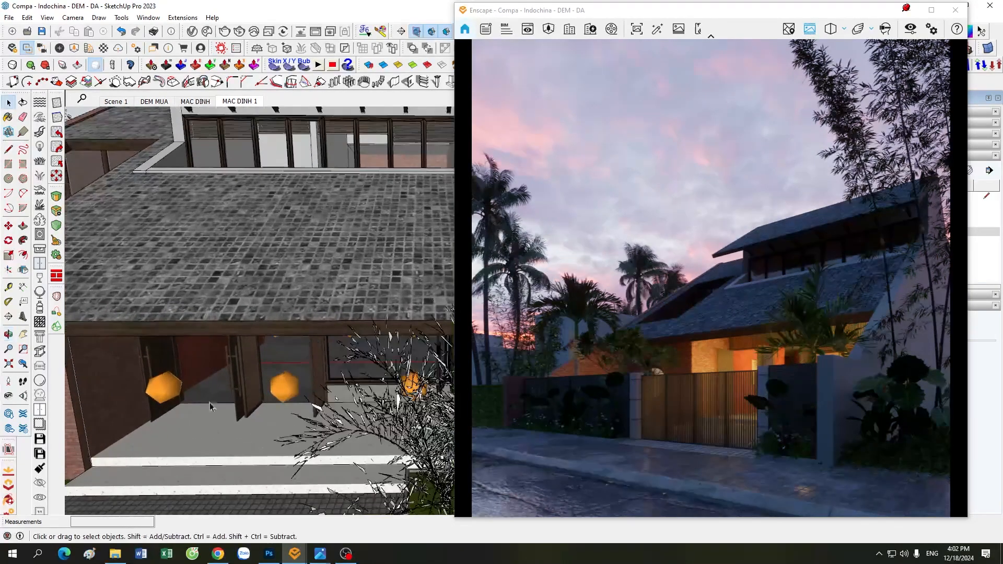
scroll(192, 374, down, 2)
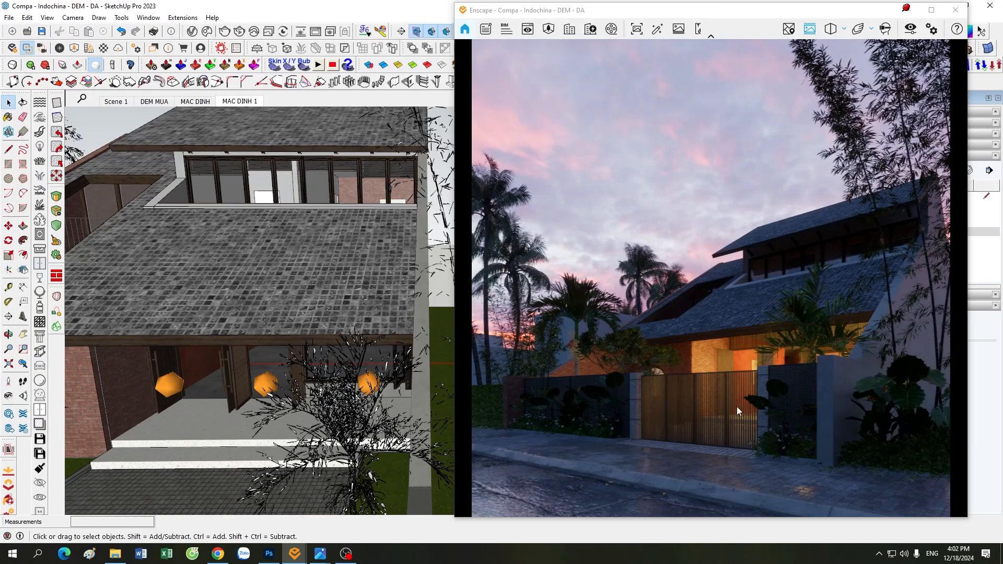
scroll(238, 350, down, 6)
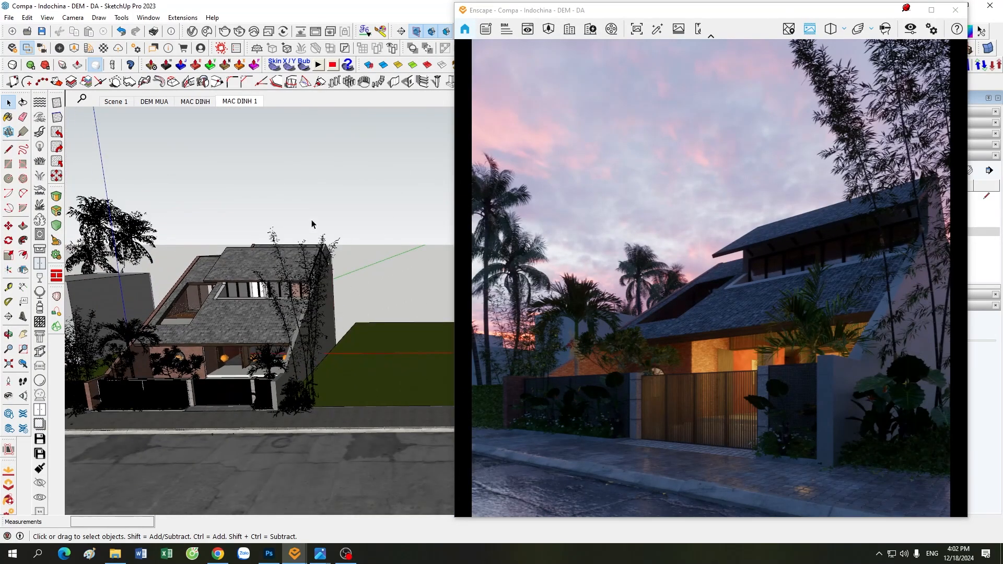
- Open the Enscape Objects editor and display the properties of the spherical light beside the house on the lawn
click(59, 48)
scroll(228, 311, up, 5)
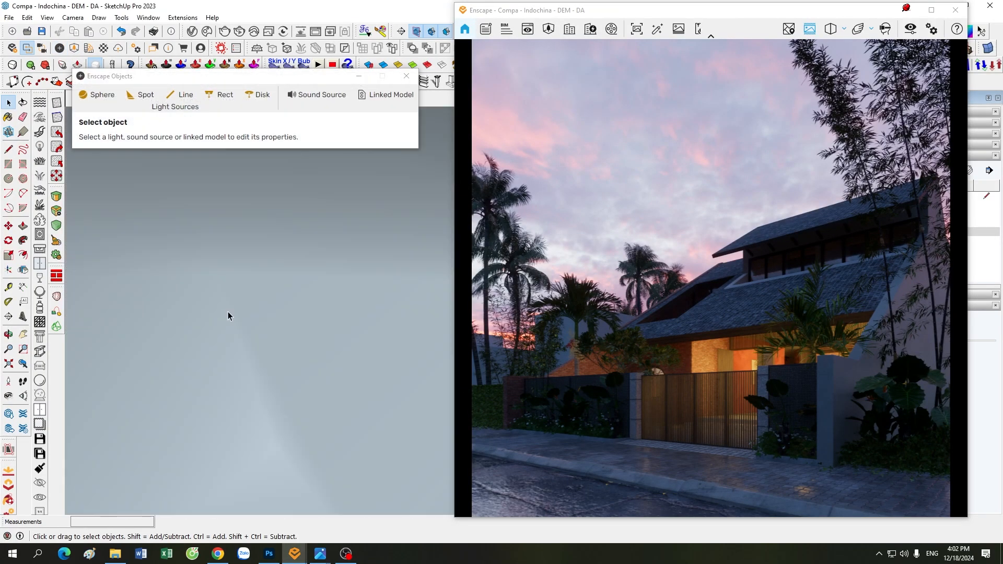
scroll(350, 305, up, 3)
scroll(321, 380, down, 2)
middle_drag(348, 278, 345, 400)
scroll(346, 400, down, 4)
scroll(325, 222, up, 3)
scroll(325, 223, down, 2)
scroll(390, 237, up, 4)
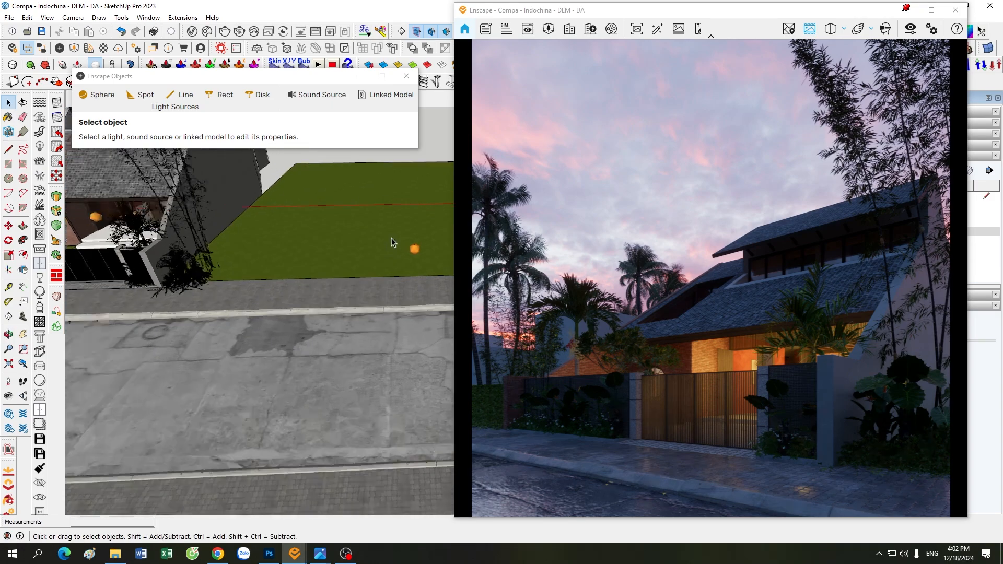
scroll(367, 224, up, 4)
scroll(298, 341, down, 2)
scroll(360, 327, up, 5)
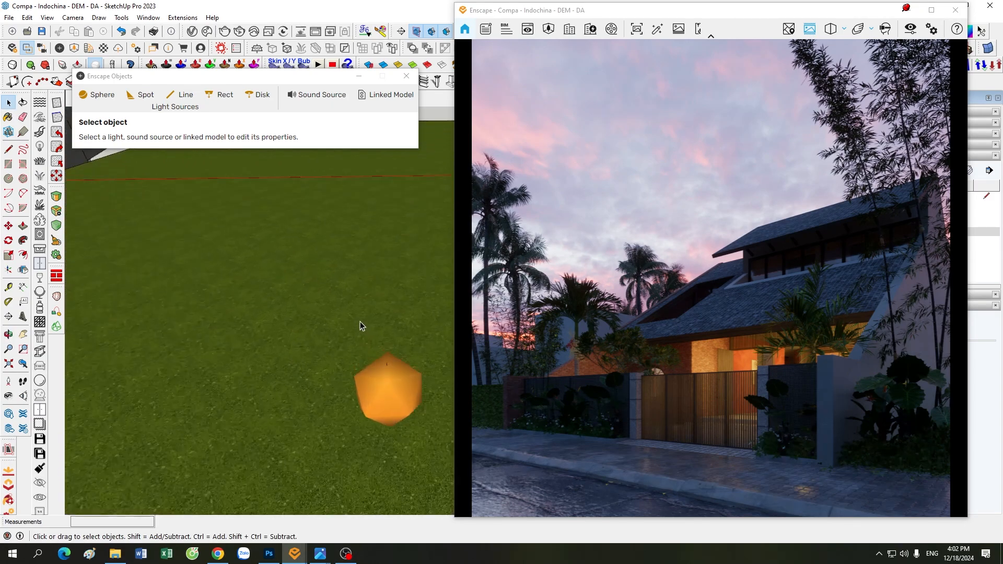
middle_drag(403, 402, 372, 352)
scroll(381, 440, up, 2)
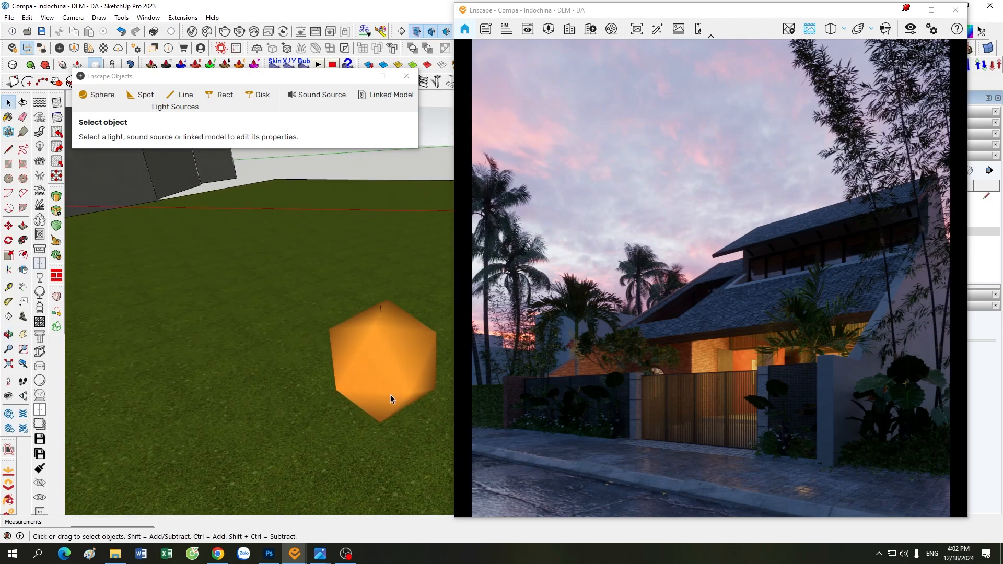
click(399, 384)
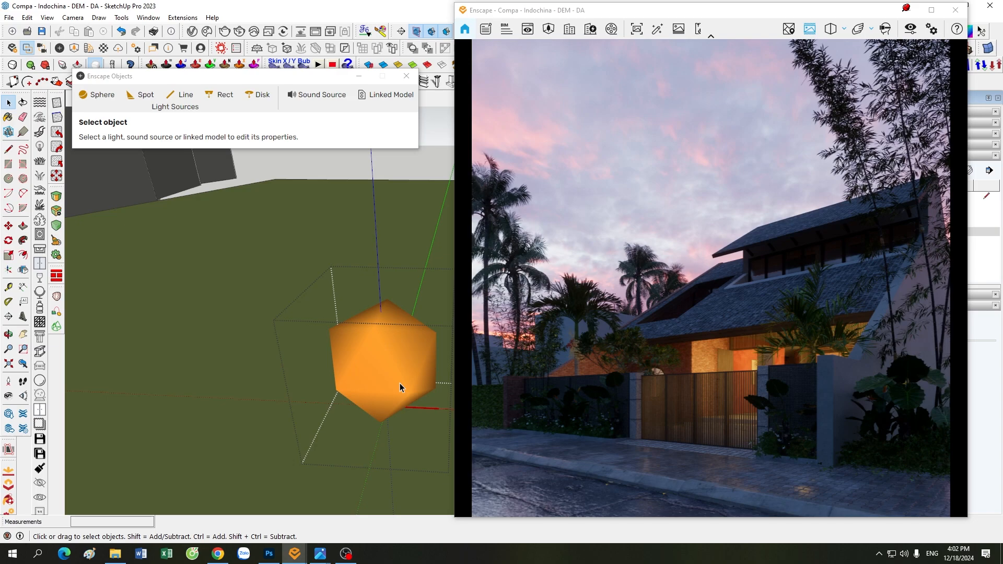
click(400, 378)
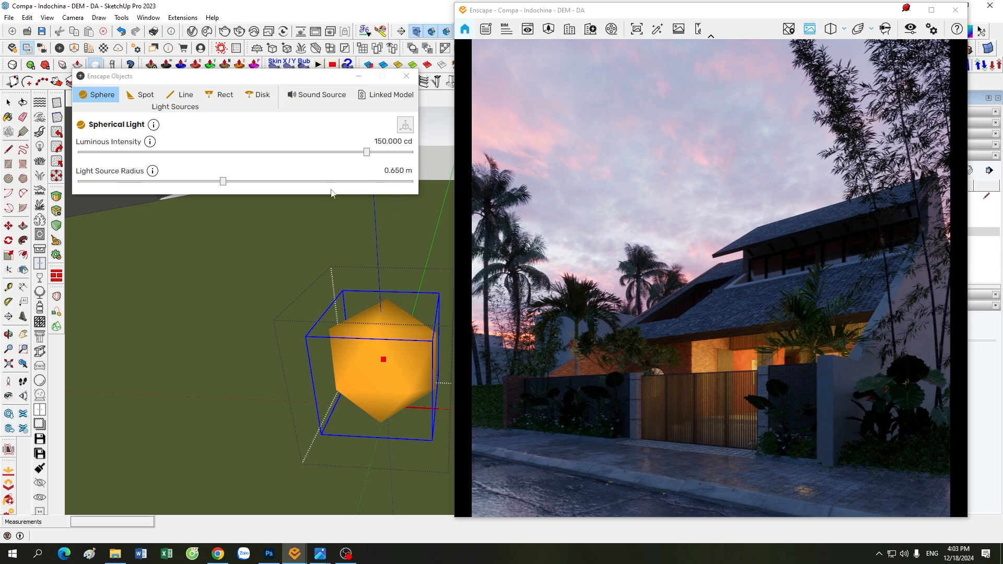
- Inspect the warm lighting at the ground-floor entrance up close in the Enscape render view
mouse_move(732, 386)
mouse_down()
mouse_move(732, 438)
mouse_move(735, 423)
mouse_move(654, 391)
mouse_up()
scroll(732, 438, up, 3)
scroll(735, 422, up, 3)
right_drag(703, 301, 652, 381)
drag(652, 381, 811, 353)
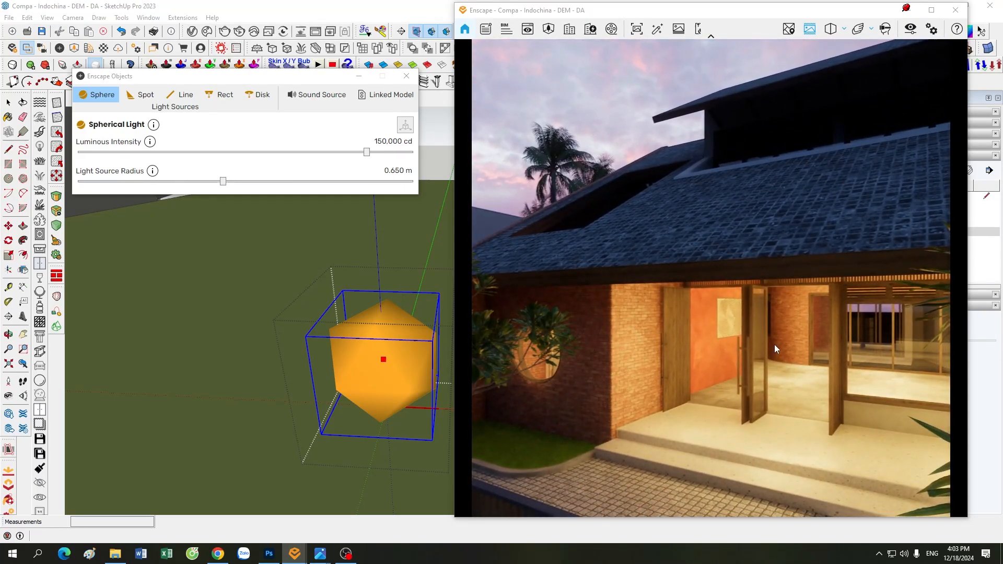
drag(744, 403, 744, 402)
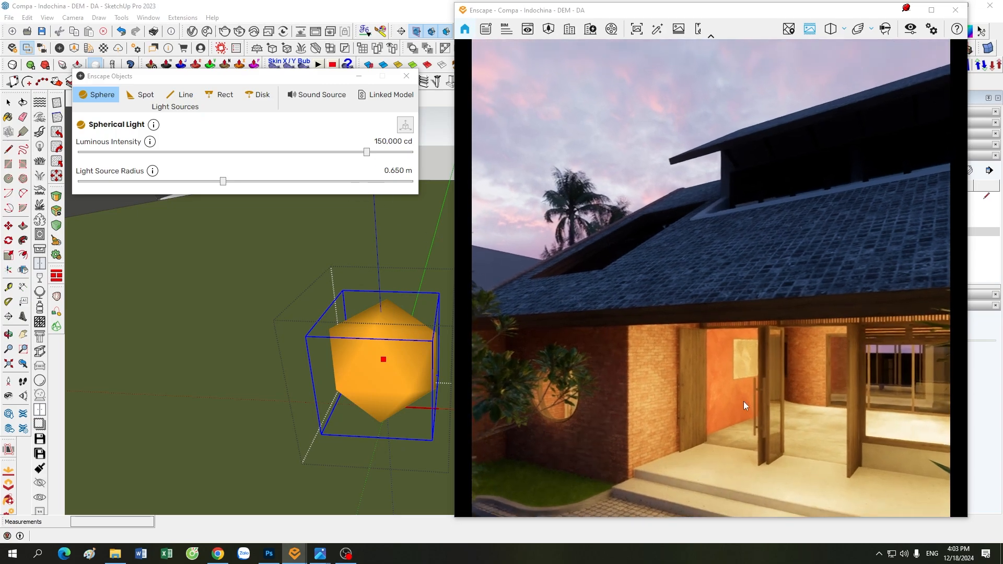
scroll(744, 402, down, 3)
scroll(744, 401, up, 2)
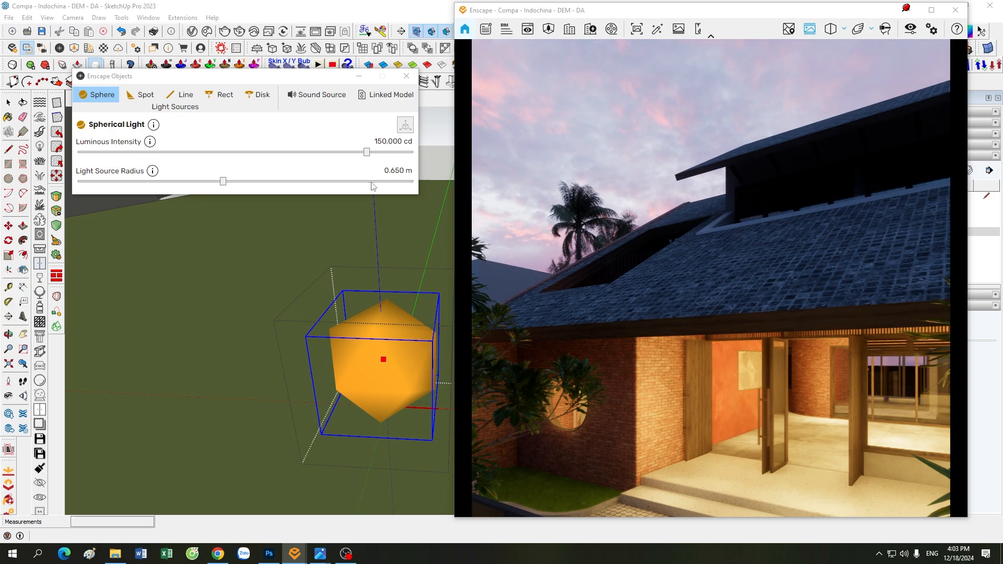
- Check the spherical light's intensity setting, reposition the Enscape Objects window, and return to the MAC DINH 1 scene
click(379, 142)
drag(246, 78, 240, 154)
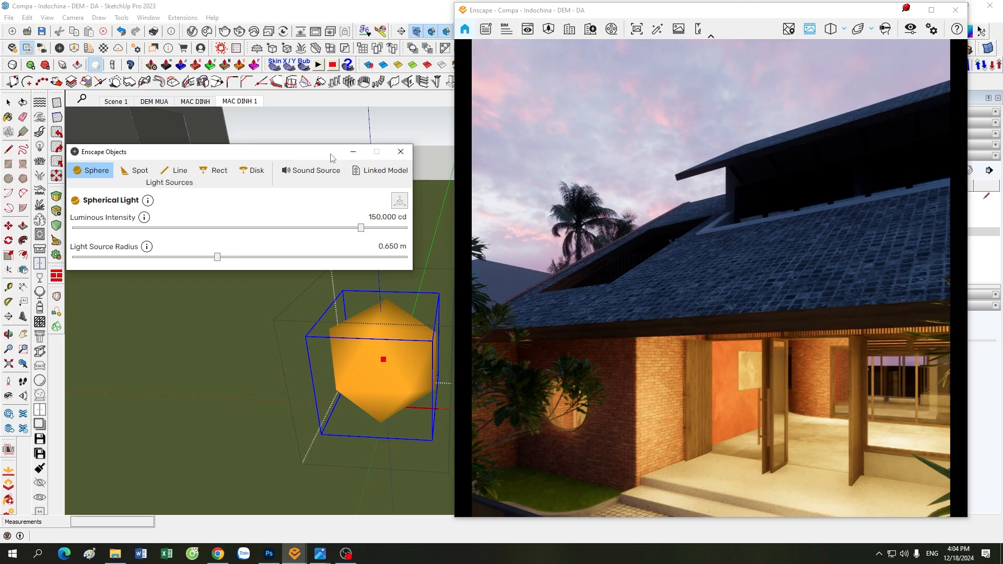
click(251, 102)
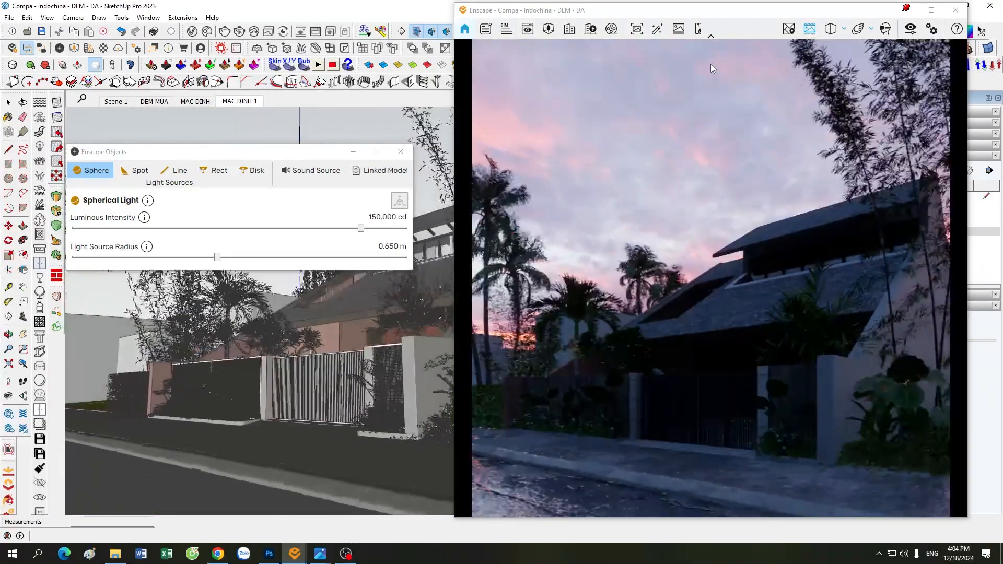
- Show the 1. DEN TANG 1 light tag in this scene, and put away the Enscape Objects window
drag(721, 13, 654, 24)
drag(783, 20, 606, 21)
click(813, 231)
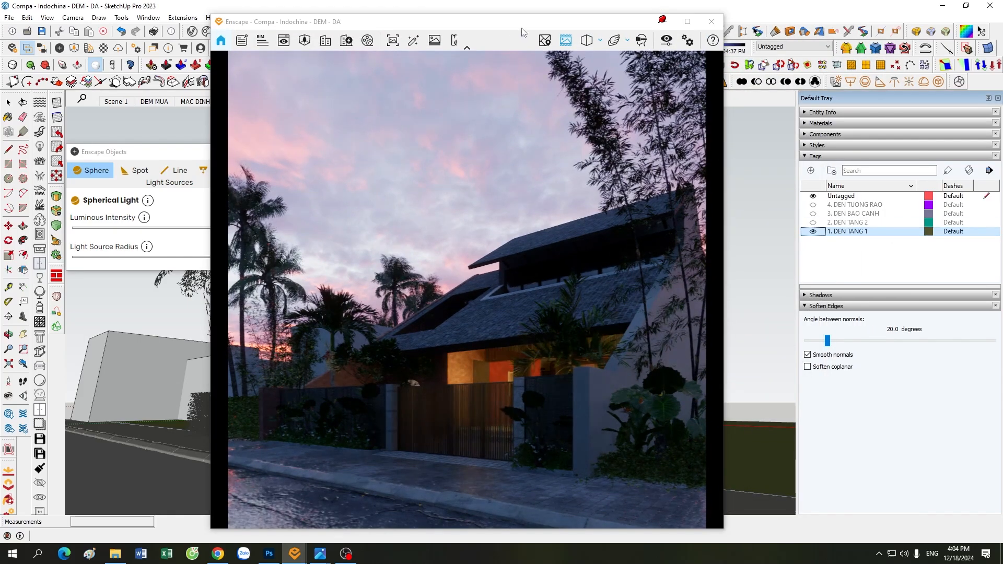
drag(520, 26, 711, 23)
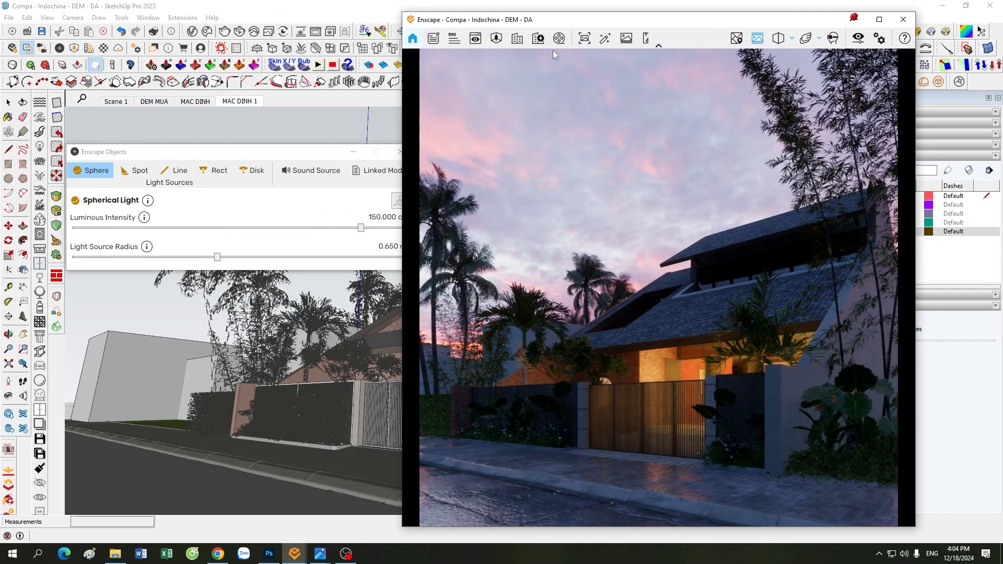
drag(590, 25, 614, 15)
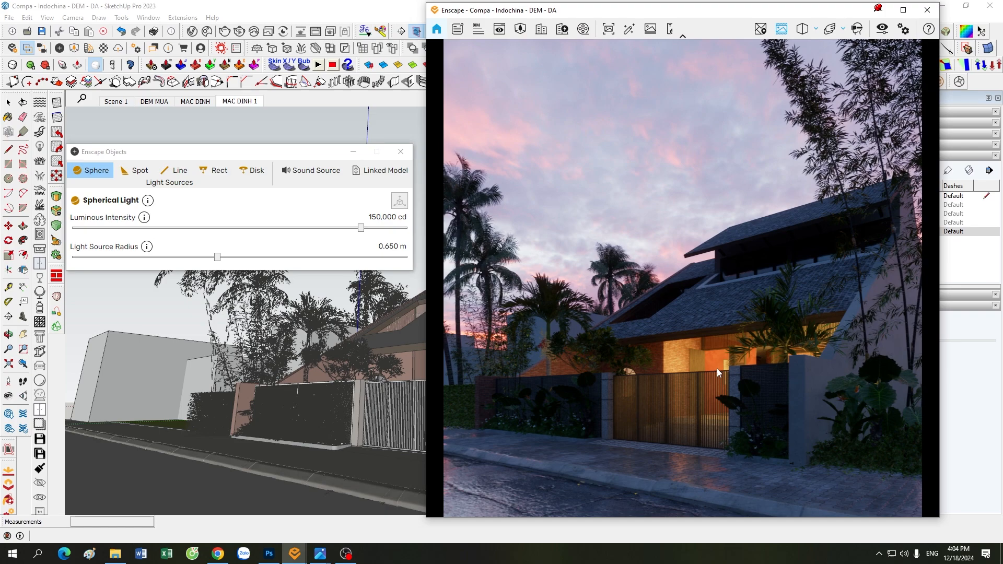
click(351, 153)
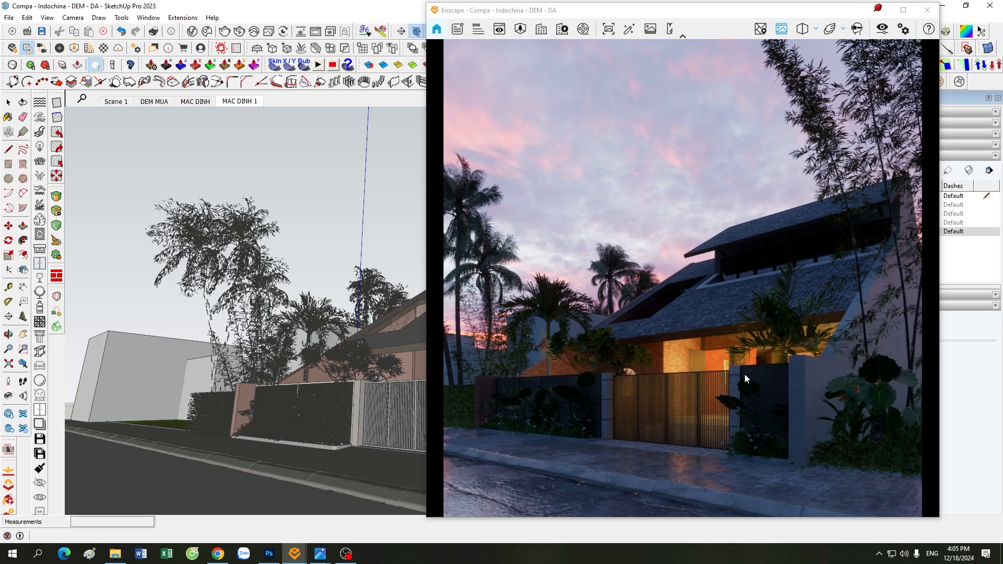
- Turn on the upper-floor lights by showing the 2. DEN TANG 2 tag, keeping the render beside the model
middle_drag(312, 211, 316, 244)
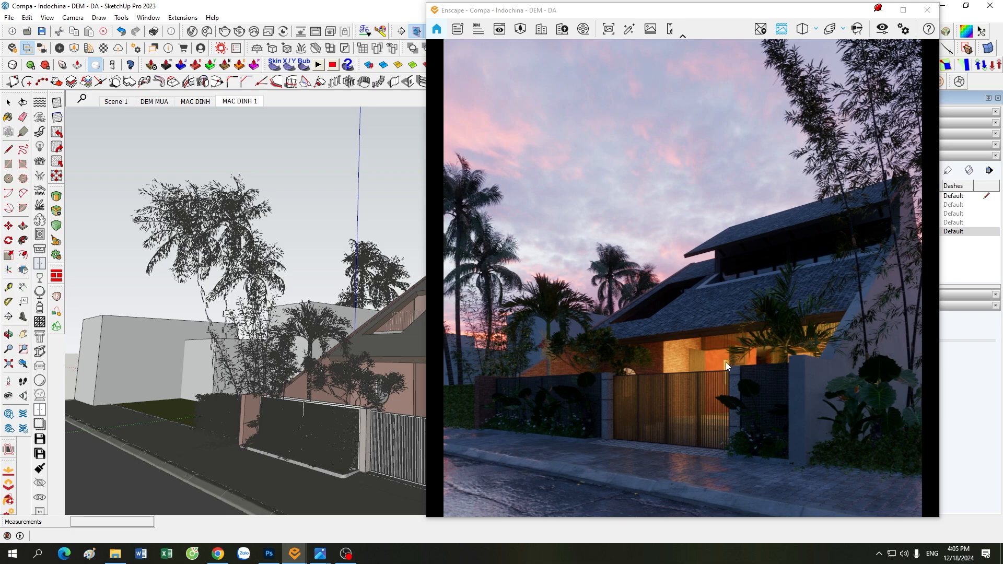
middle_drag(245, 324, 272, 321)
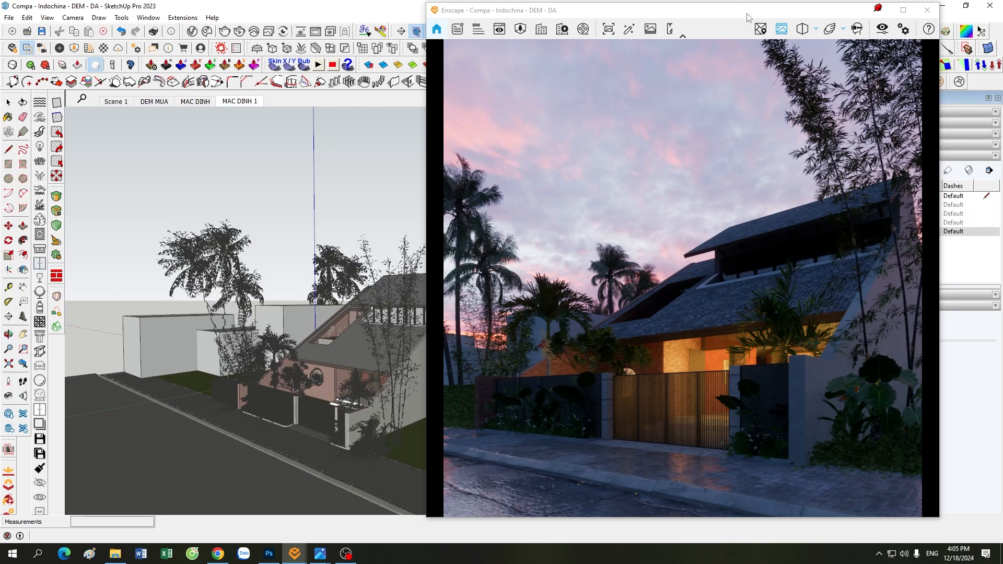
drag(747, 15, 538, 23)
click(813, 222)
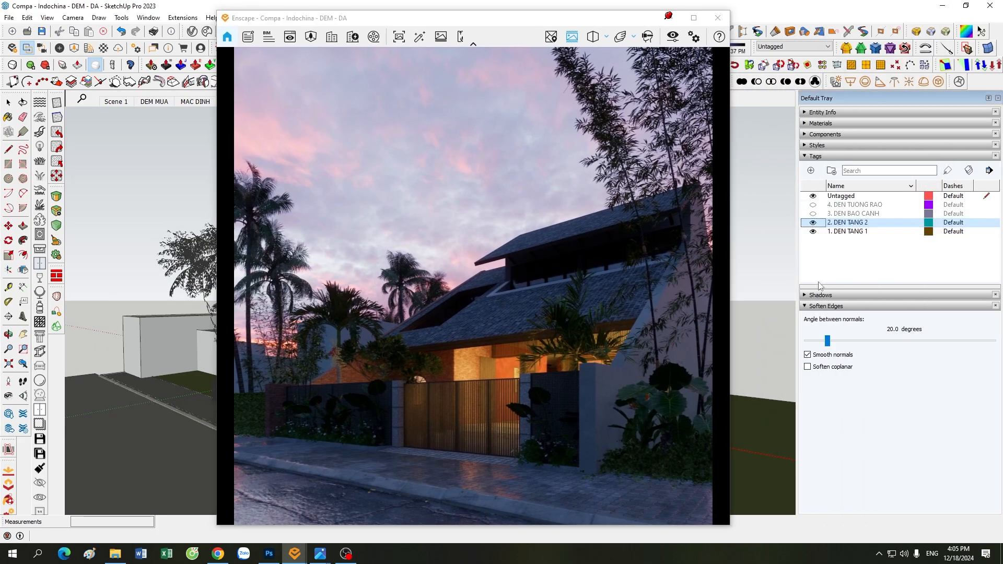
drag(521, 21, 744, 32)
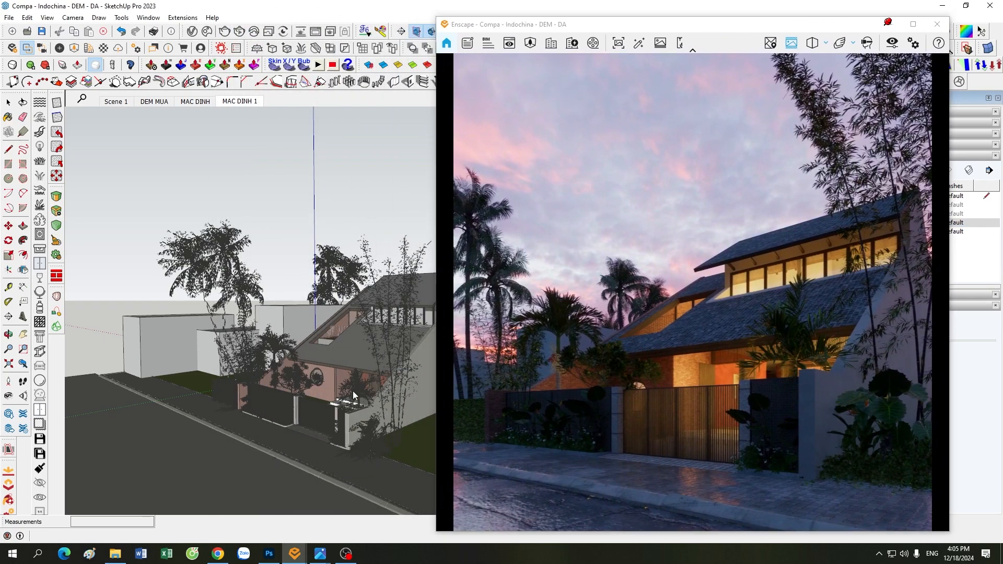
- Move the Enscape render out of the way and open the Color temperatures material collection
scroll(353, 391, up, 2)
scroll(353, 391, down, 1)
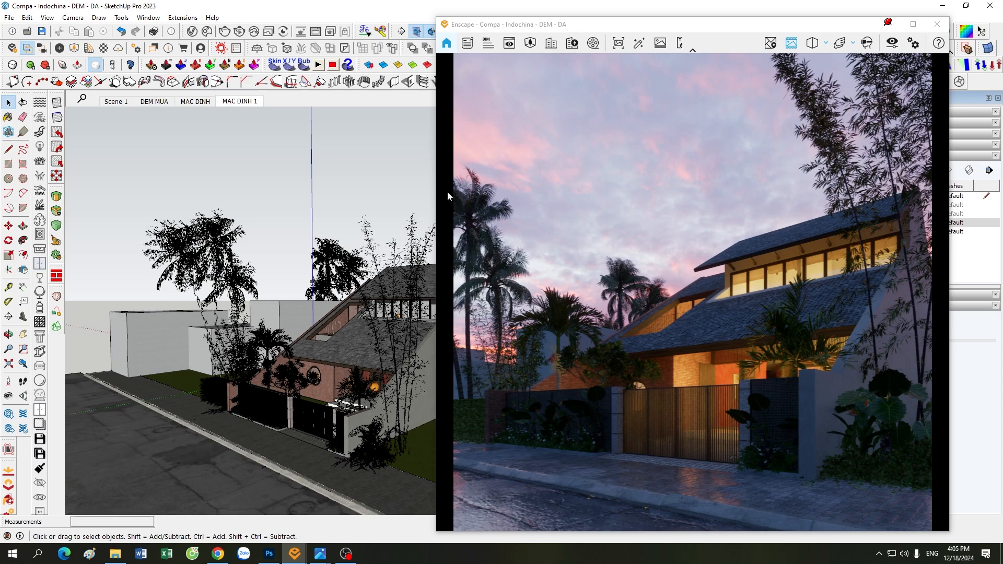
click(889, 24)
scroll(641, 250, down, 3)
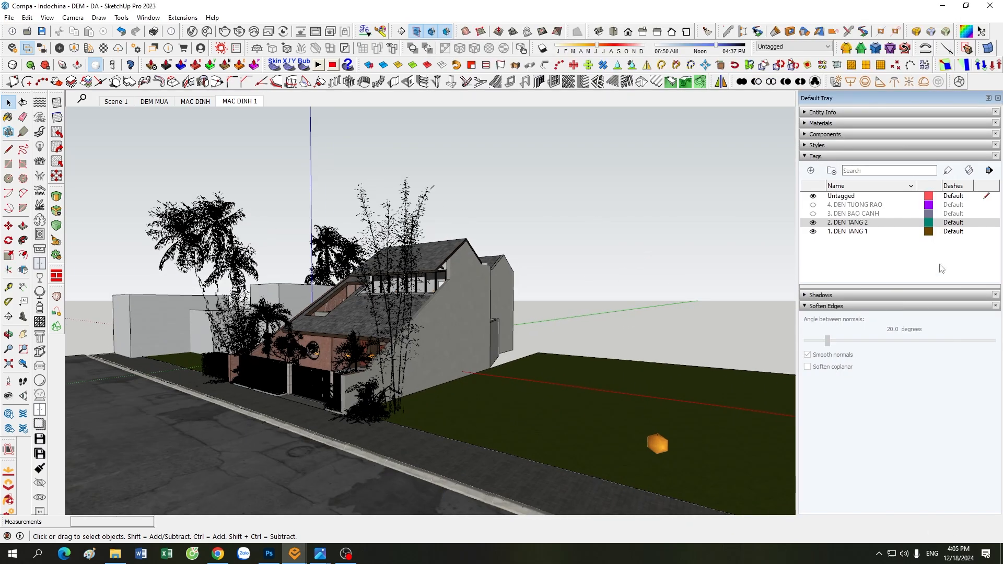
click(847, 124)
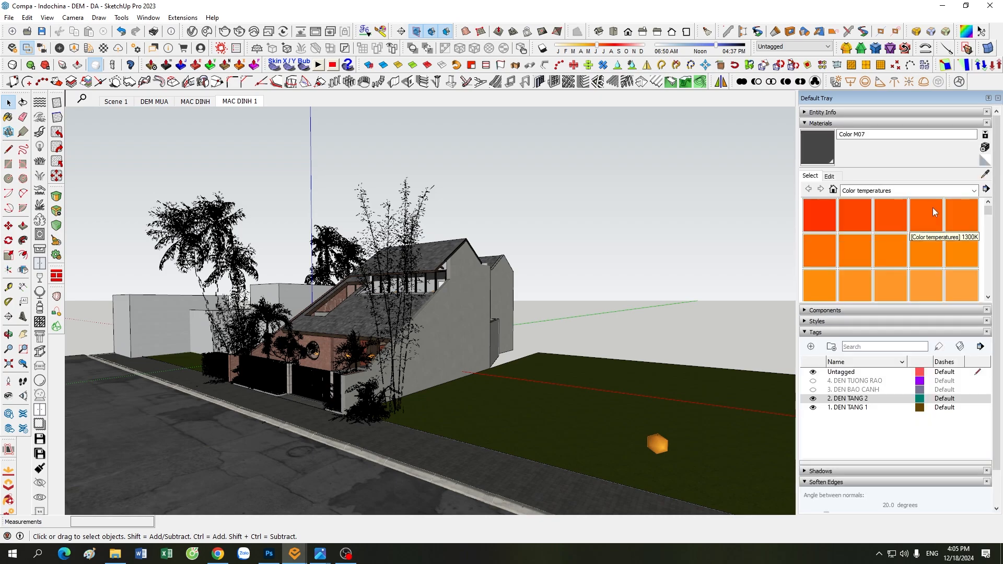
- Sample the color temperature material of the orange spherical light on the lawn, and return to the Select tool
click(660, 444)
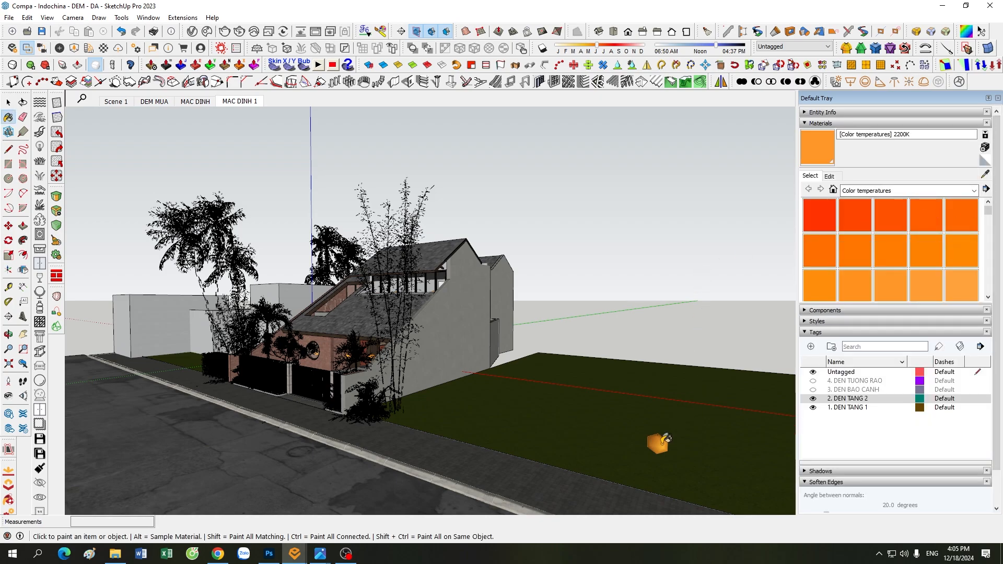
click(8, 102)
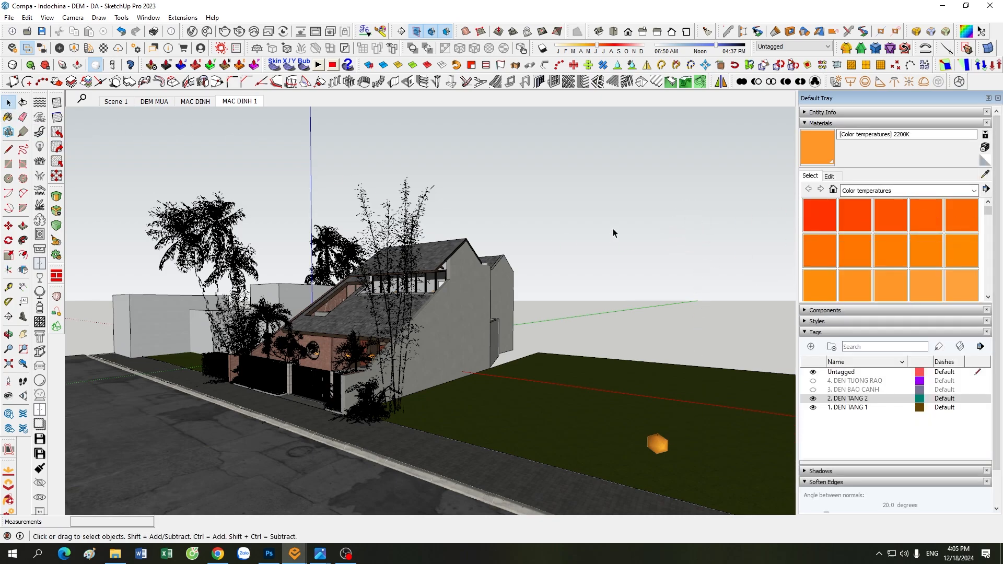
- Bring the Enscape render back in front of the model, and move the Visual Settings window aside and minimize it
click(295, 552)
click(302, 520)
click(295, 552)
click(186, 505)
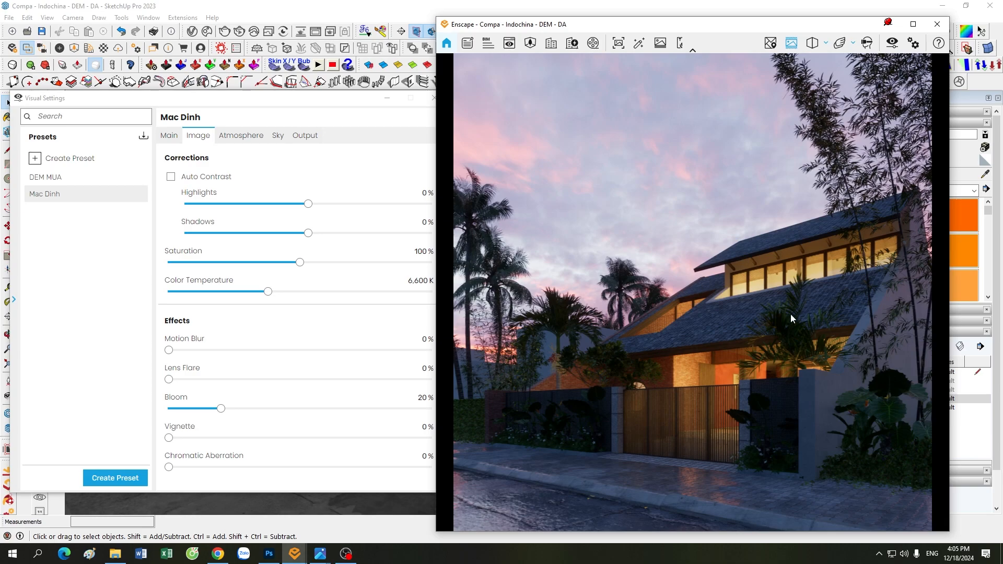
drag(359, 104, 306, 116)
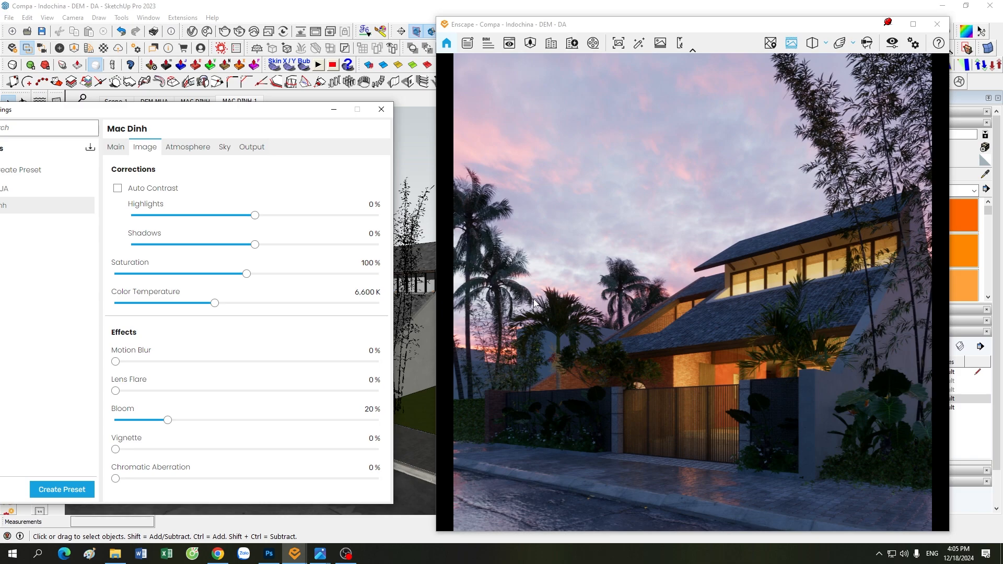
click(333, 109)
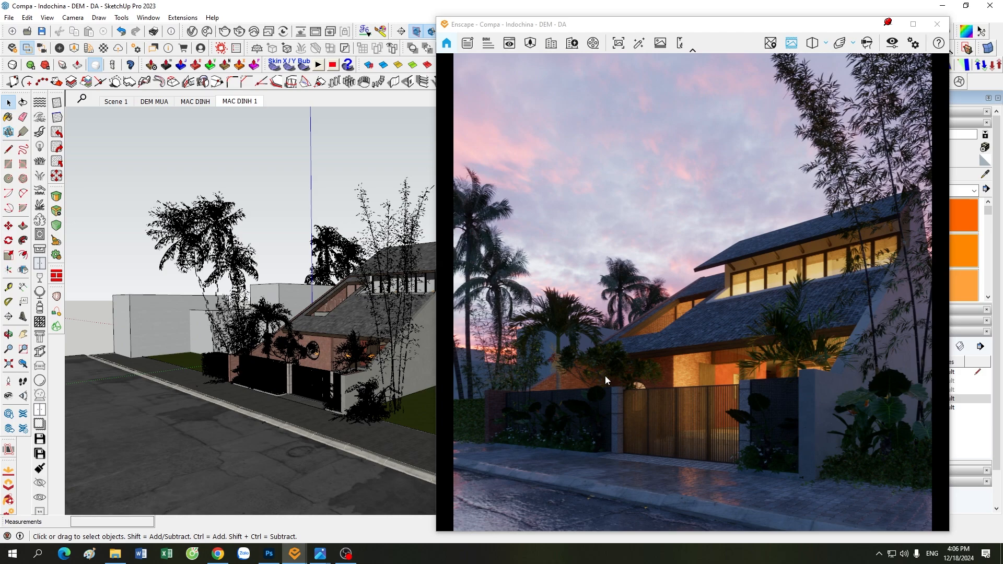
- Turn on the fence lights by showing the 4. DEN TUONG RAO tag, keeping the render beside the model
drag(733, 34, 475, 68)
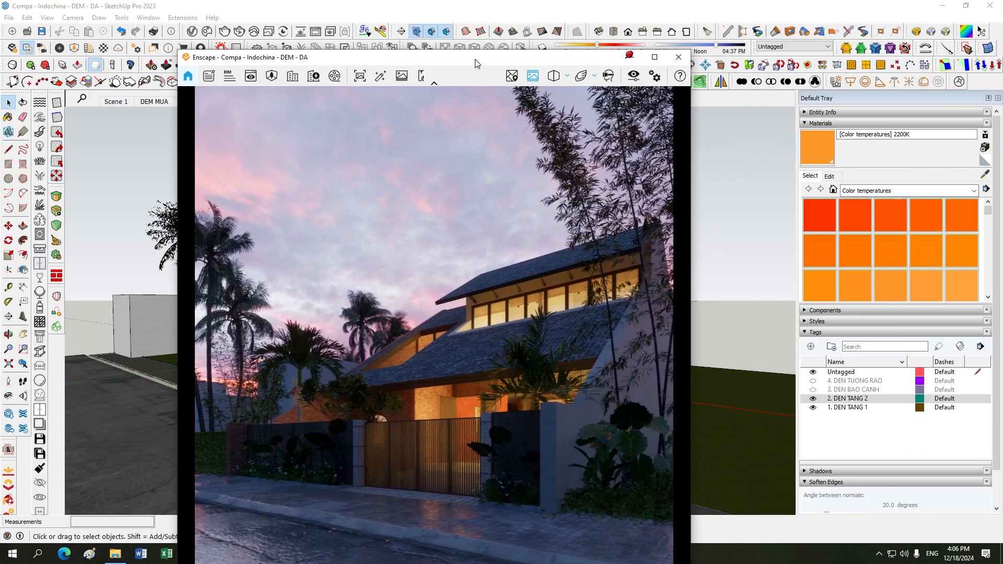
click(814, 381)
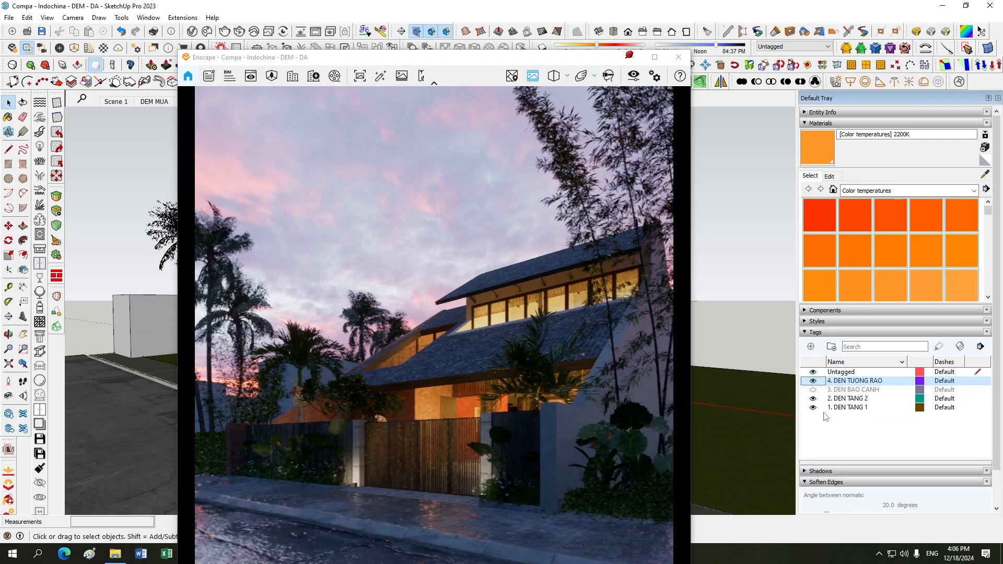
drag(492, 62, 740, 34)
- Examine the spotlights at the foot of the gate pillar and along the fence planter
scroll(291, 414, up, 5)
scroll(259, 391, up, 5)
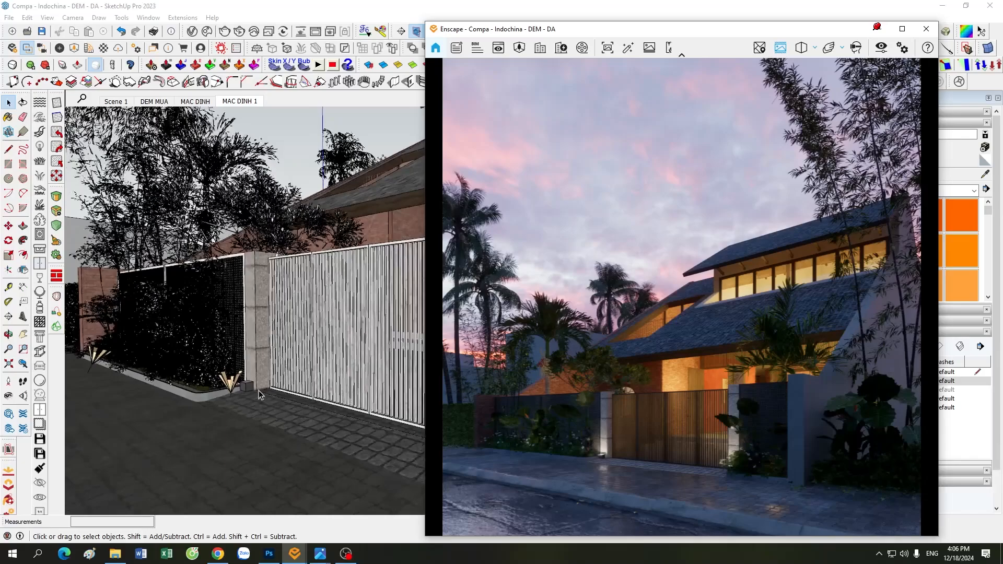
scroll(234, 386, up, 2)
scroll(233, 385, up, 3)
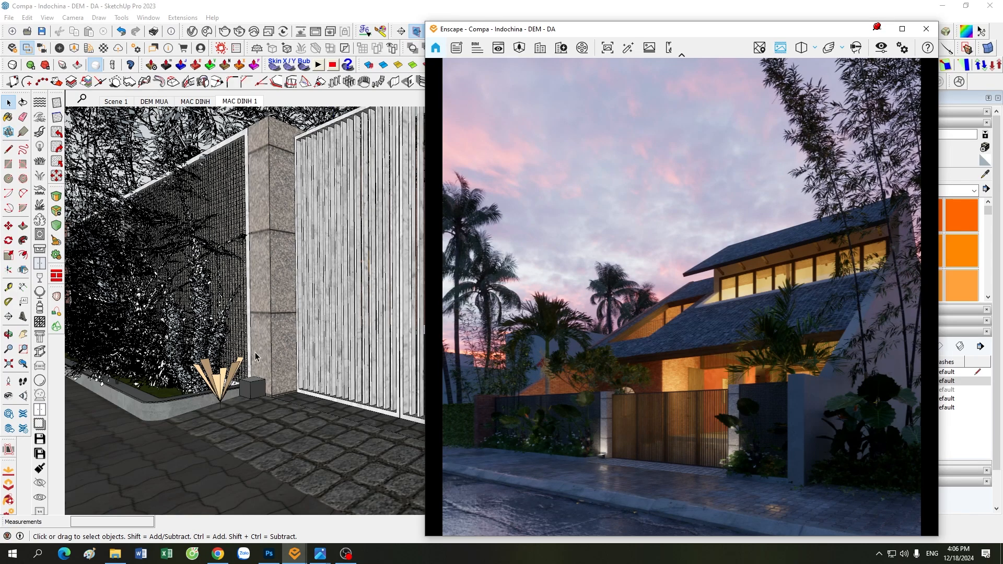
scroll(204, 383, up, 2)
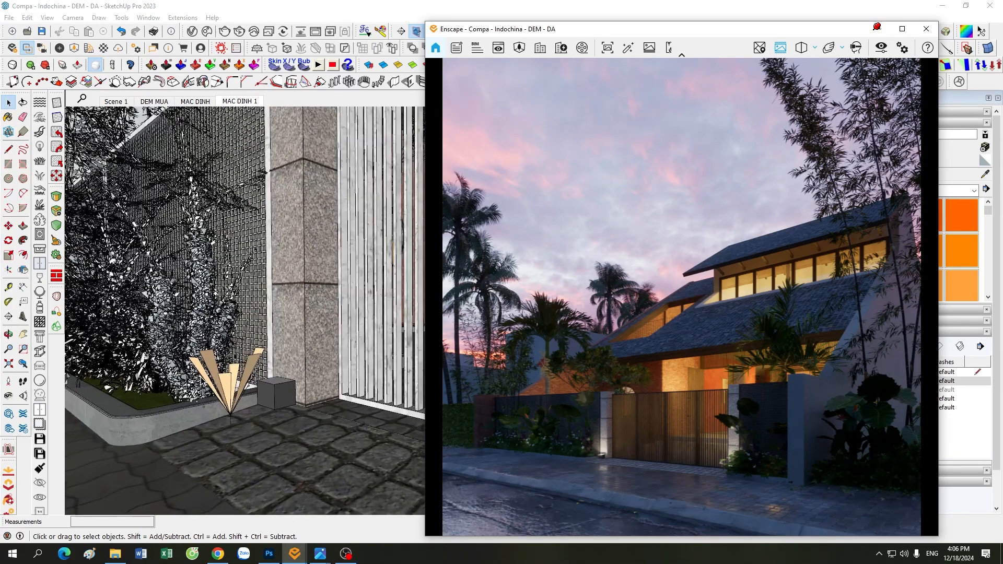
scroll(188, 369, up, 2)
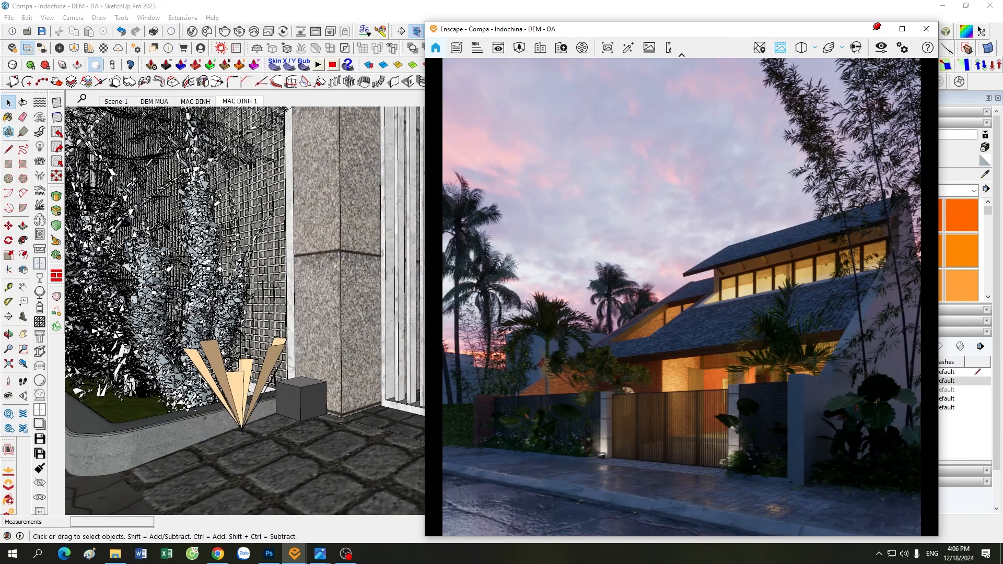
scroll(247, 405, up, 2)
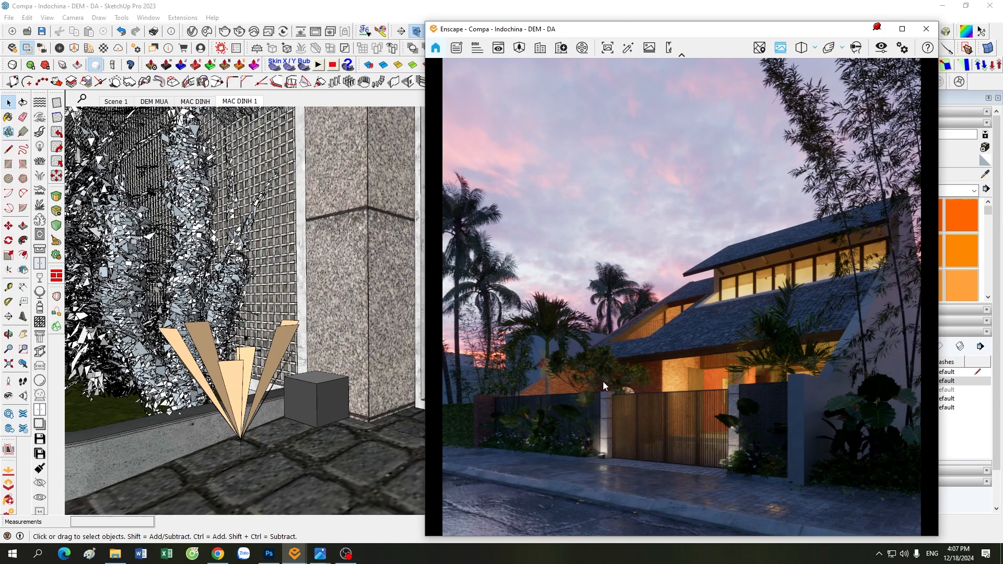
scroll(259, 402, down, 6)
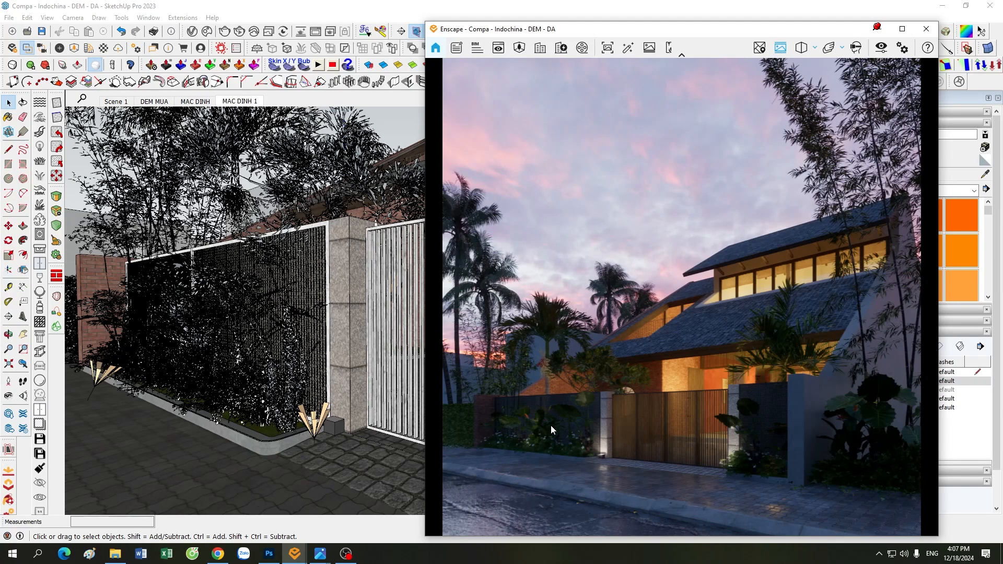
- Set the skybox brightness of the Mac Dinh preset to 1,000 Lux
click(882, 47)
click(222, 148)
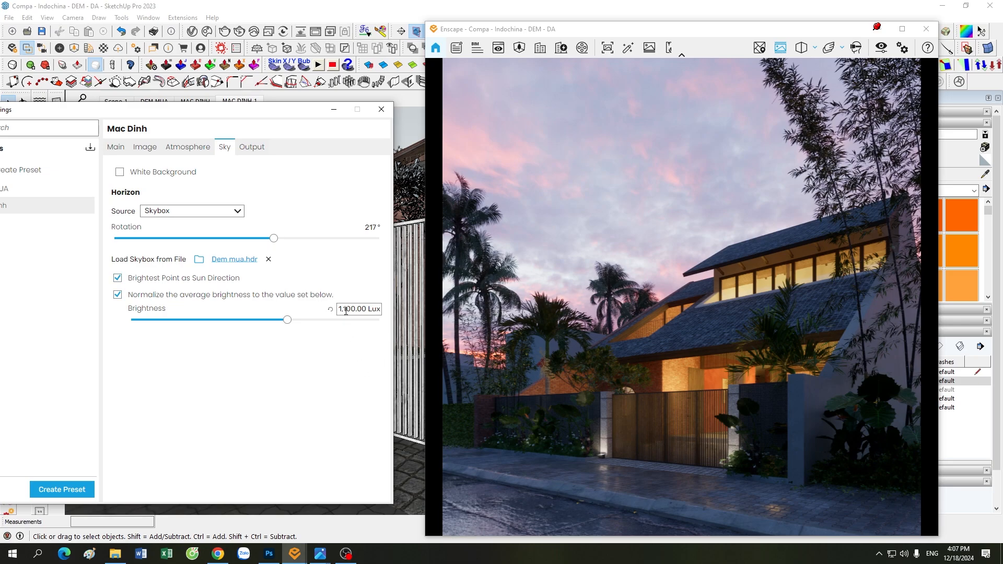
drag(346, 310, 345, 314)
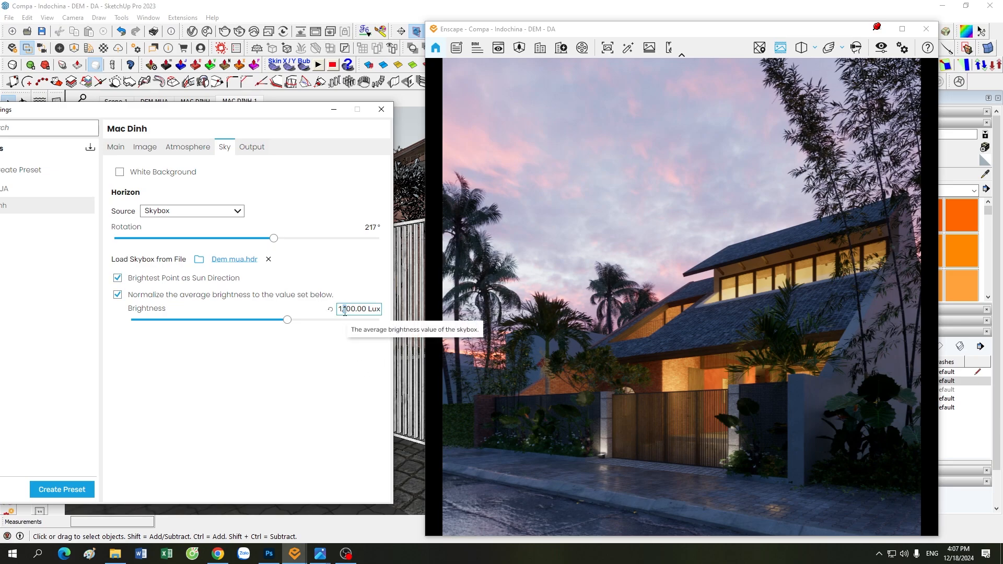
text(0)
click(346, 343)
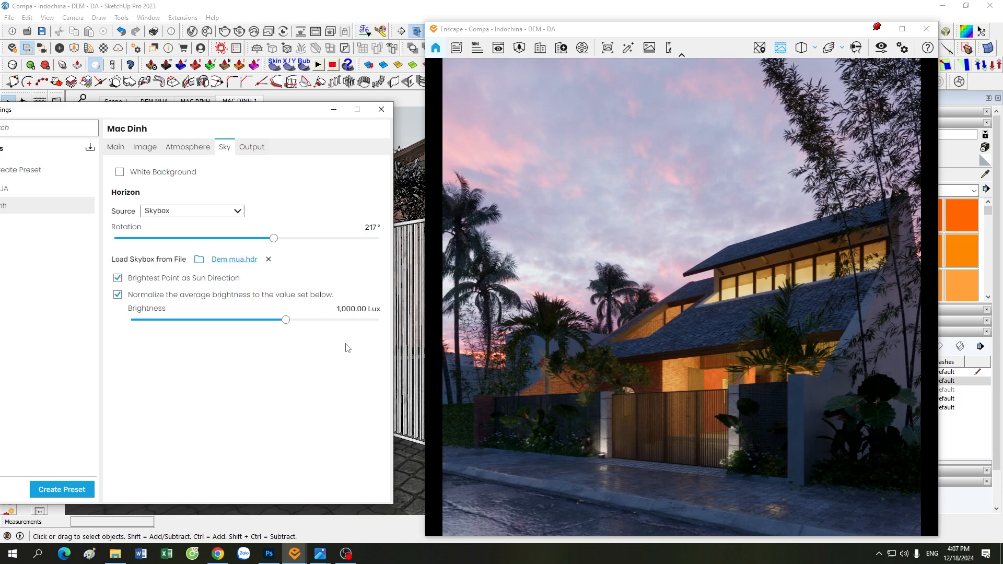
- Return the skybox brightness to 1,100 Lux and minimize the Visual Settings window
mouse_move(340, 309)
mouse_down()
mouse_move(351, 309)
mouse_move(347, 318)
mouse_up()
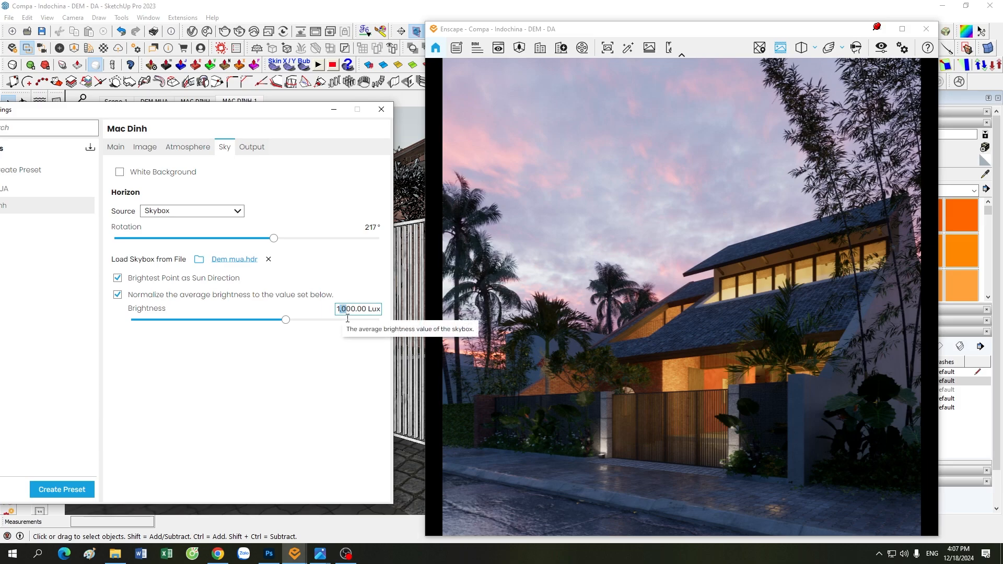
text(1)
click(325, 369)
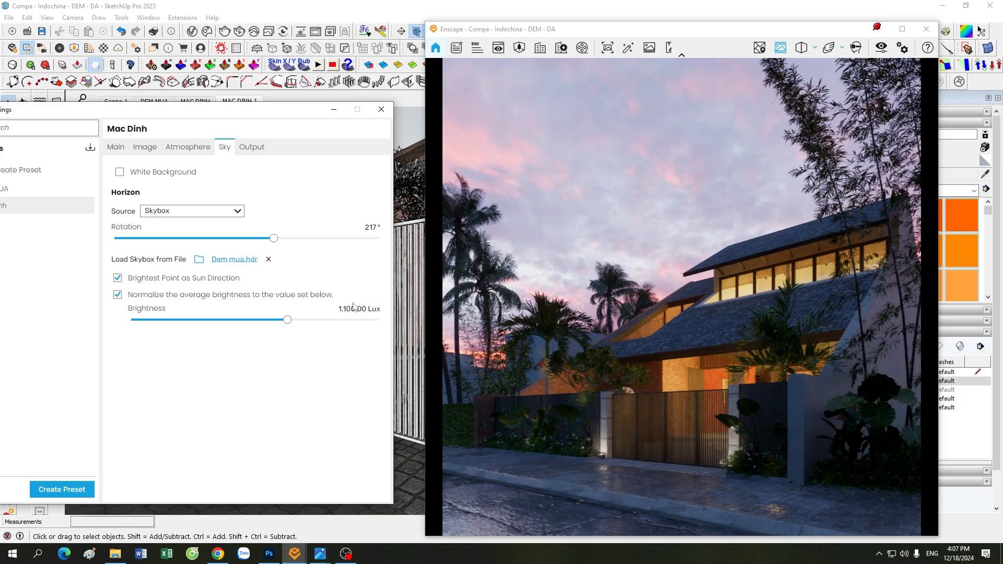
click(333, 110)
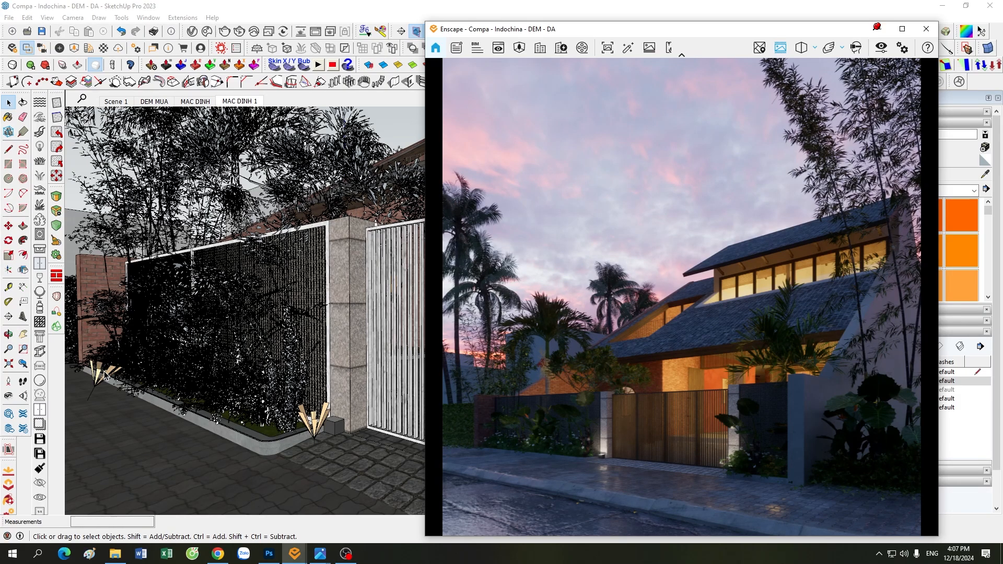
- Turn on the landscape lights by showing the 3. DEN BAO CANH tag, and inspect the fixtures around the hedge and garden
scroll(255, 388, down, 4)
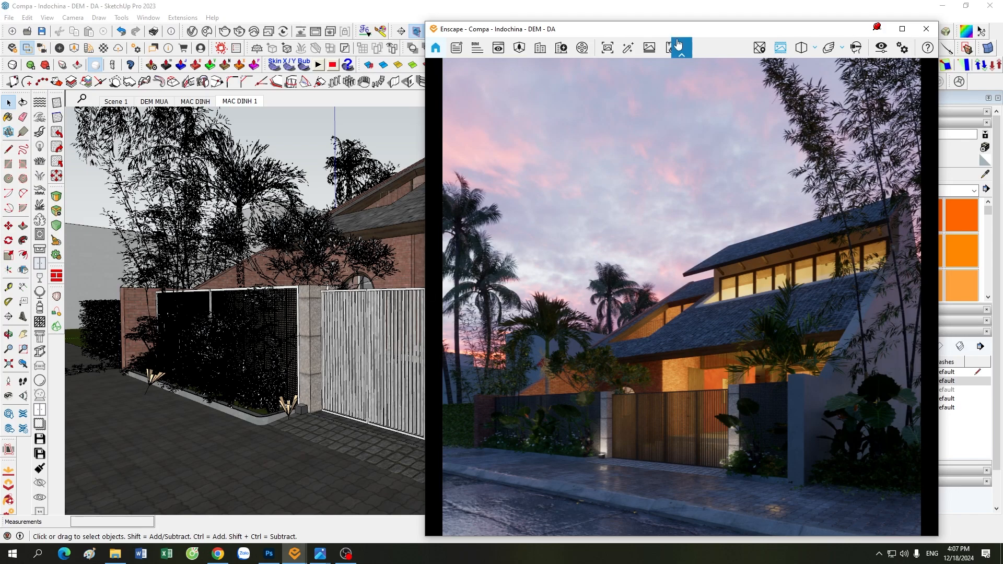
drag(679, 31, 456, 39)
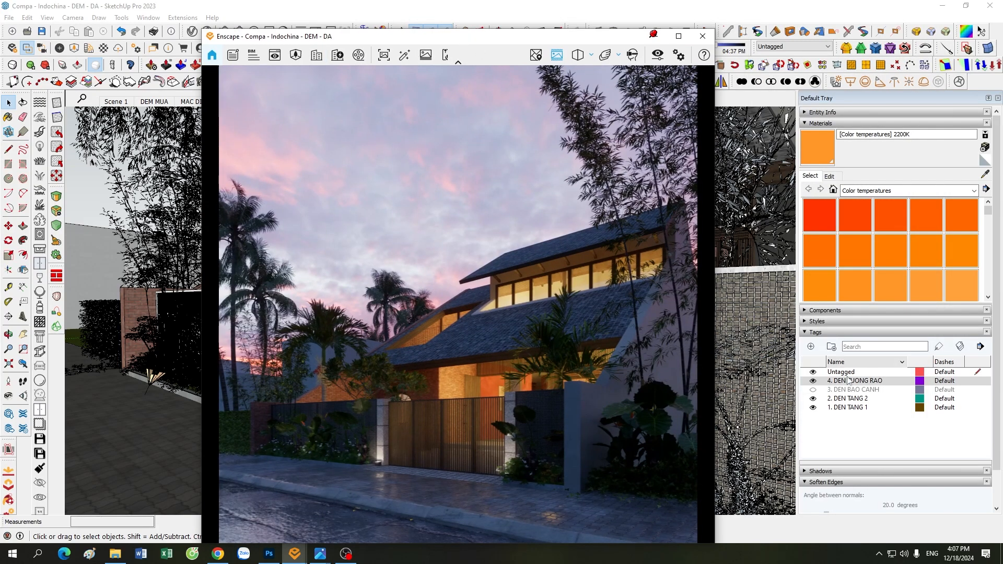
click(813, 390)
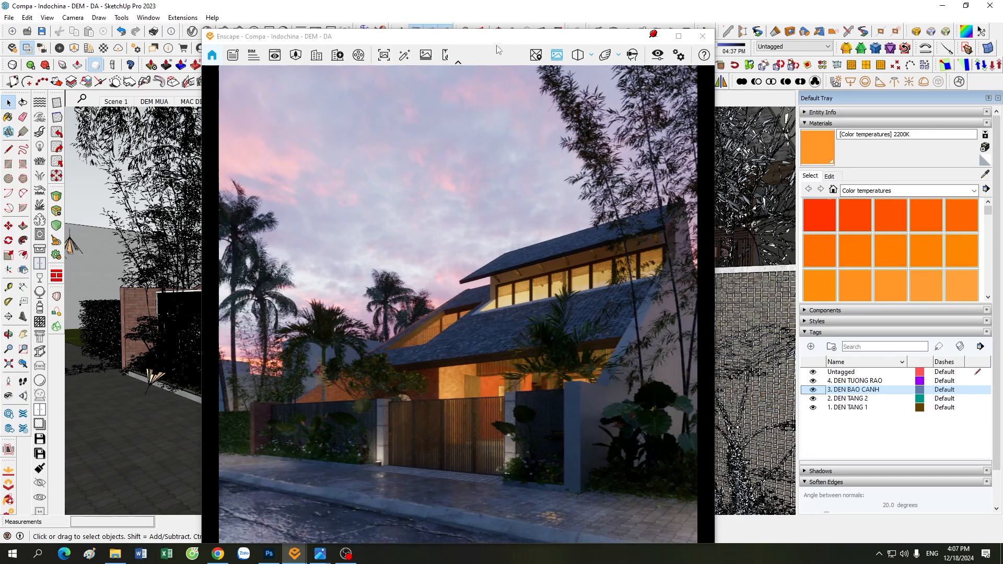
drag(502, 44, 692, 38)
mouse_move(178, 394)
middle_down()
mouse_move(242, 445)
mouse_move(226, 306)
middle_up()
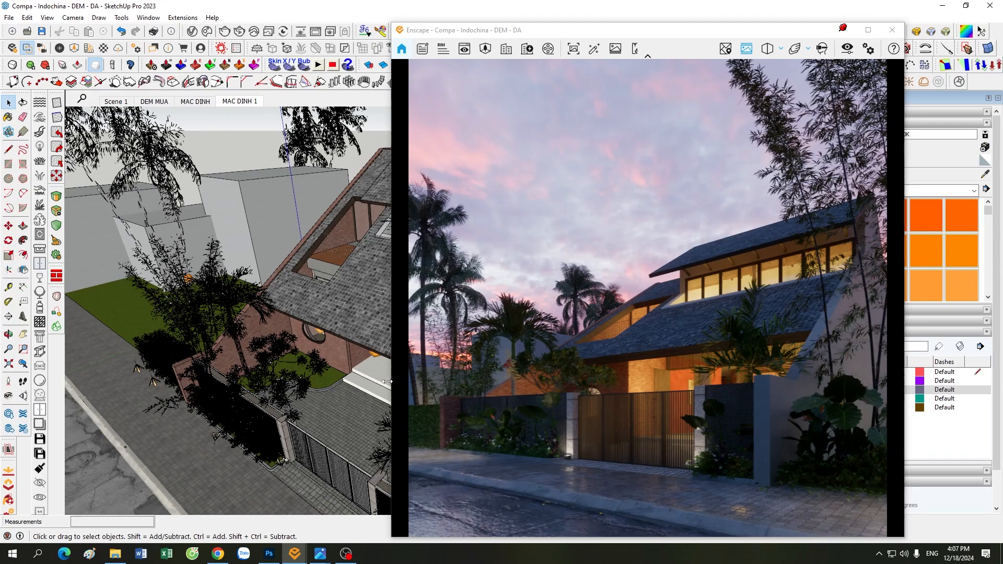
scroll(210, 331, down, 1)
scroll(210, 330, down, 2)
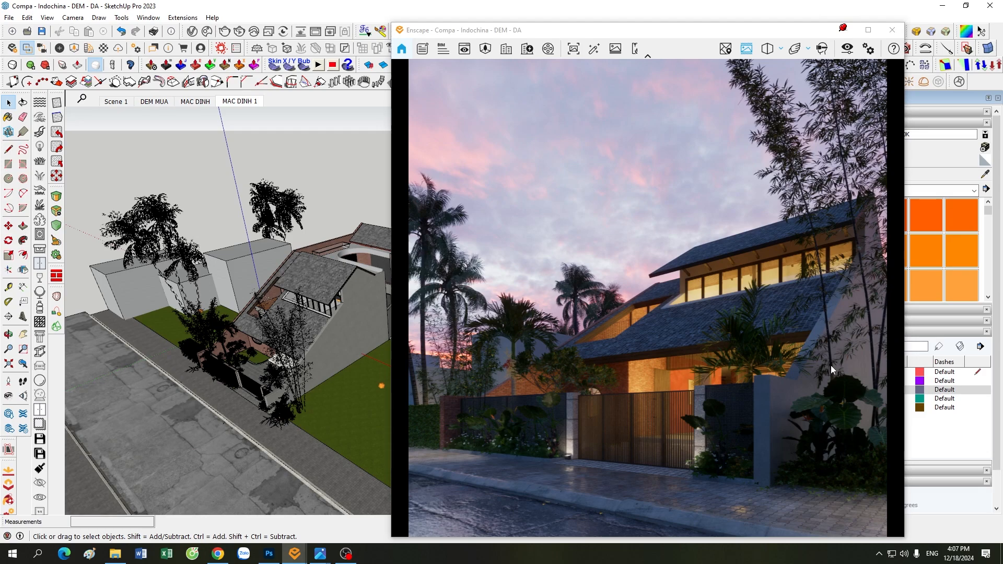
scroll(161, 376, up, 5)
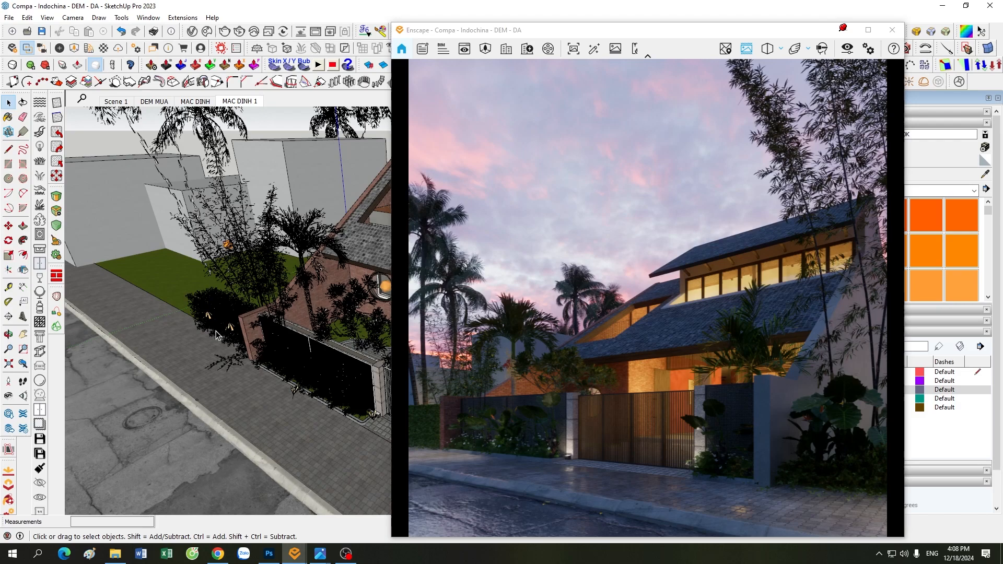
scroll(247, 328, up, 2)
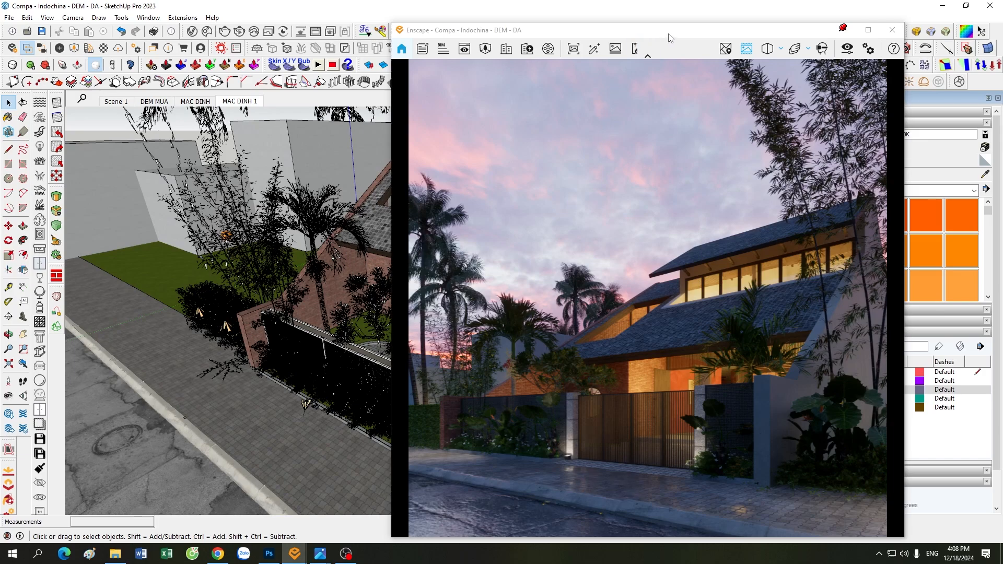
- Review the Mac Dinh preset's Sky, Atmosphere, Main and Image settings with the Enscape render alongside
drag(669, 34, 681, 29)
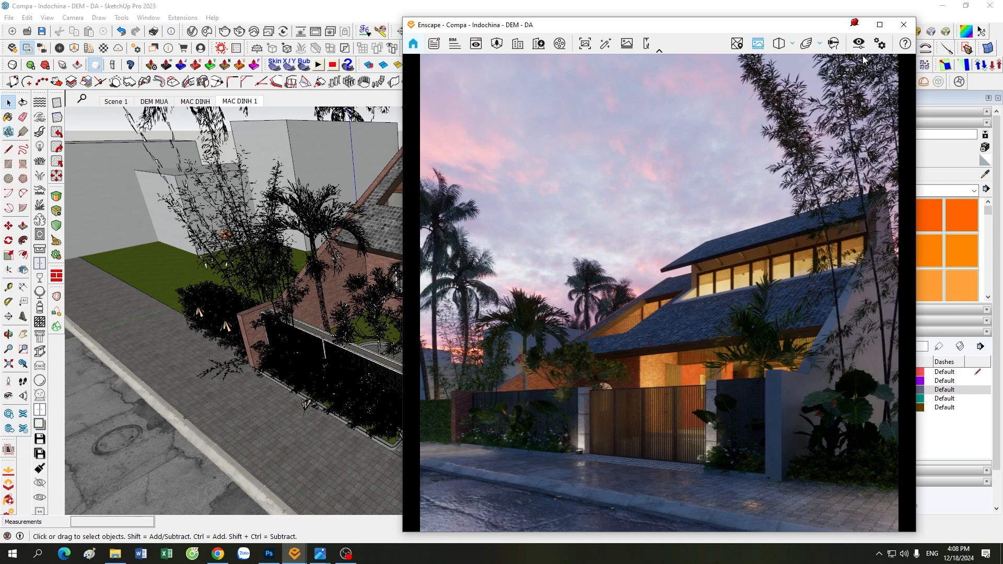
click(476, 45)
drag(529, 26, 573, 25)
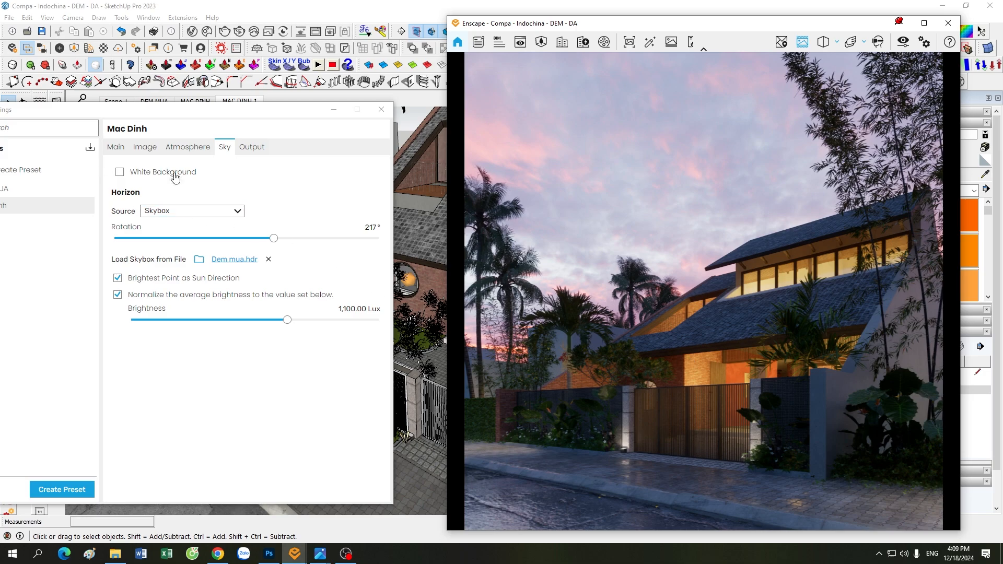
click(245, 153)
click(224, 148)
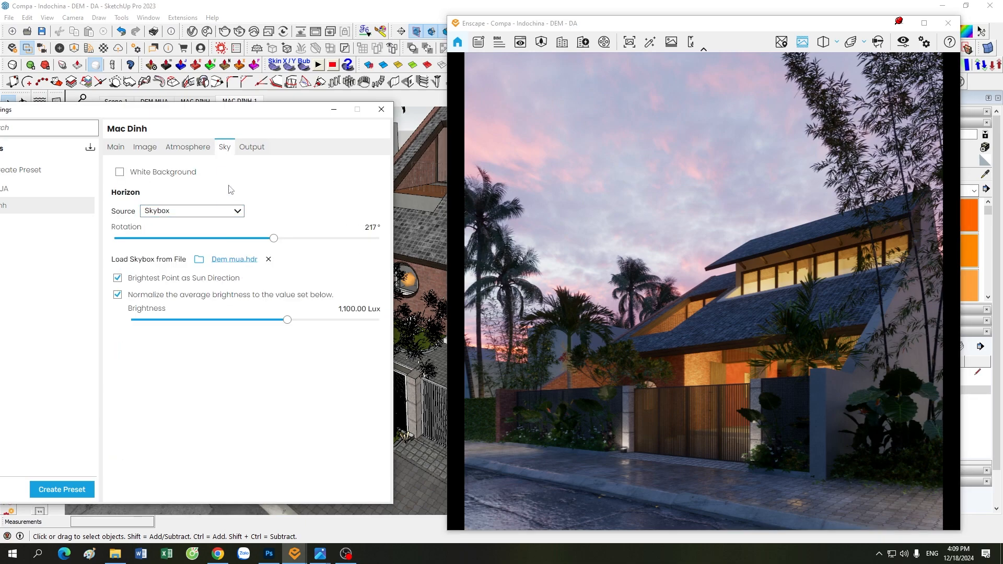
click(199, 147)
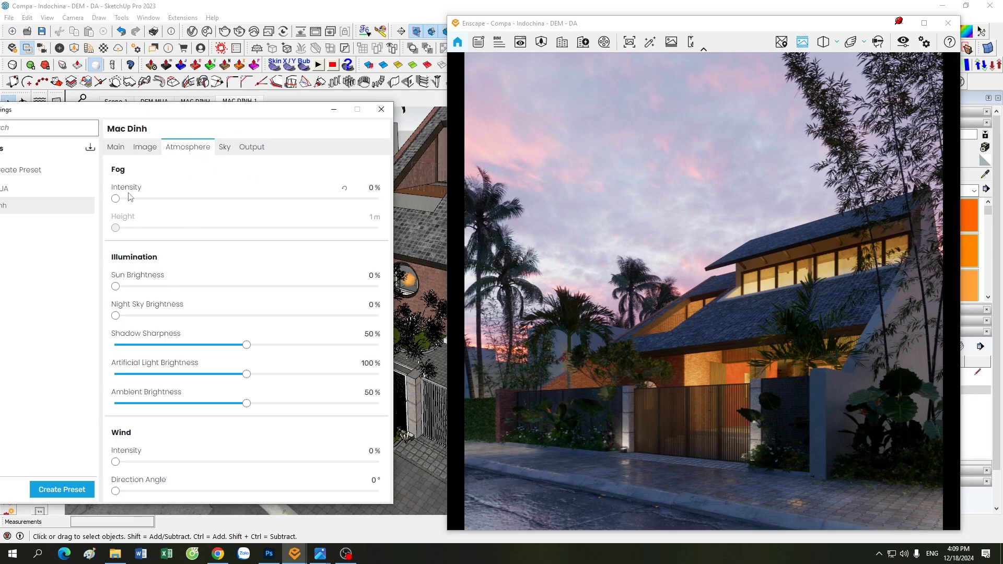
click(117, 149)
click(154, 149)
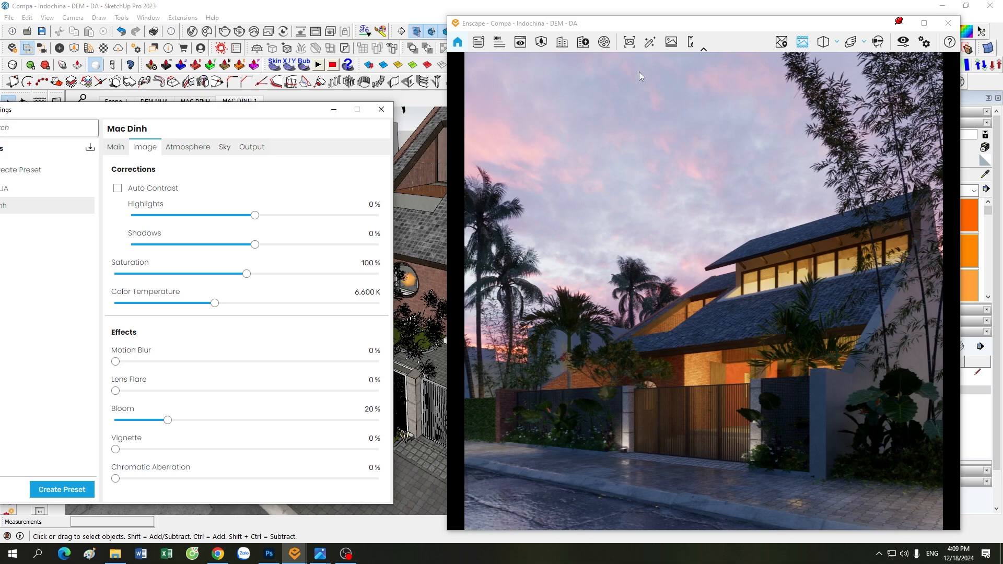
- Set the Highlights correction of the Mac Dinh preset to 5%
drag(635, 23, 619, 20)
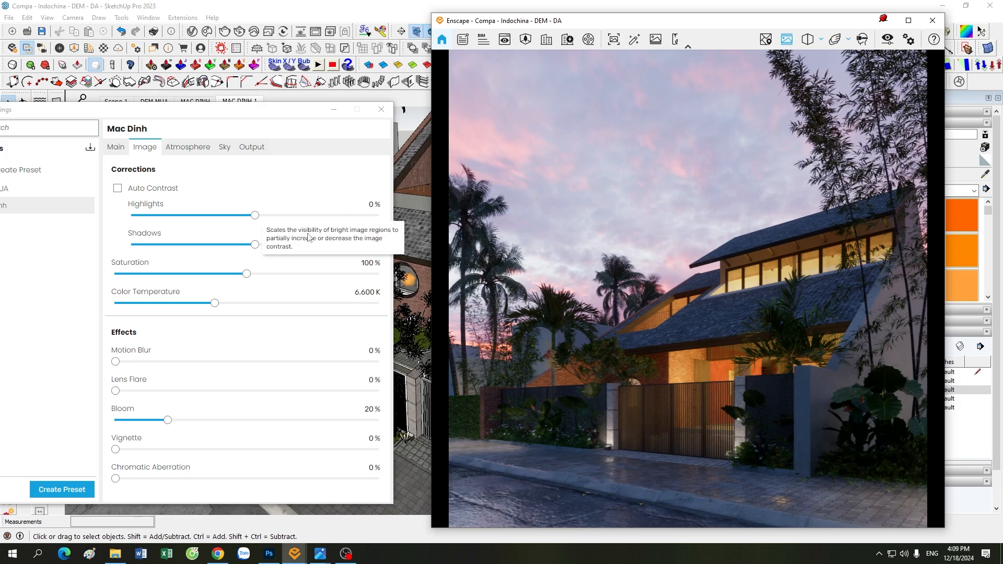
click(363, 204)
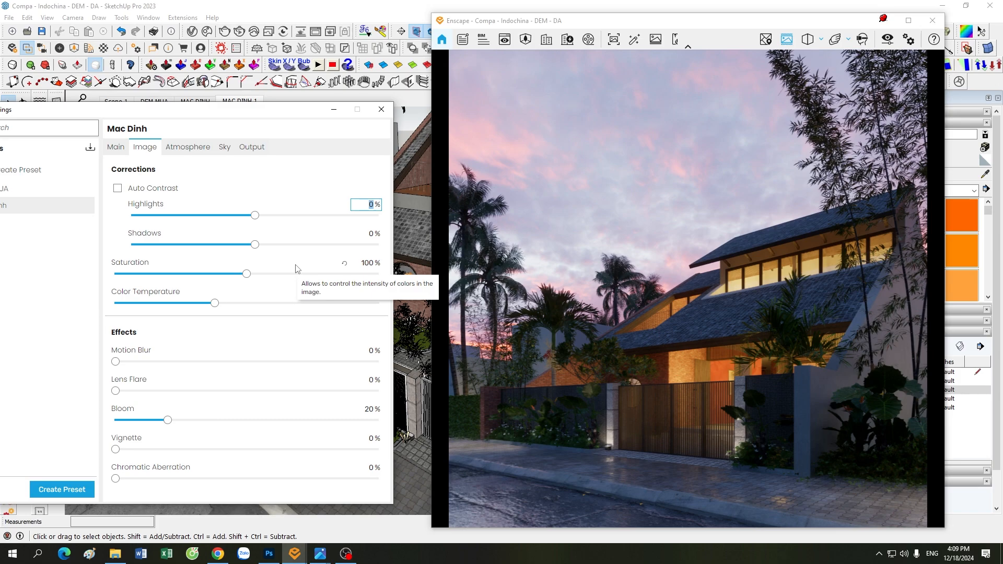
text(5)
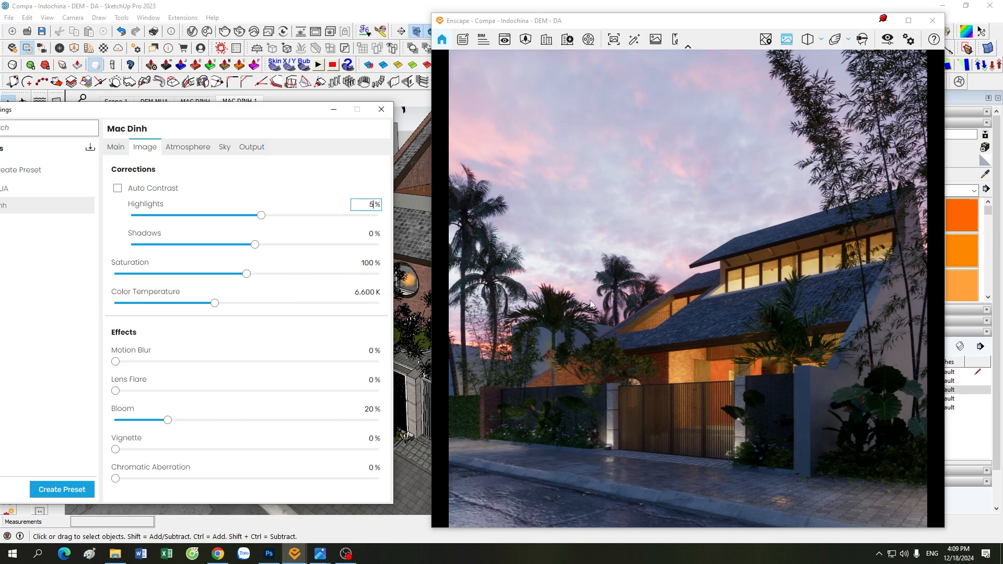
- Try the Mac Dinh preset's Shadows correction at -50% and -40%, and settle on -35%
click(370, 234)
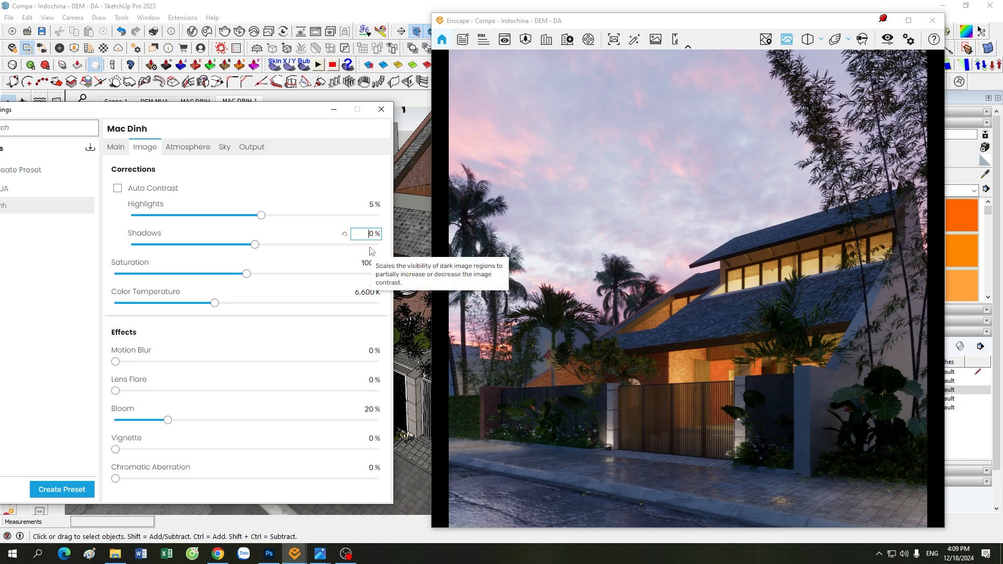
text(-5)
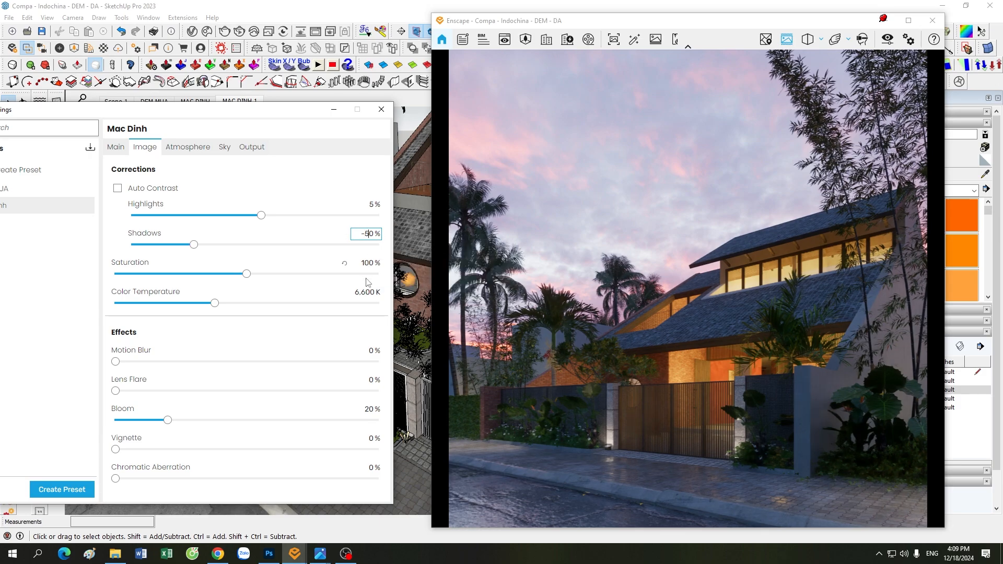
double_click(368, 233)
text(40)
double_click(370, 232)
text(35)
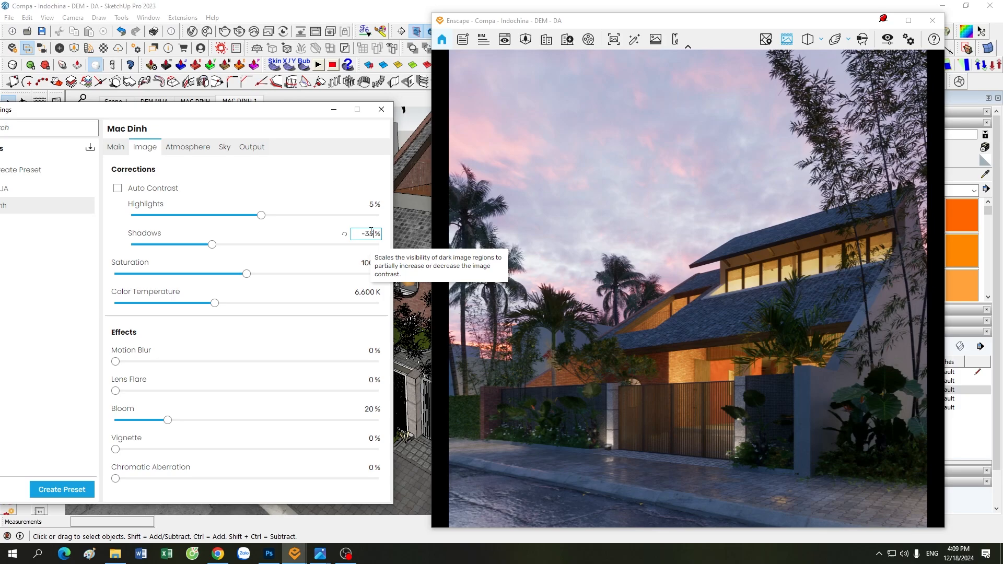
- Set the Mac Dinh preset's skybox brightness to 1,050 Lux and look around the gate area in the Enscape render
click(225, 147)
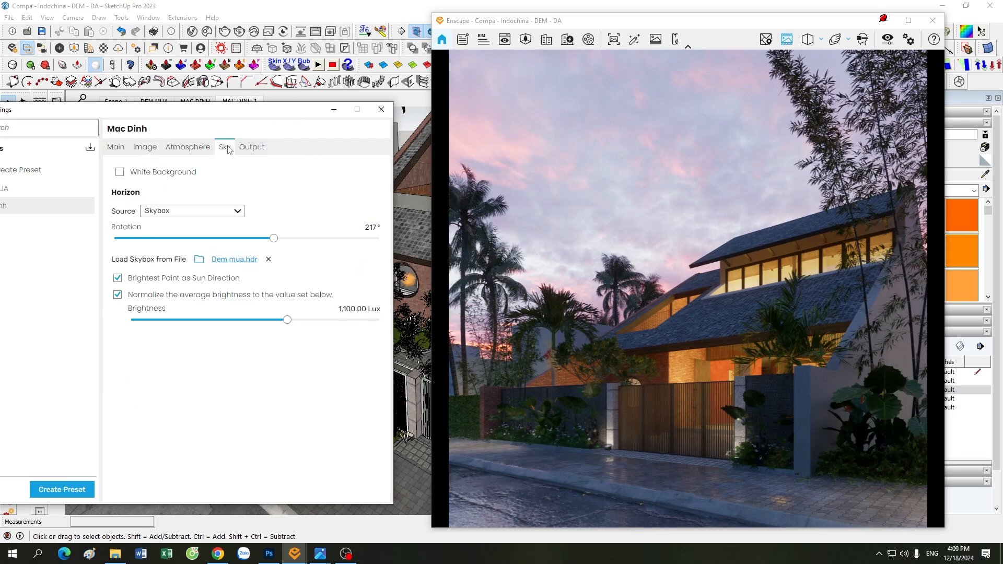
click(346, 309)
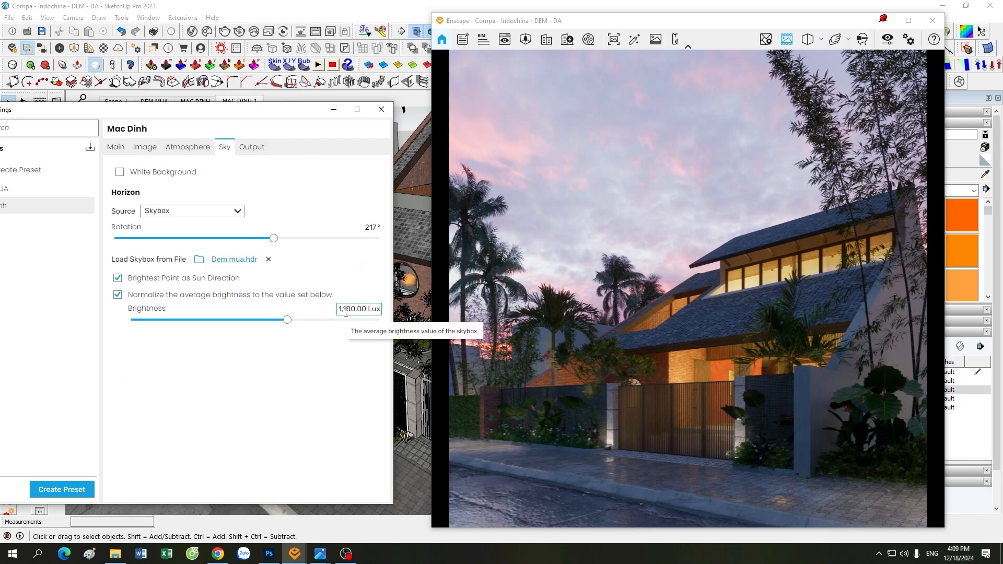
key(Delete)
text(5)
drag(683, 366, 687, 384)
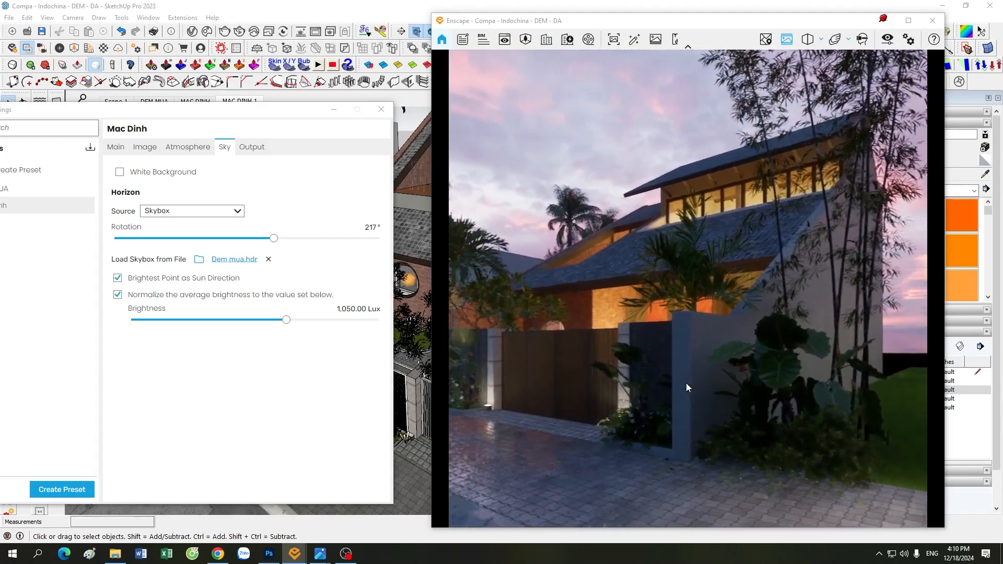
- Switch to the DEM MUA scene and check its preset's Sky, Atmosphere, Image and Main settings
drag(263, 110, 259, 165)
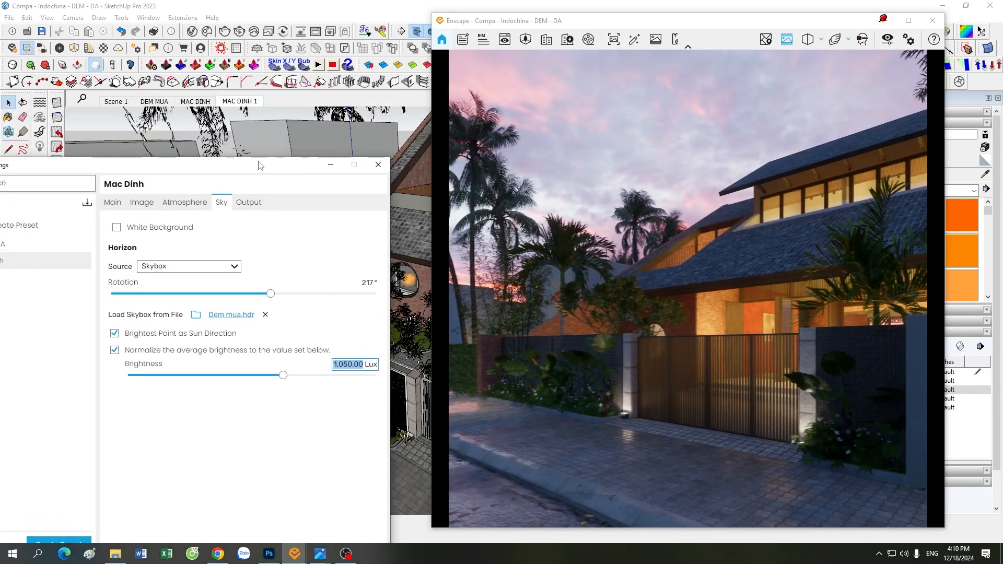
click(153, 101)
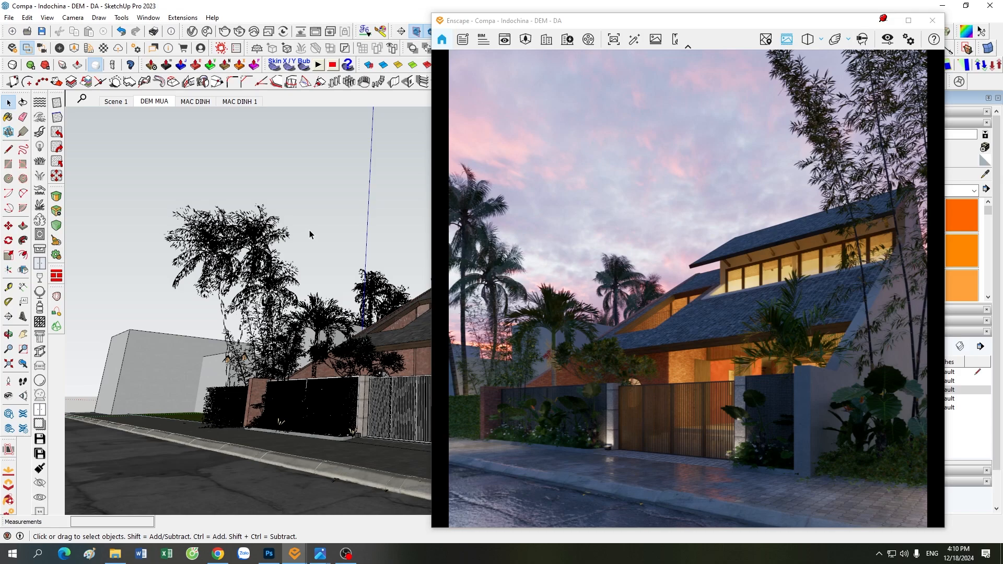
click(887, 39)
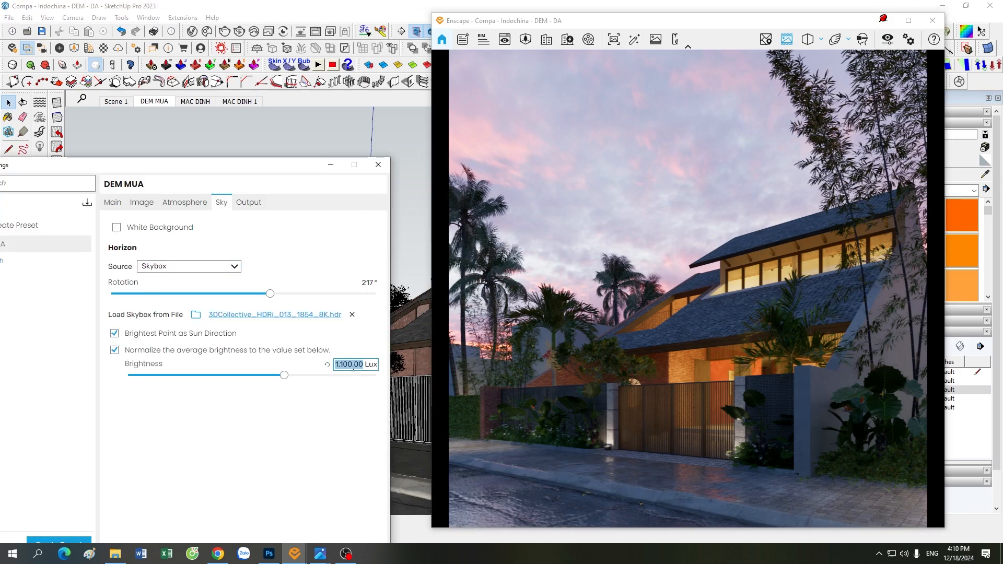
click(188, 202)
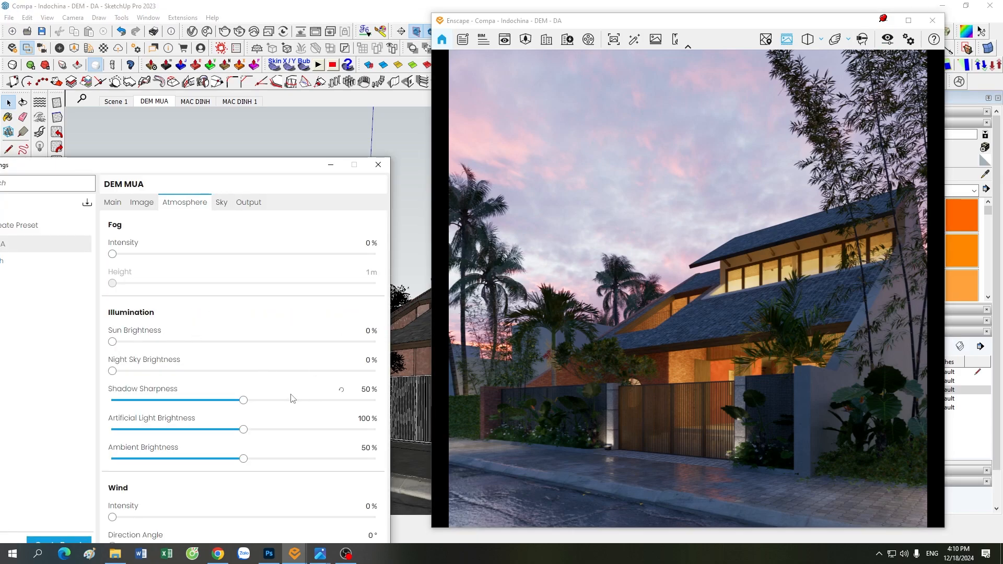
click(148, 206)
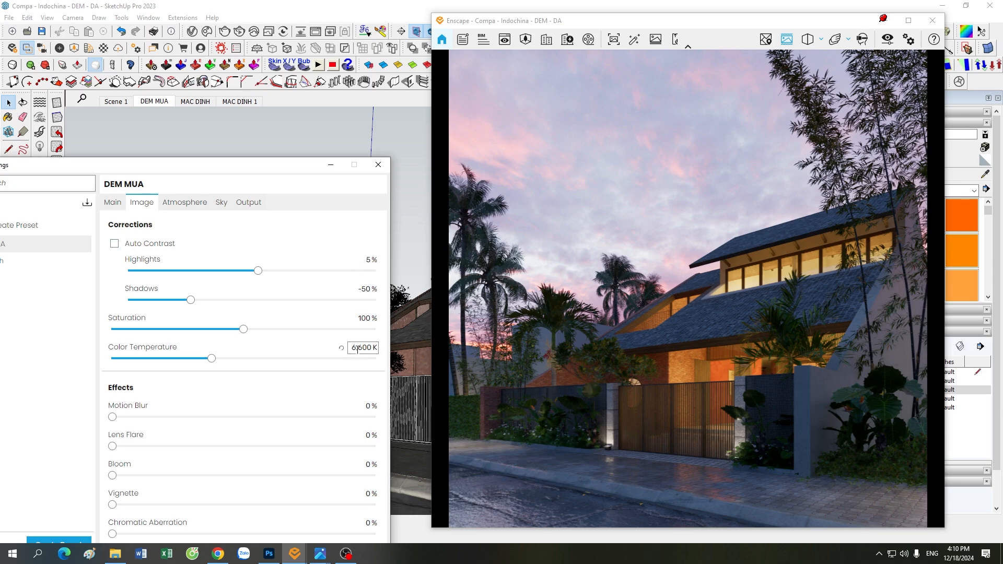
click(120, 206)
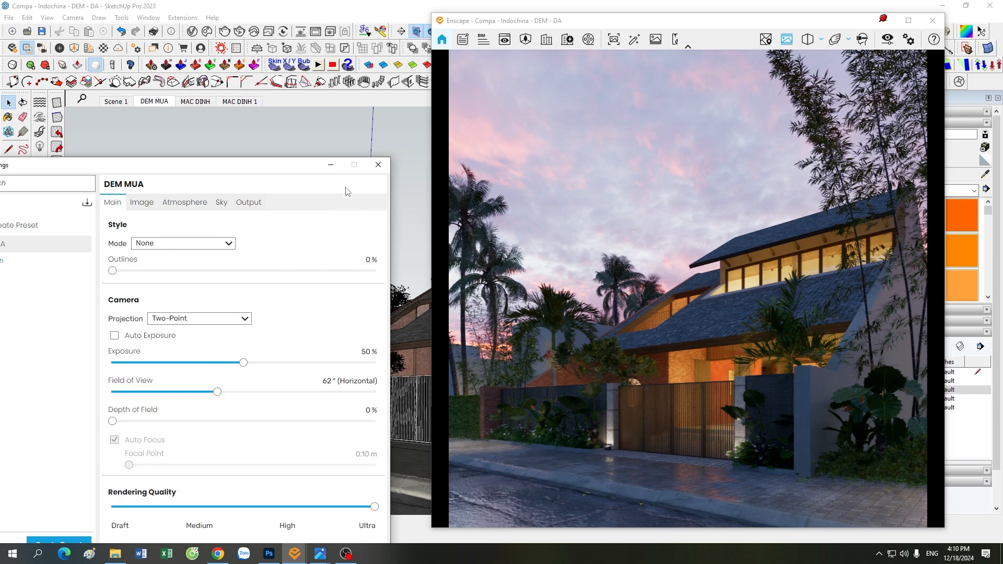
click(333, 165)
click(888, 39)
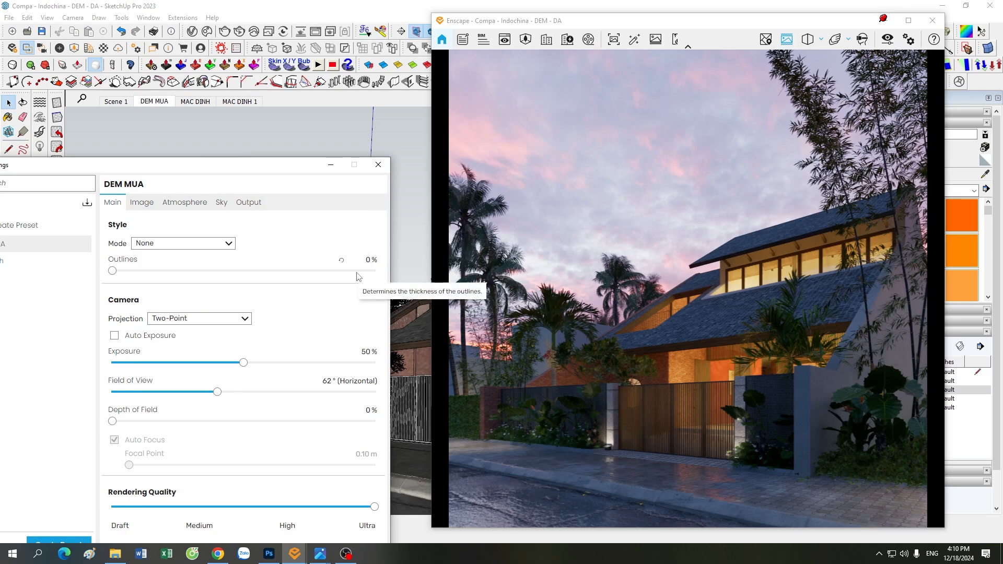
click(330, 165)
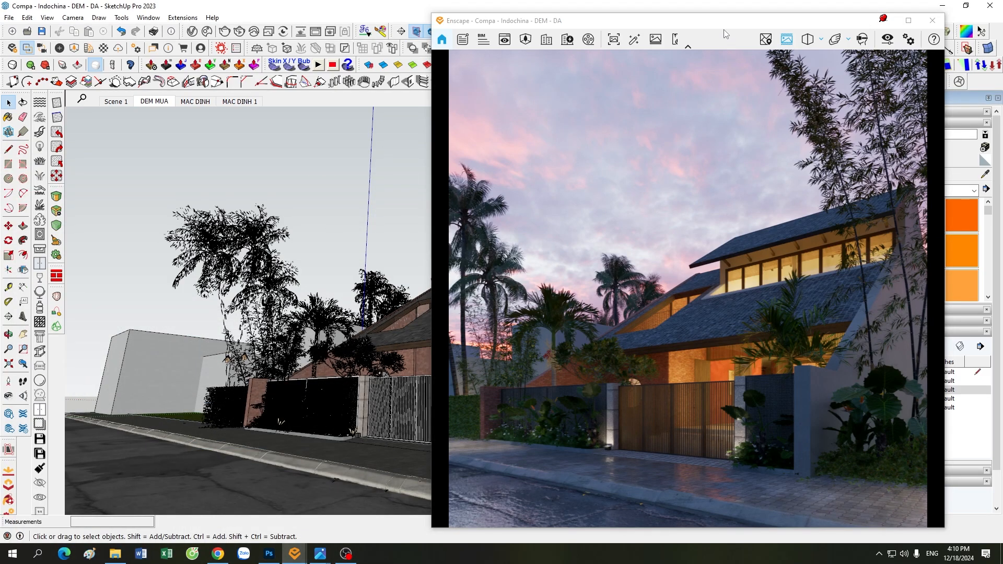
- Review the DEM MUA preset's Main, Image, Atmosphere, Sky and Output settings alongside the Enscape render
drag(725, 31, 732, 24)
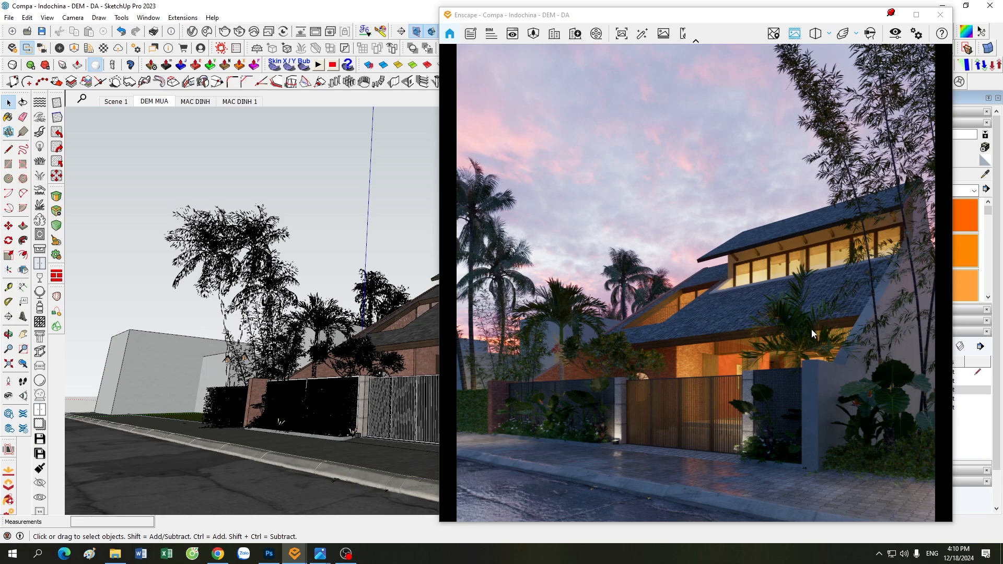
click(896, 33)
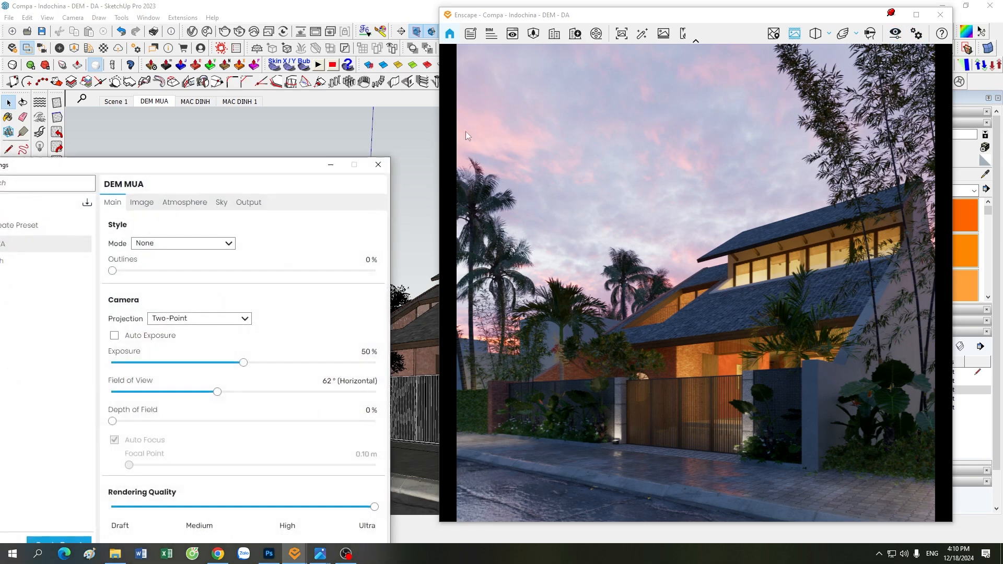
click(142, 204)
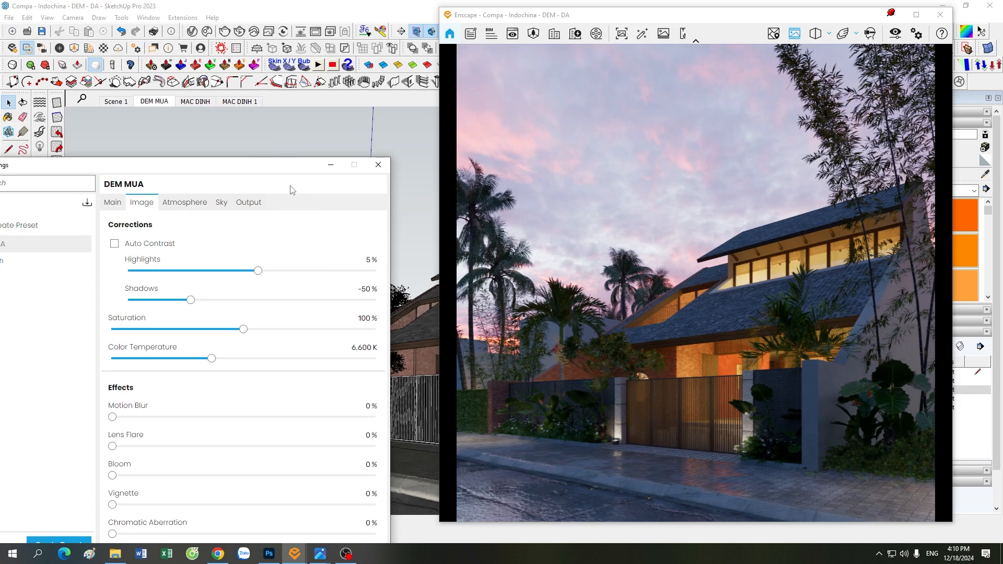
drag(275, 171, 285, 111)
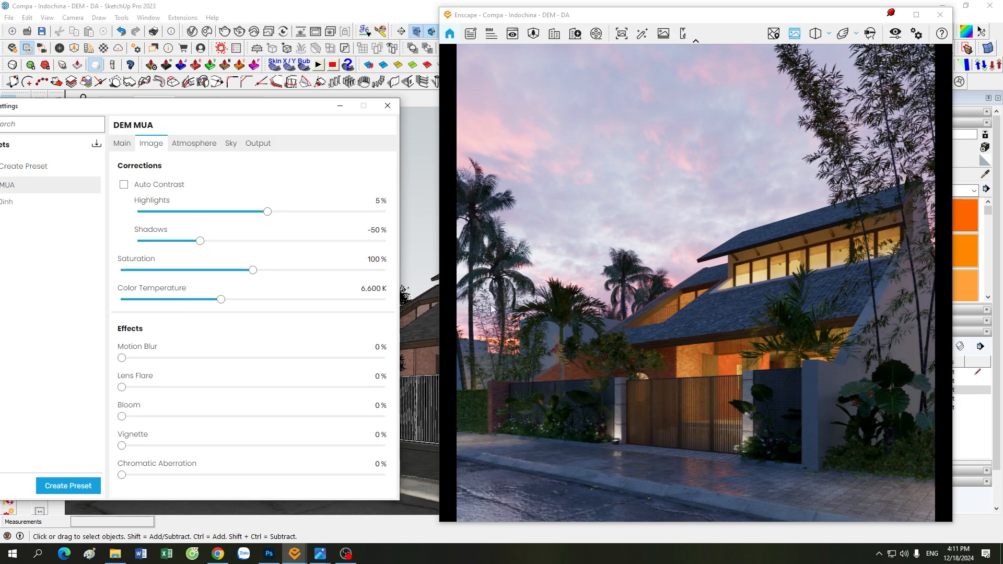
click(127, 147)
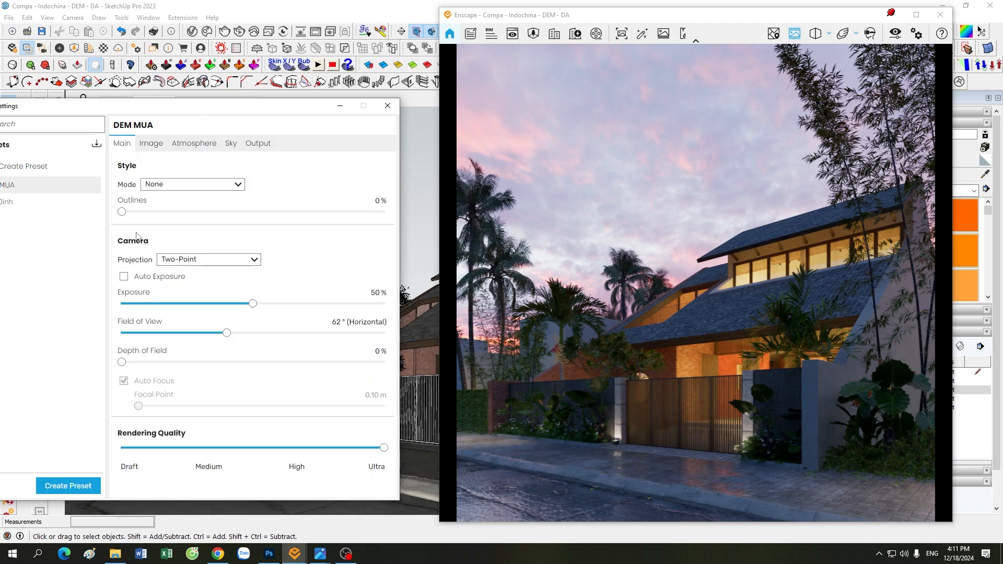
click(154, 148)
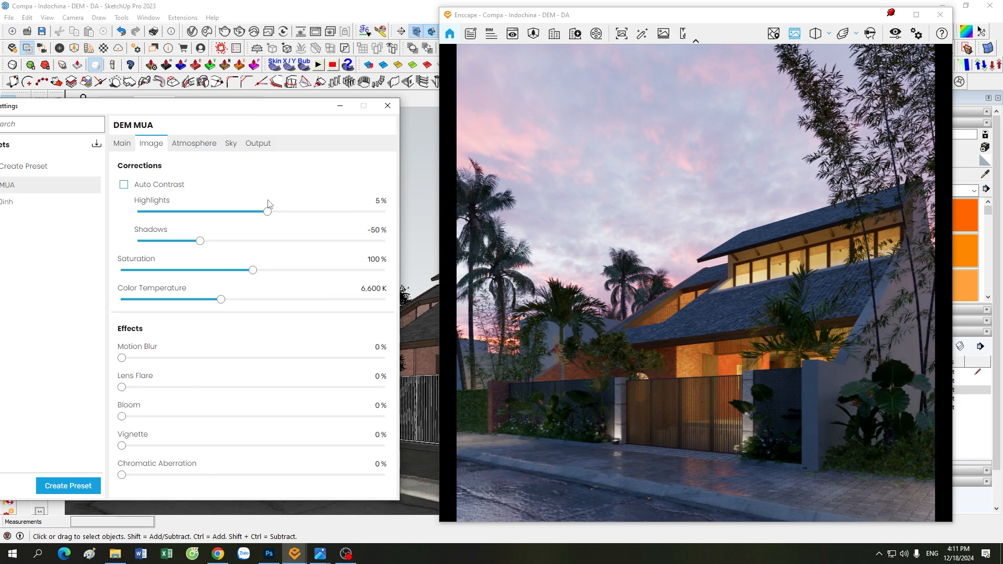
click(192, 147)
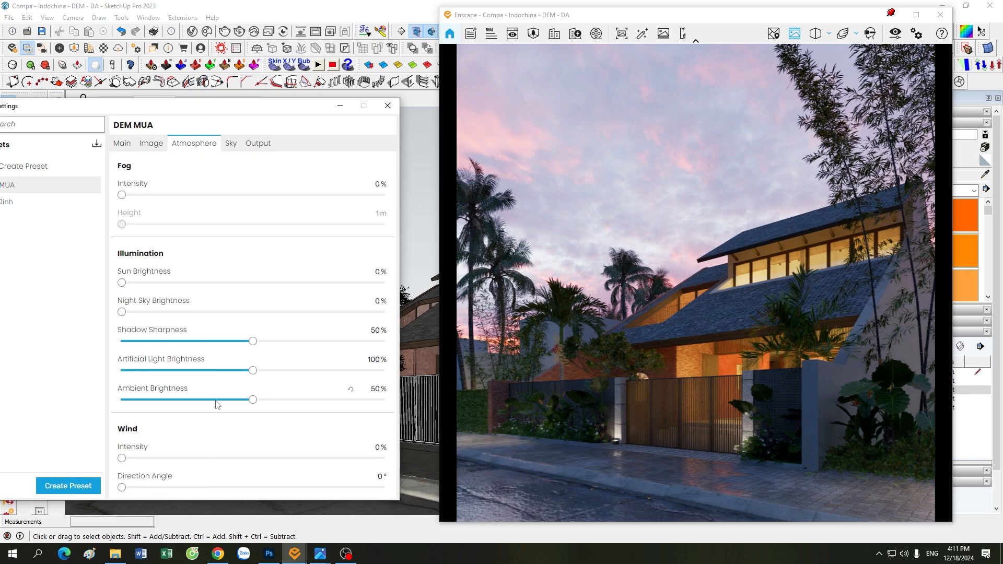
click(231, 144)
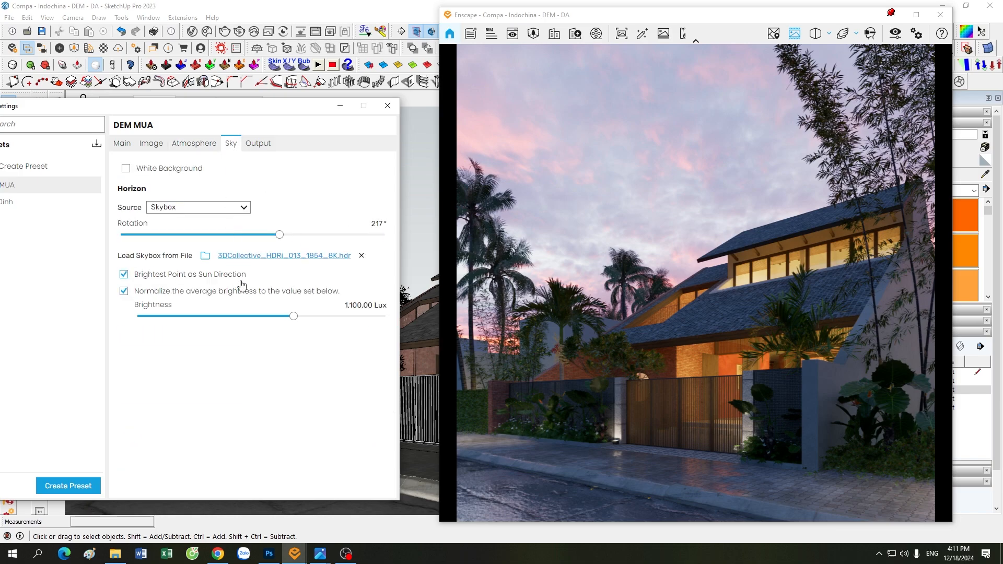
click(259, 144)
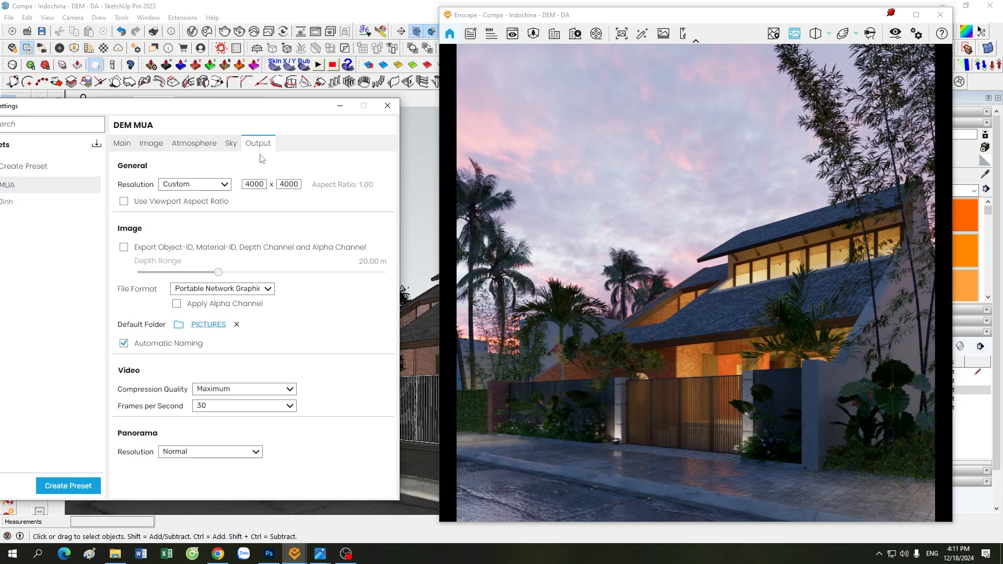
click(340, 106)
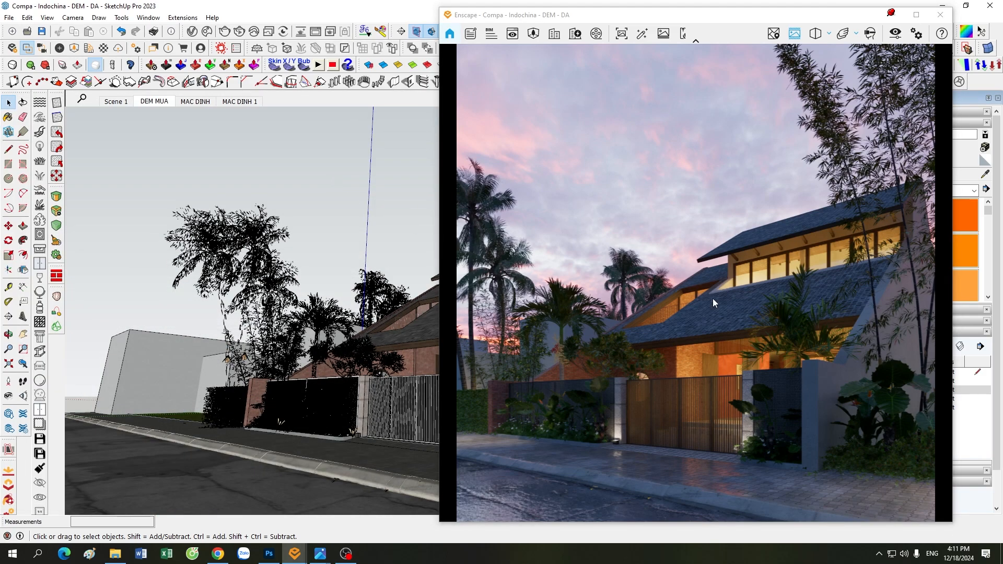
- Set the DEM MUA preset's skybox brightness to 1,150 Lux and minimize the Visual Settings window
click(892, 33)
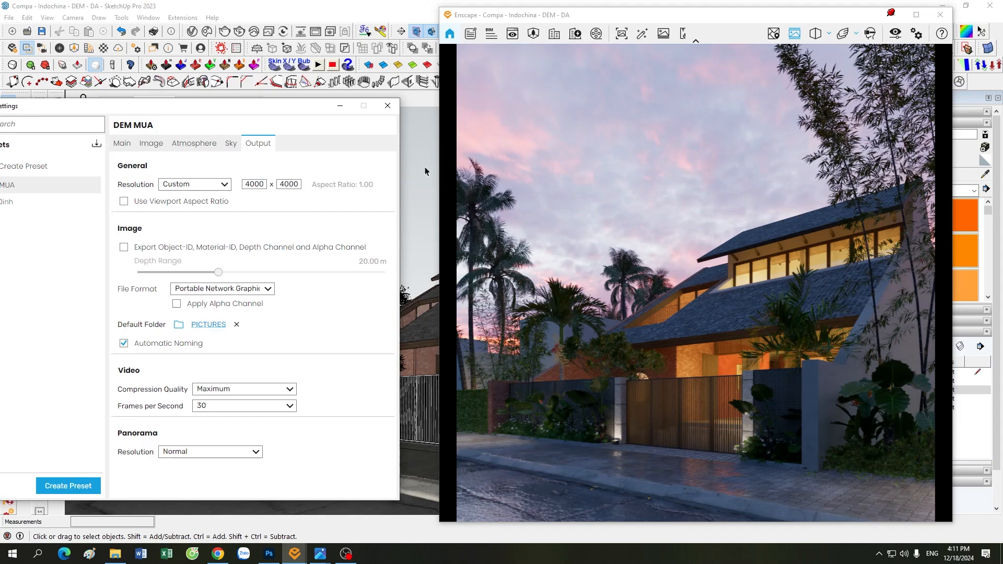
click(228, 143)
click(357, 305)
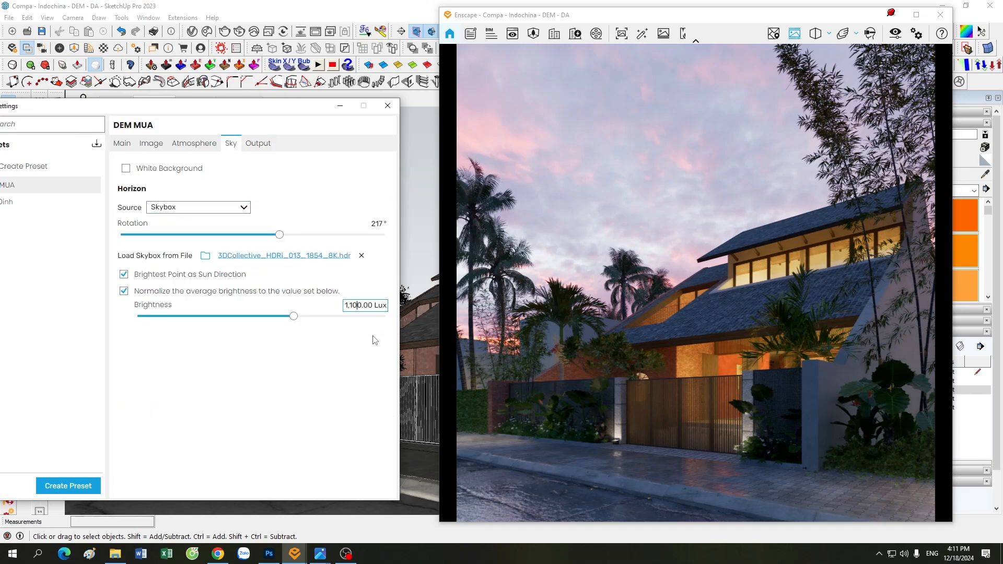
key(BackSpace)
text(5)
click(348, 410)
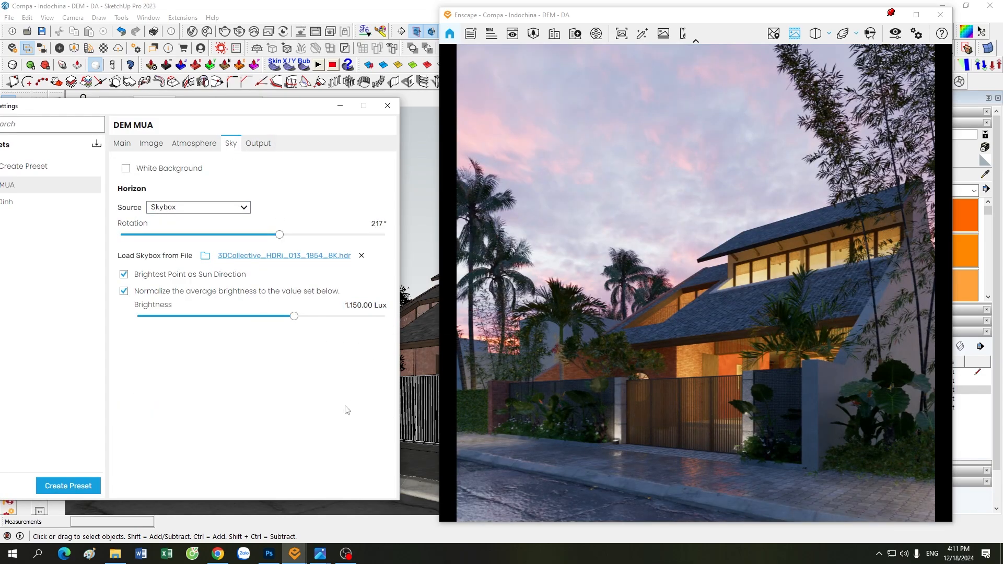
click(343, 109)
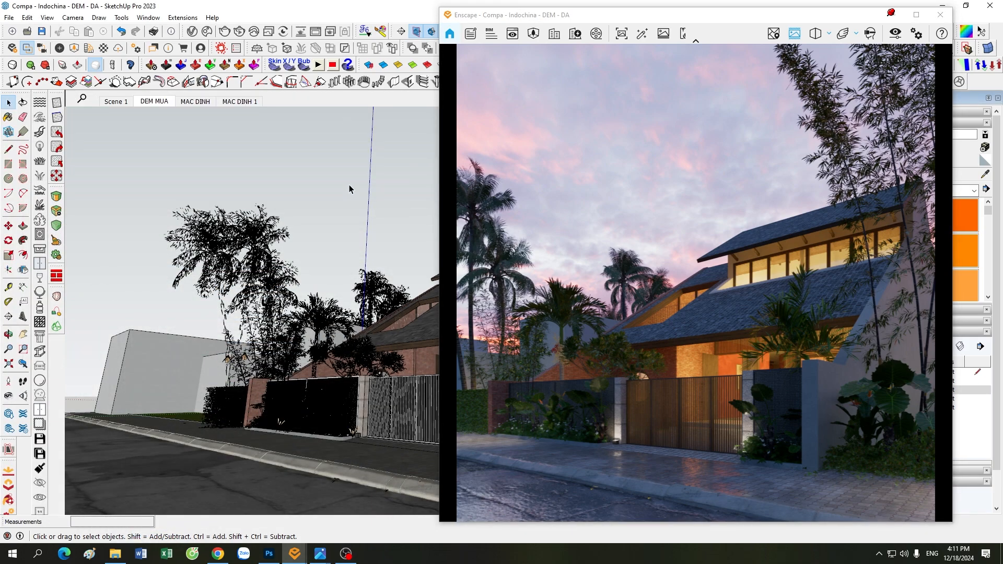
- Examine the gate, the round wall window and the nearby exterior lamps in the SketchUp model up close
drag(753, 15, 752, 11)
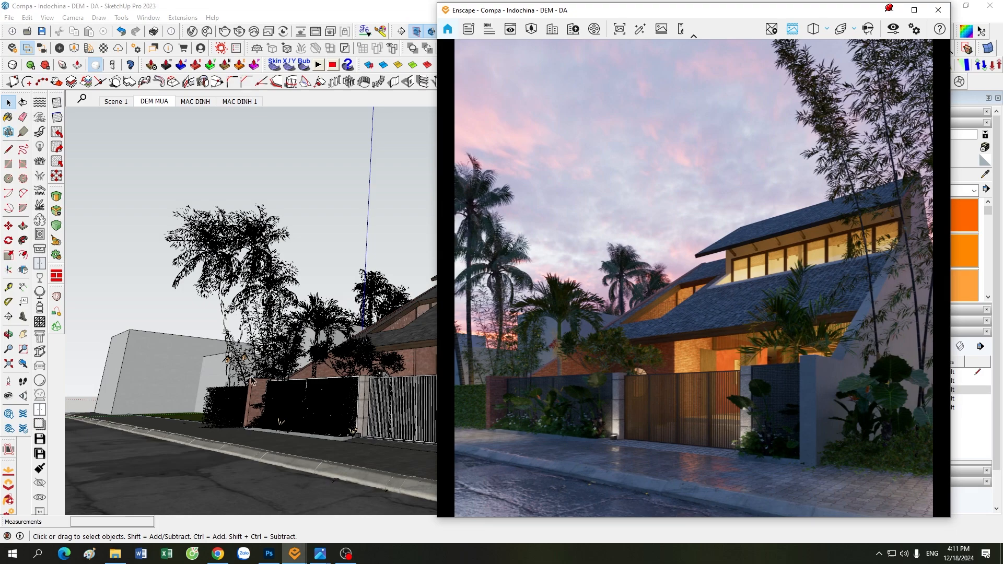
click(319, 220)
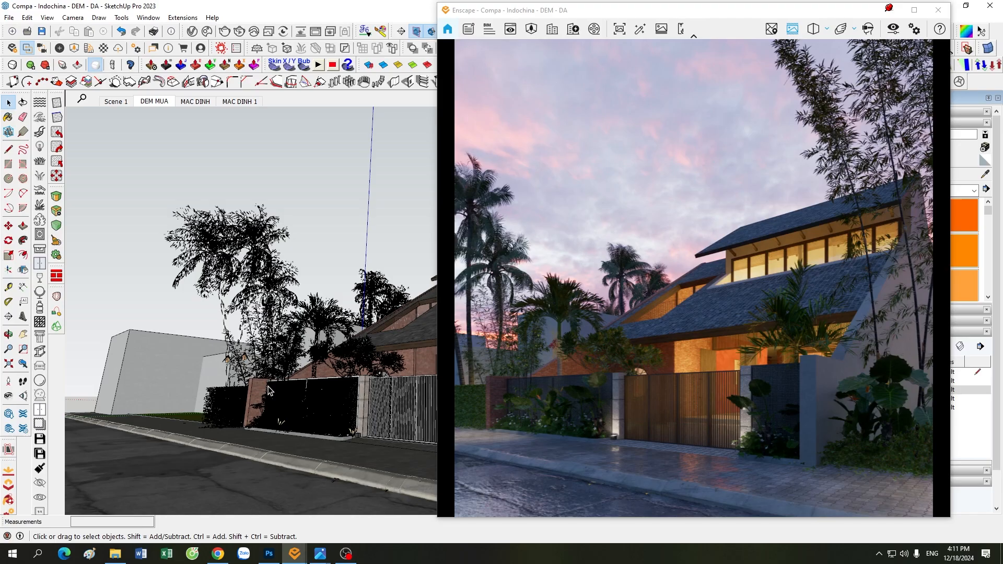
scroll(344, 429, up, 4)
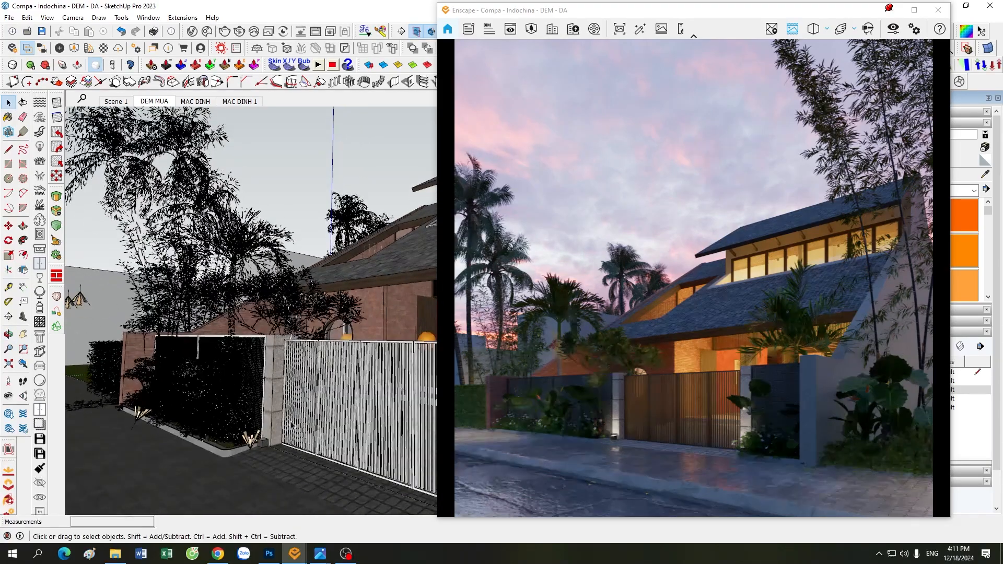
scroll(368, 397, up, 6)
scroll(345, 283, down, 8)
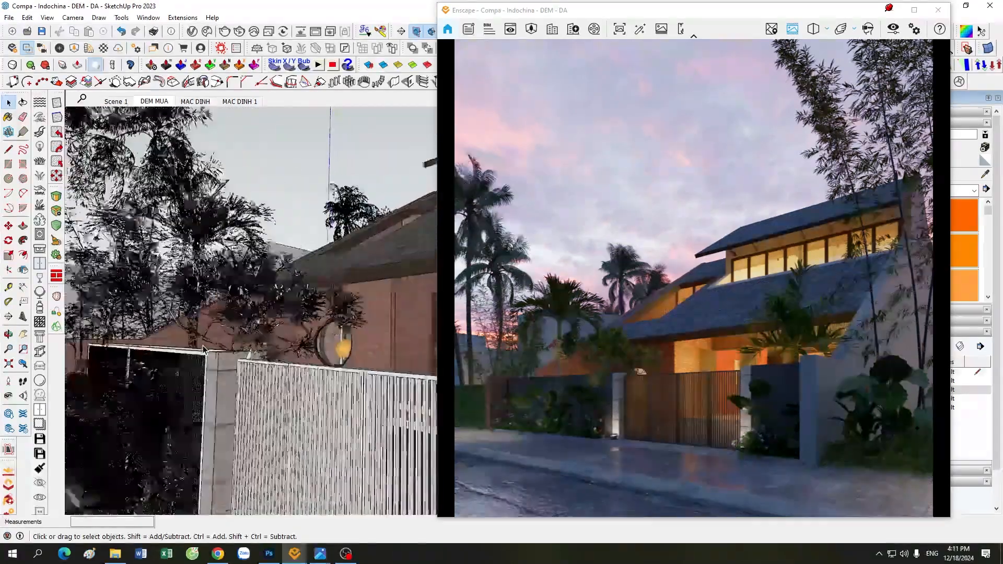
scroll(285, 308, up, 3)
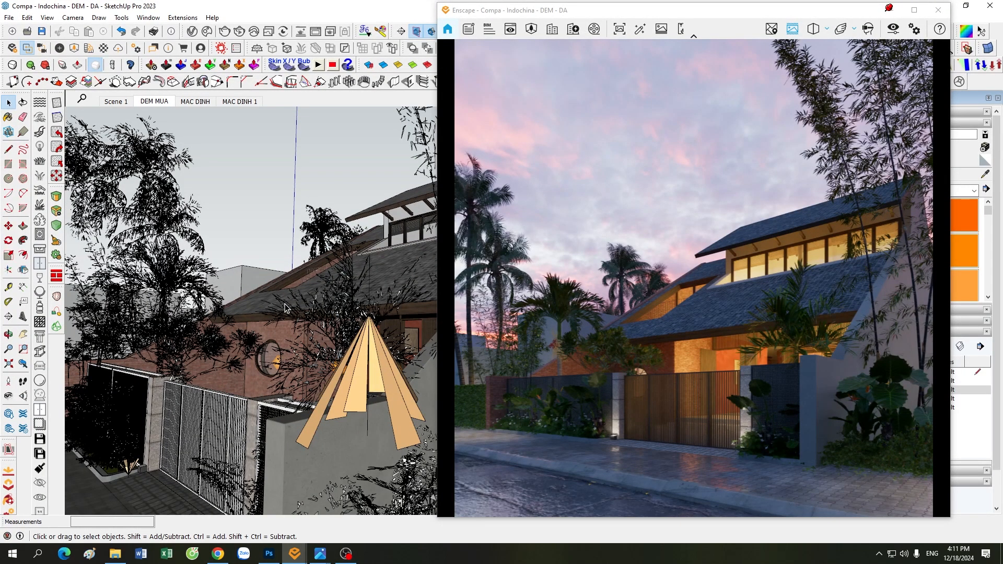
scroll(256, 324, up, 2)
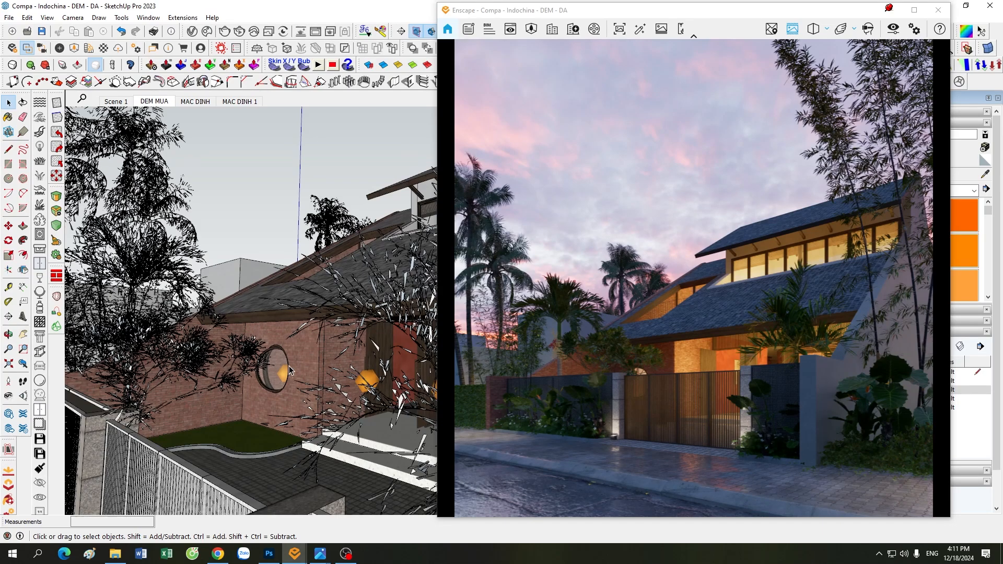
scroll(289, 371, down, 1)
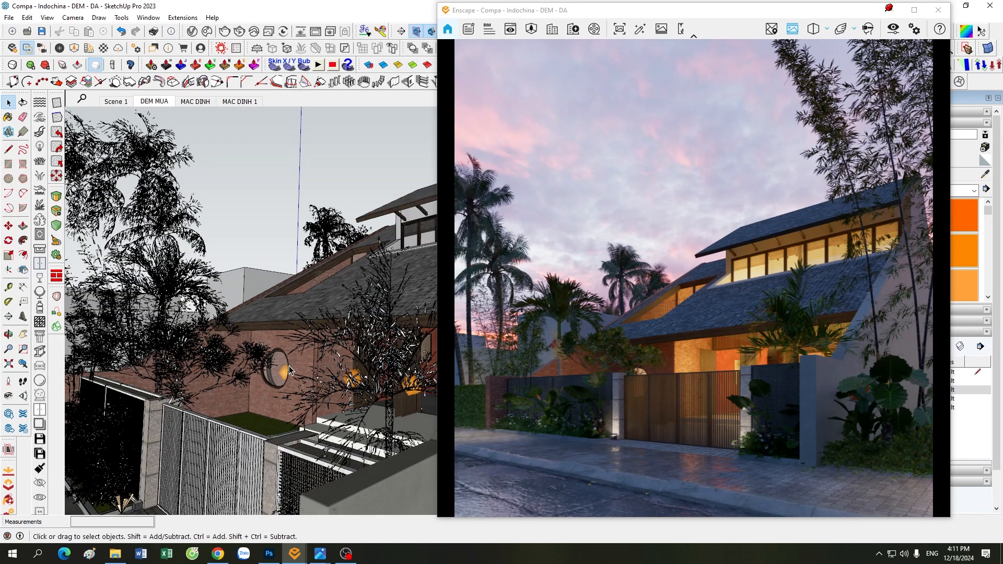
scroll(312, 365, down, 1)
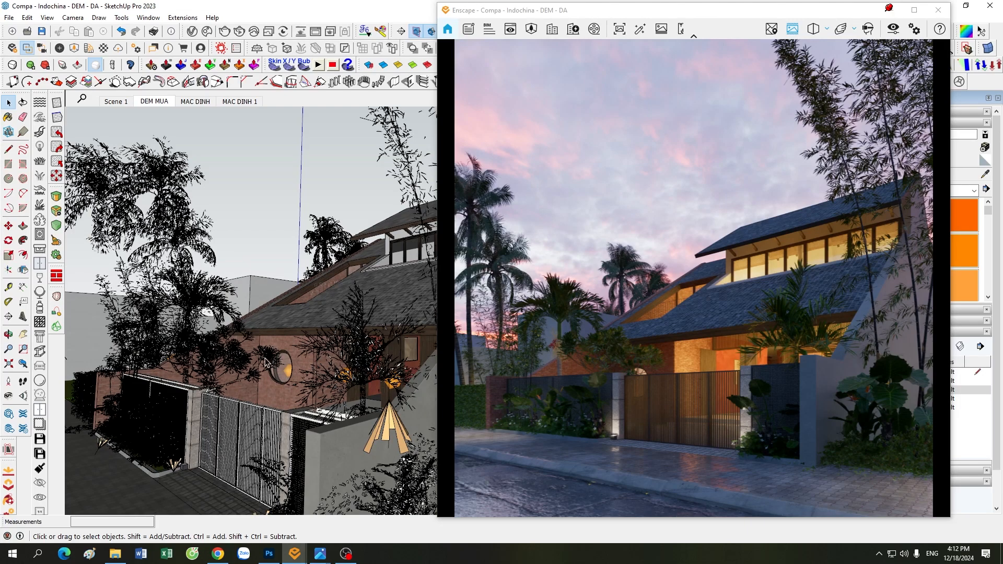
scroll(288, 375, up, 1)
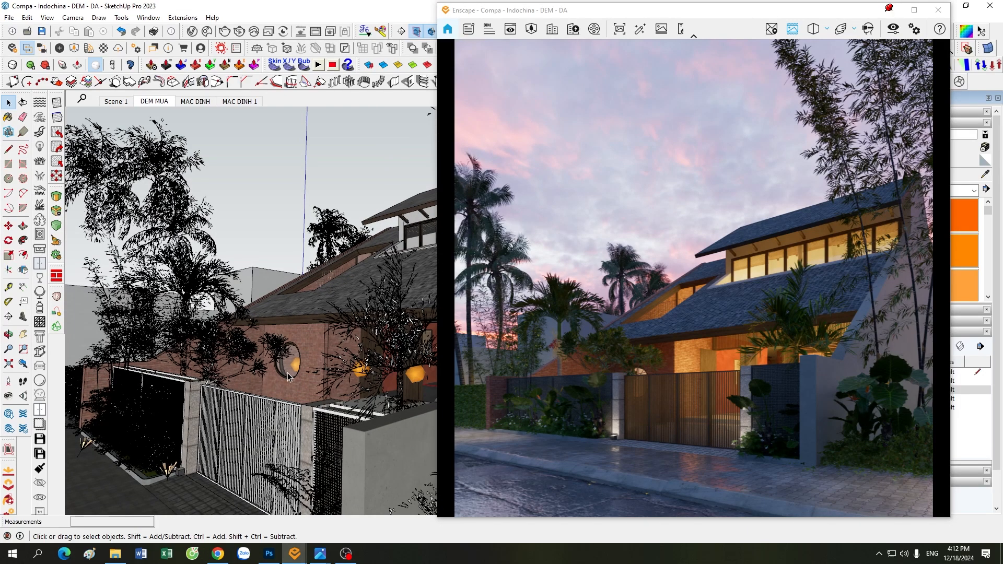
scroll(198, 408, up, 3)
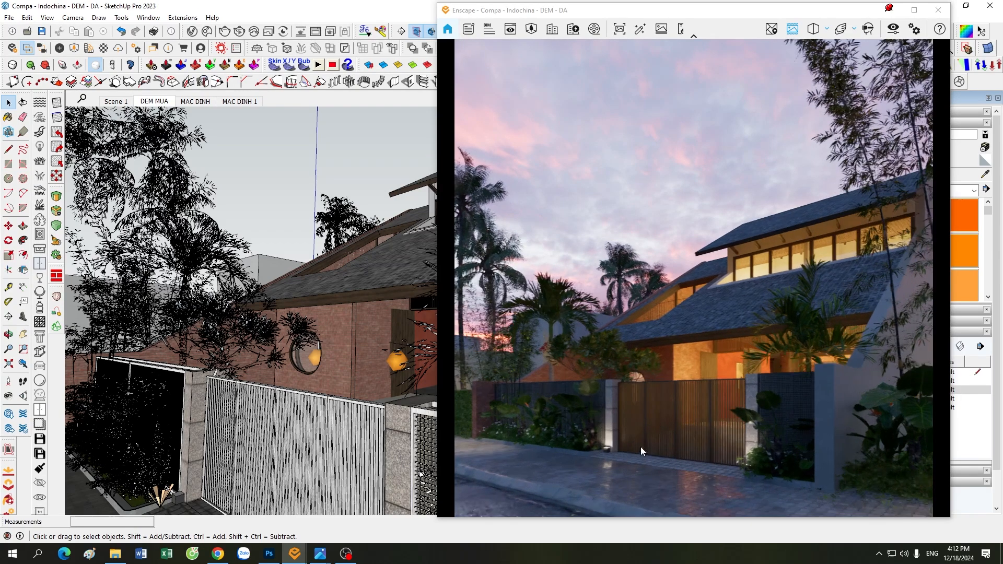
- Look around the wet street and the dusk sky outside the house in the Enscape render
drag(649, 443, 675, 428)
right_drag(676, 428, 724, 470)
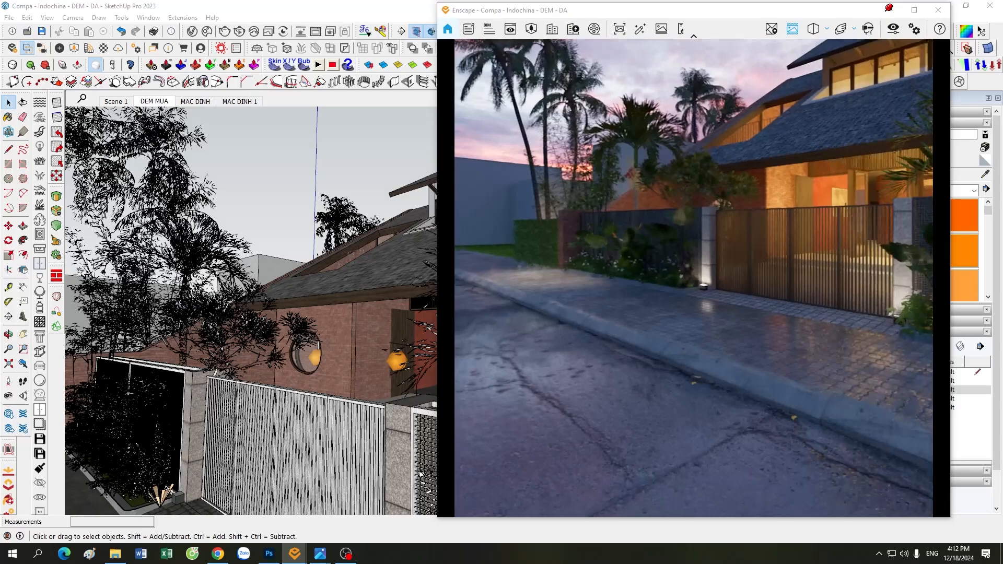
drag(699, 403, 654, 386)
right_drag(655, 387, 732, 439)
drag(732, 439, 582, 367)
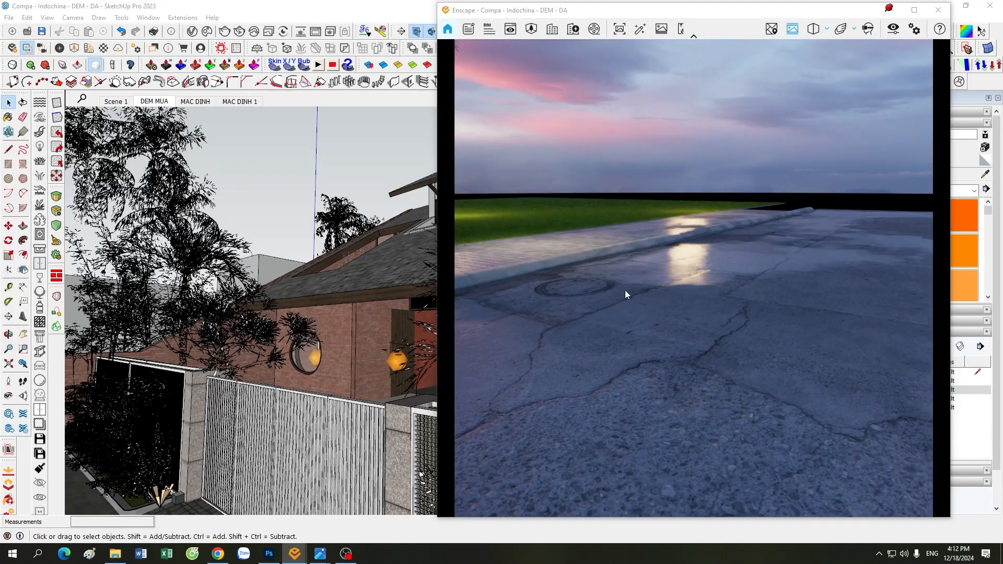
drag(735, 357, 732, 356)
right_drag(731, 357, 771, 357)
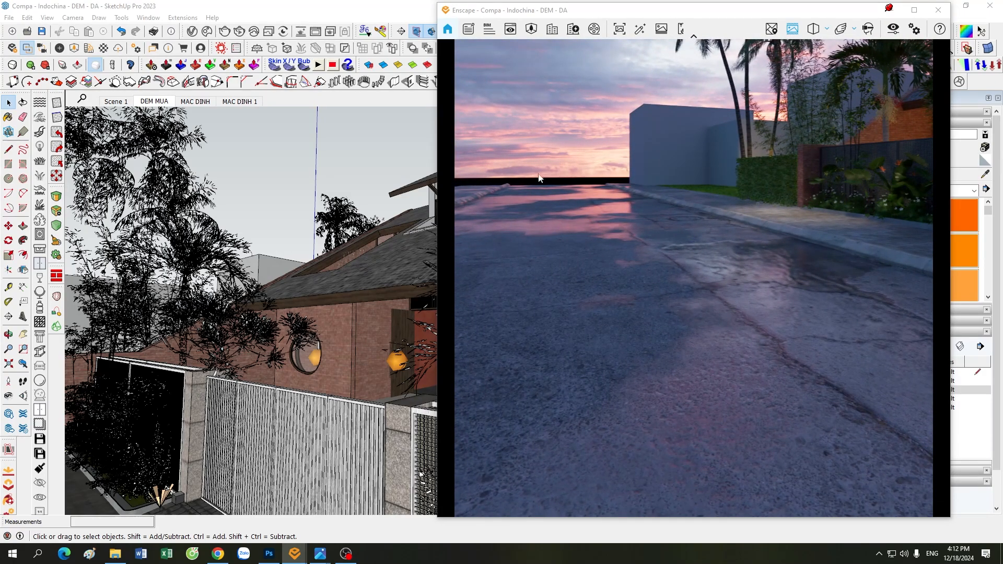
- Examine the light reflections on the wet paving in front of the gate, and return to the DEM MUA scene
drag(584, 346, 727, 355)
key(w)
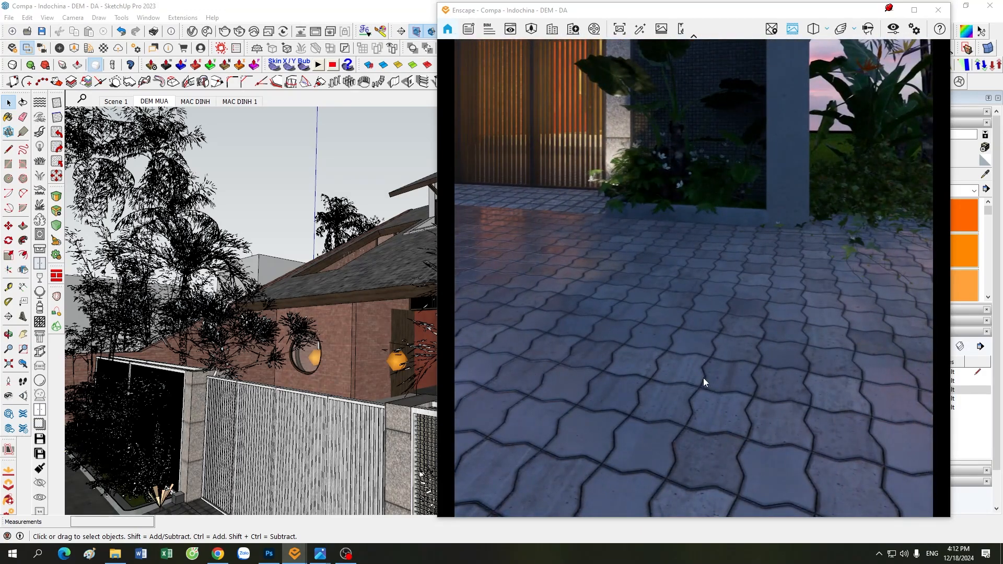
right_drag(703, 378, 617, 335)
drag(794, 305, 782, 329)
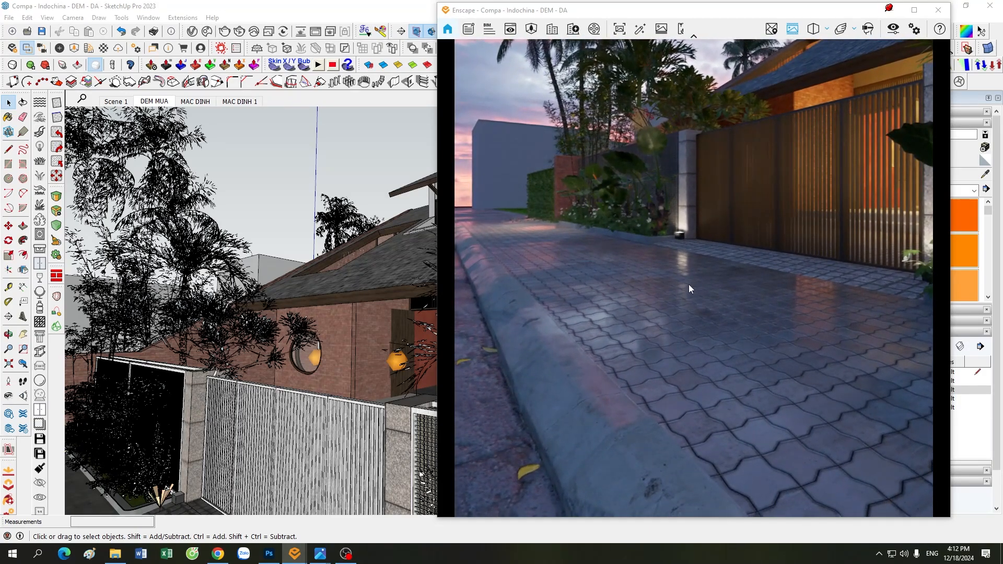
key(a)
key(w)
key(d)
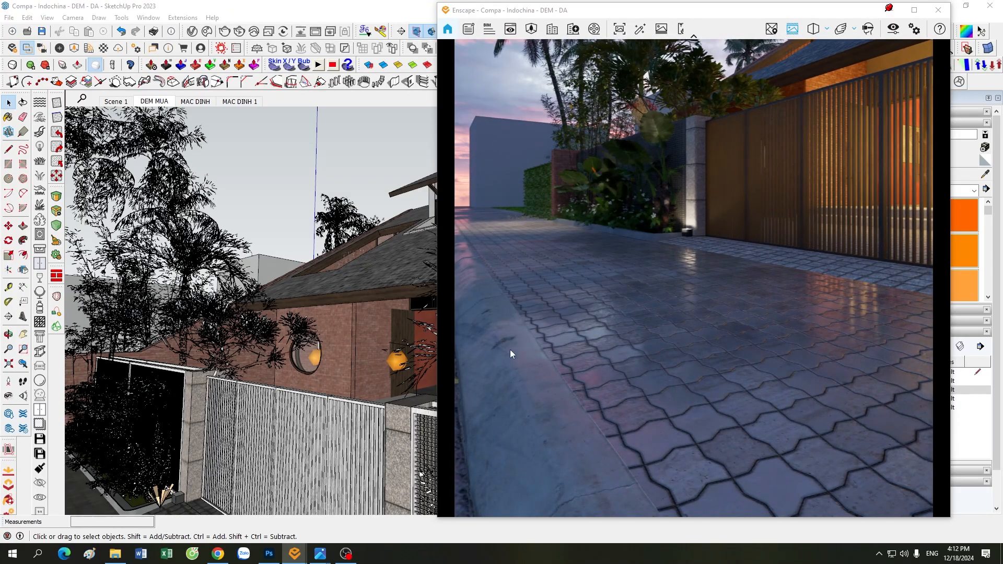
click(157, 102)
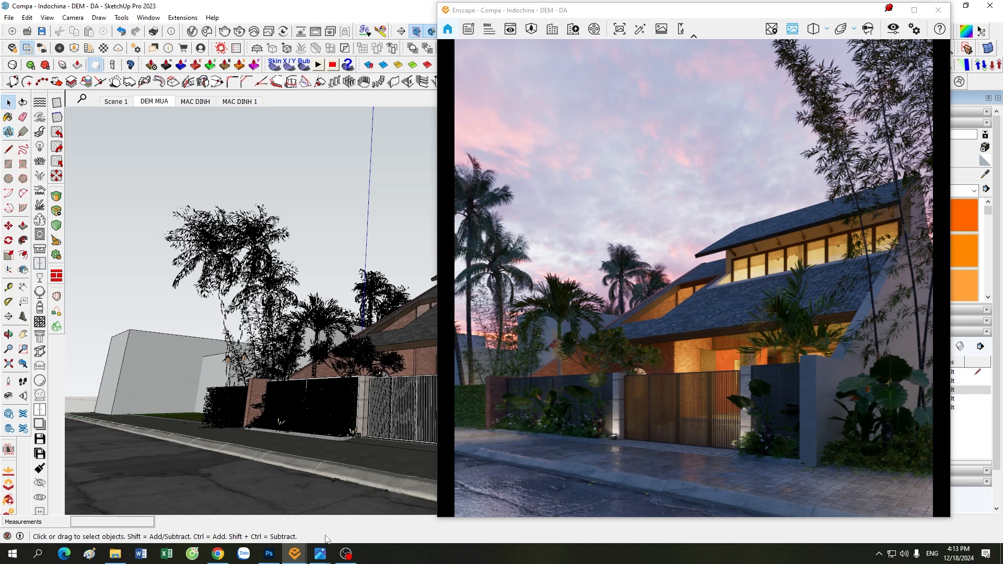
click(890, 9)
mouse_move(321, 553)
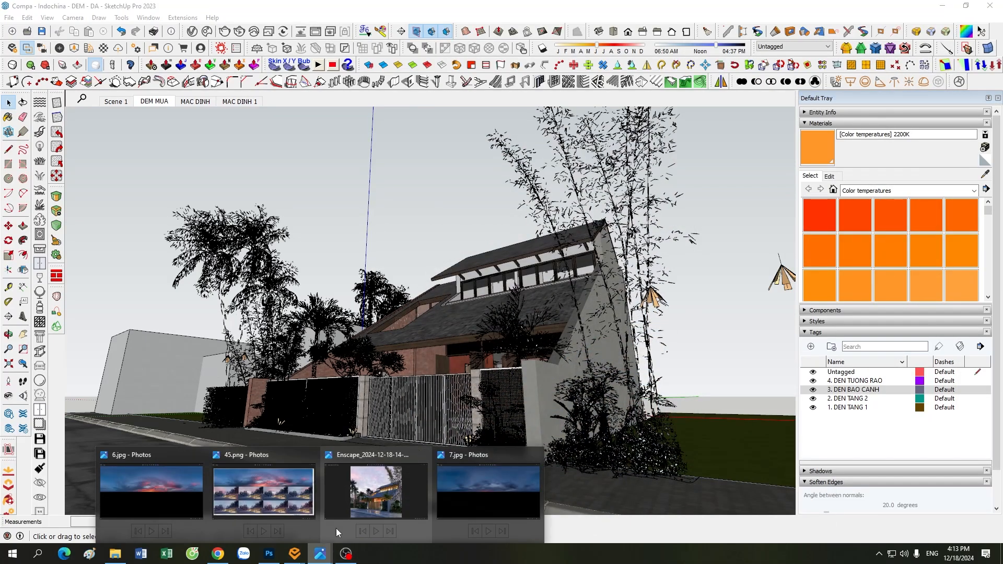
click(365, 500)
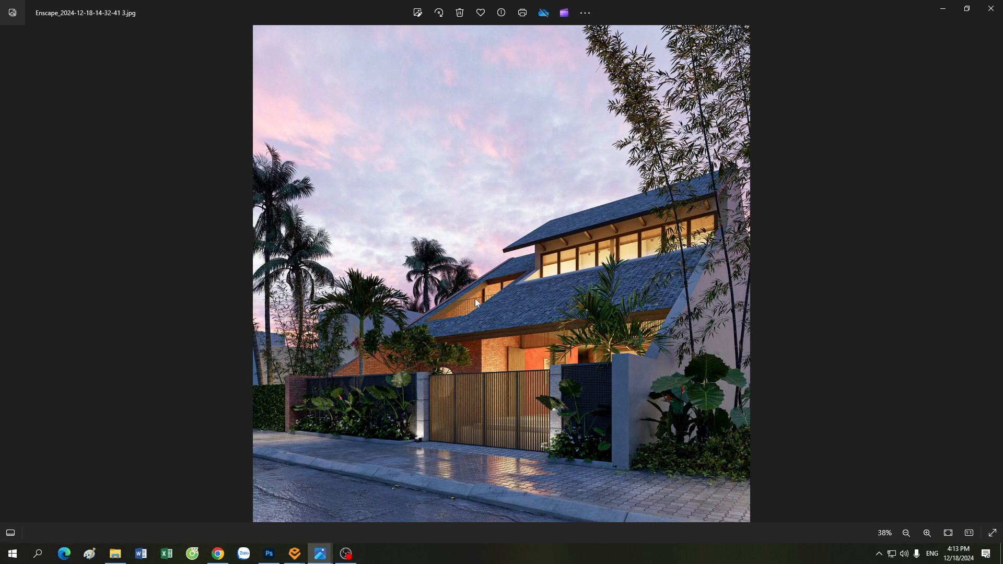
mouse_move(300, 559)
click(284, 515)
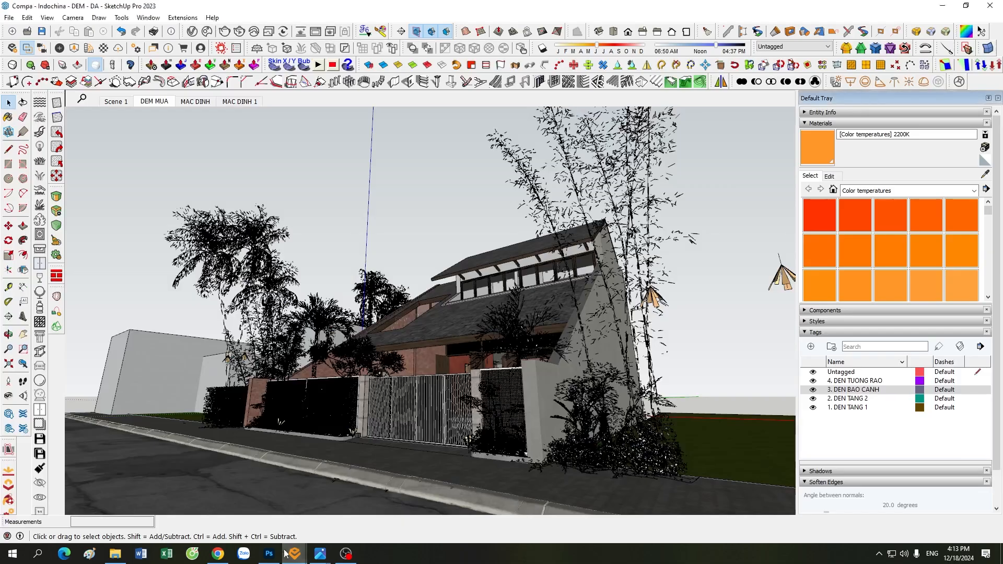
click(193, 510)
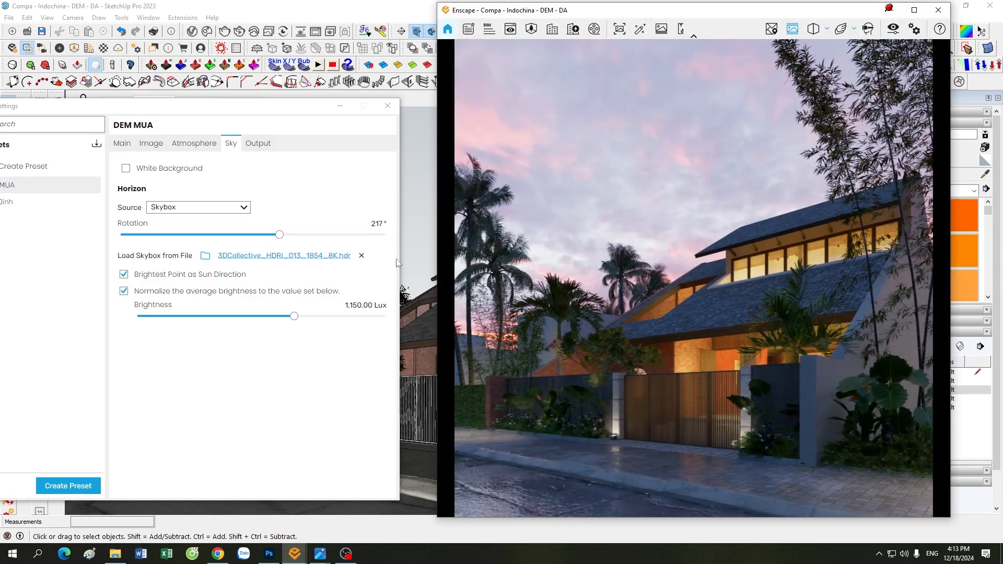
drag(264, 114, 291, 114)
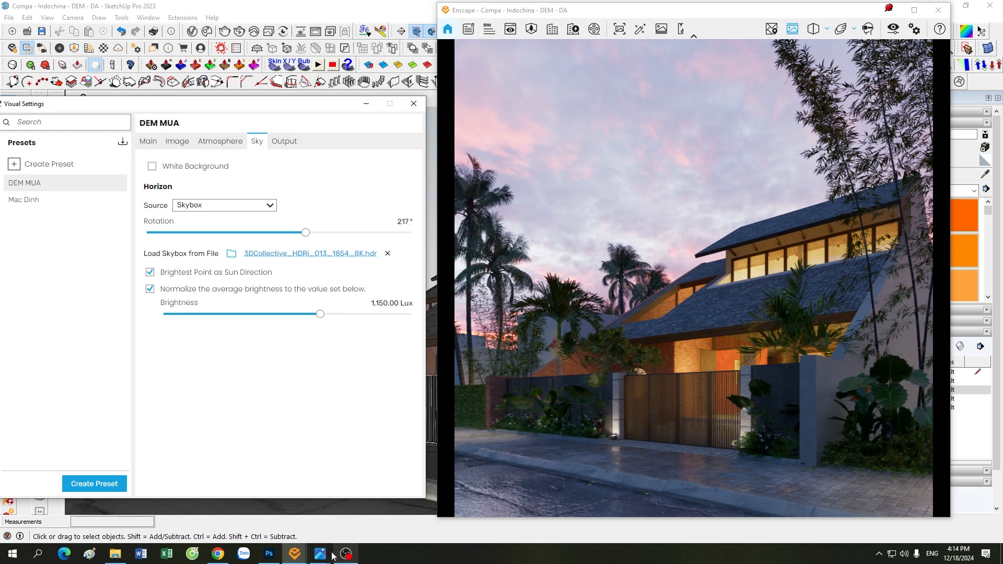
- Compare the reference image in Photos with the live Enscape render, and bring back the Visual Settings window
mouse_move(320, 553)
click(381, 500)
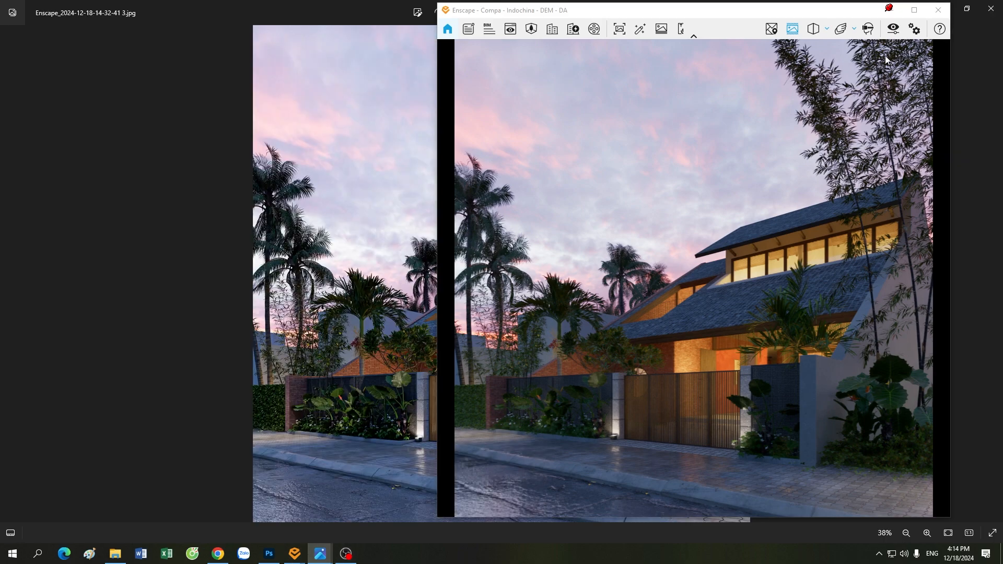
click(890, 10)
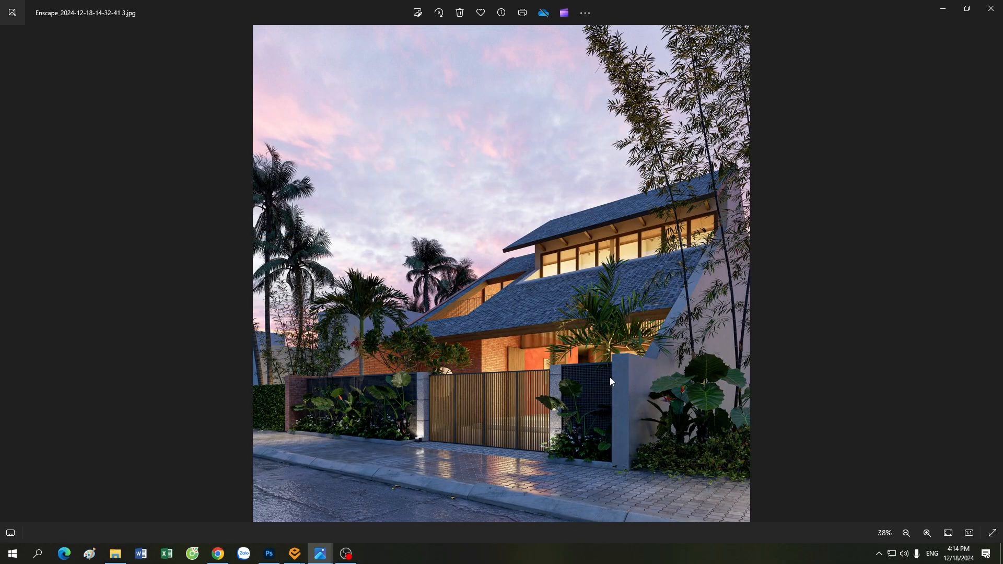
mouse_move(294, 553)
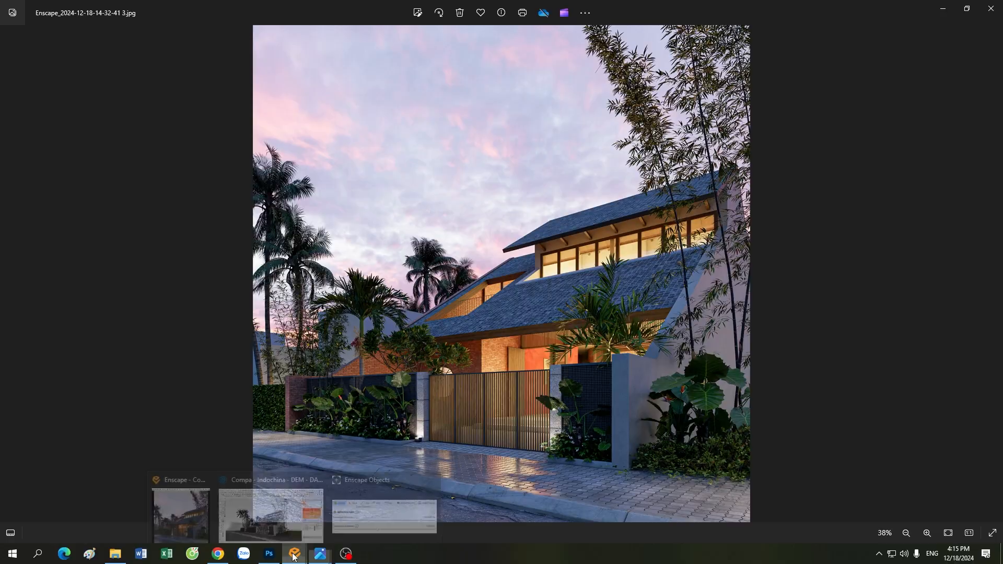
click(313, 525)
click(200, 514)
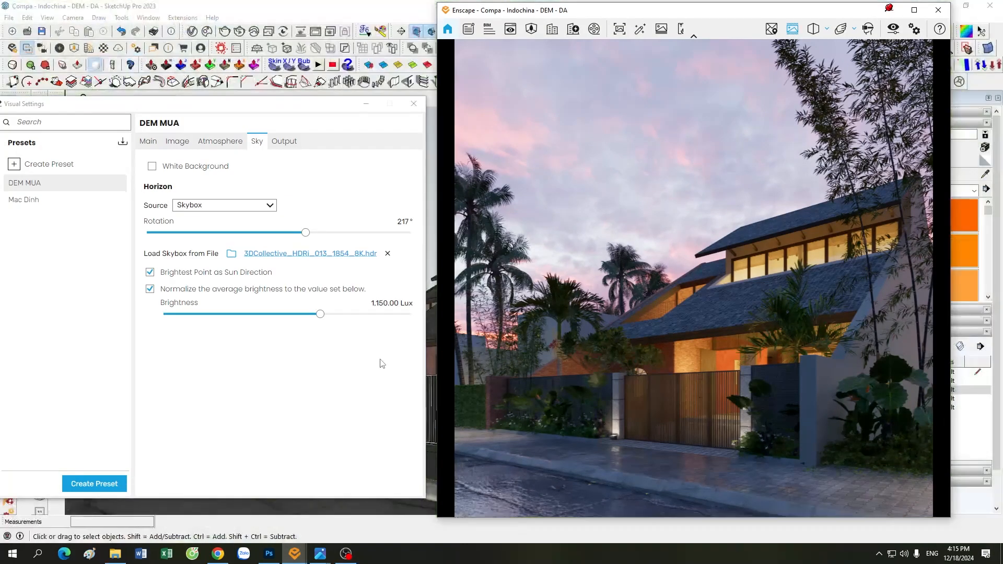